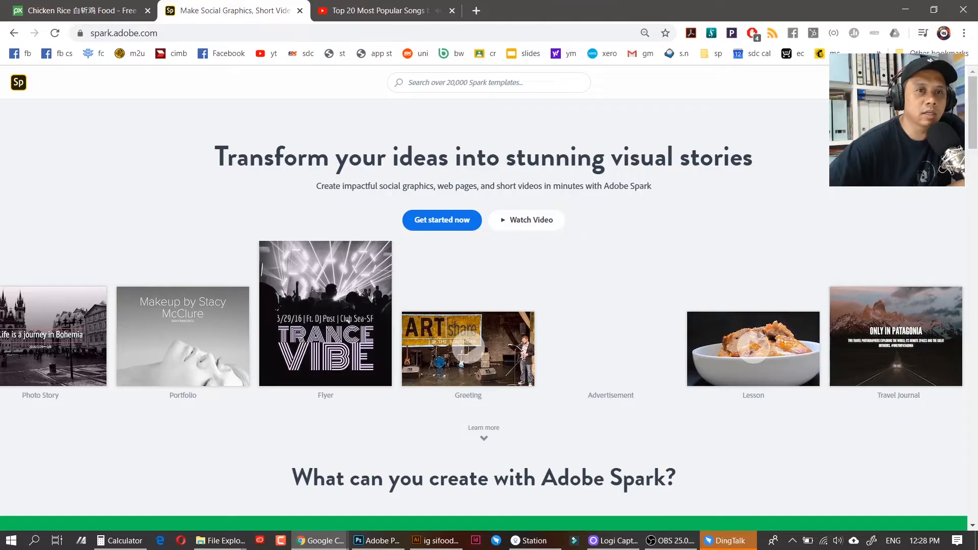
click(932, 82)
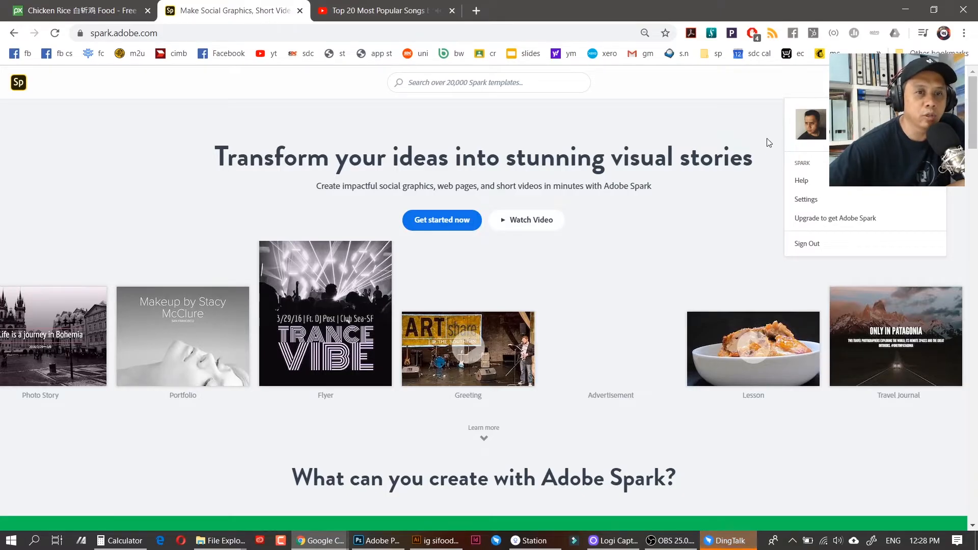
click(765, 157)
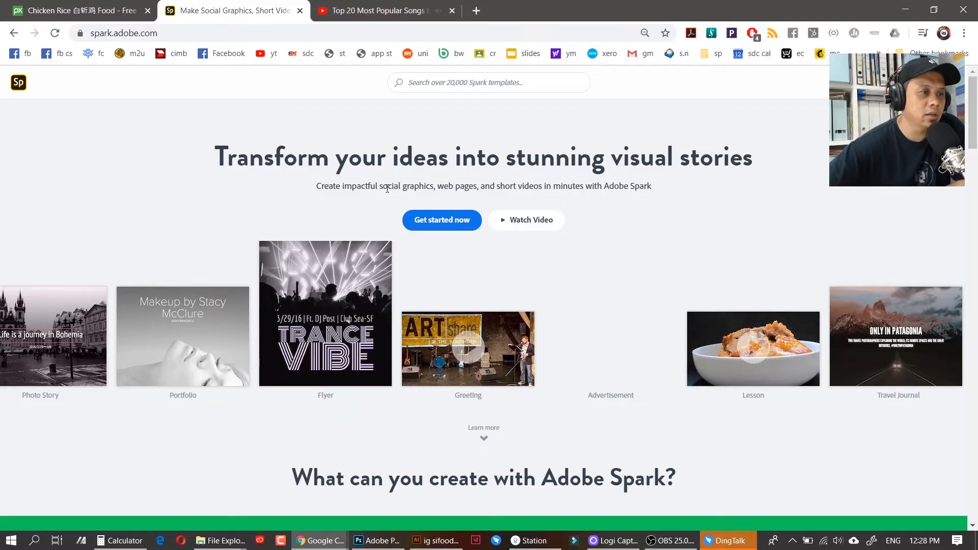
drag(382, 186, 544, 182)
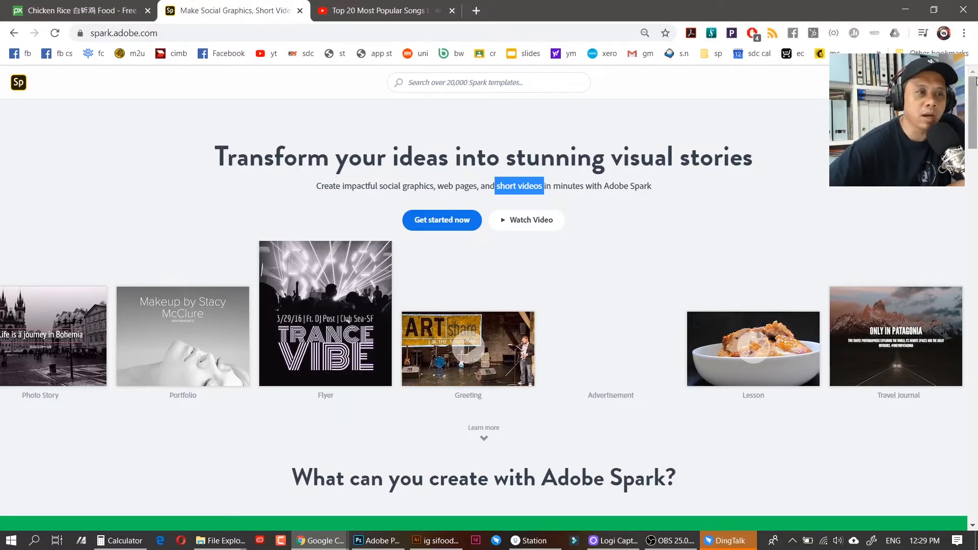
drag(971, 136, 969, 191)
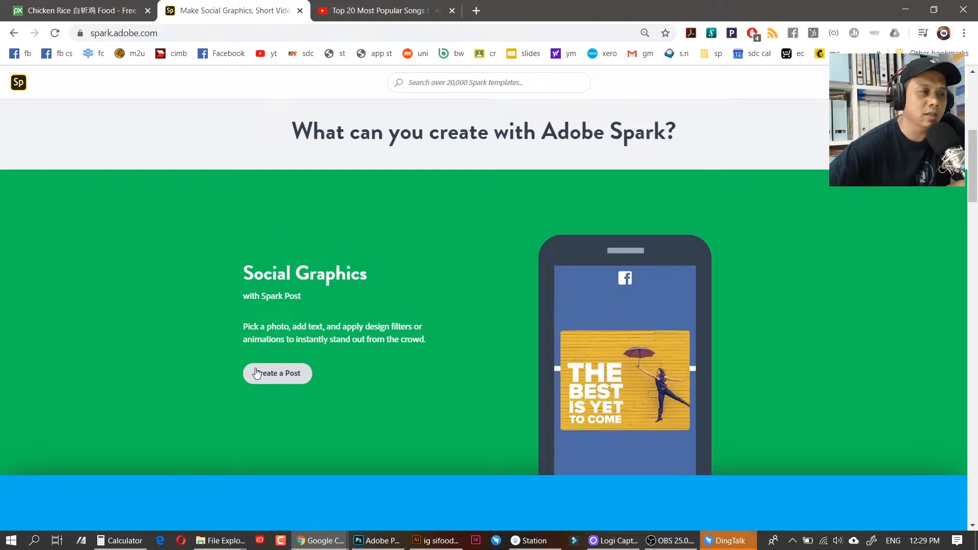
drag(969, 168, 967, 237)
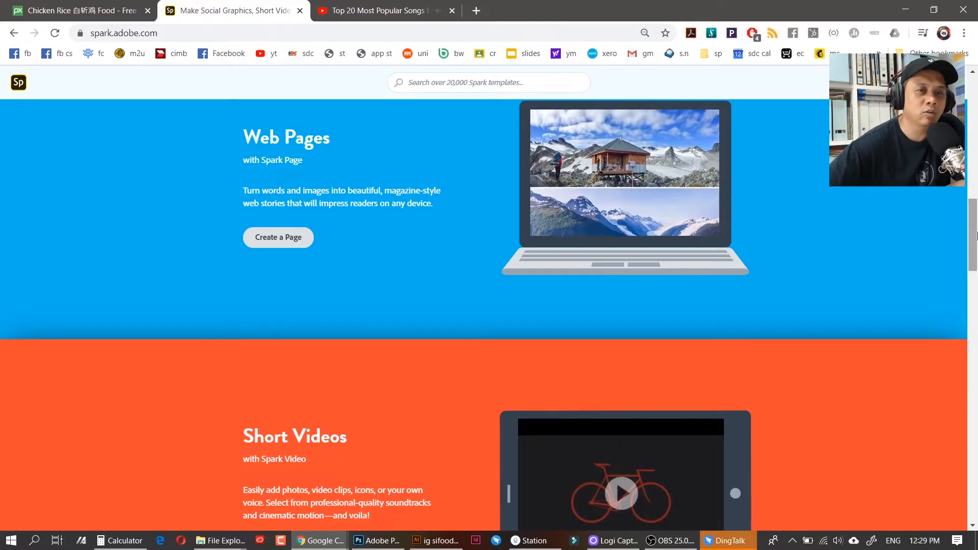
drag(971, 241, 973, 276)
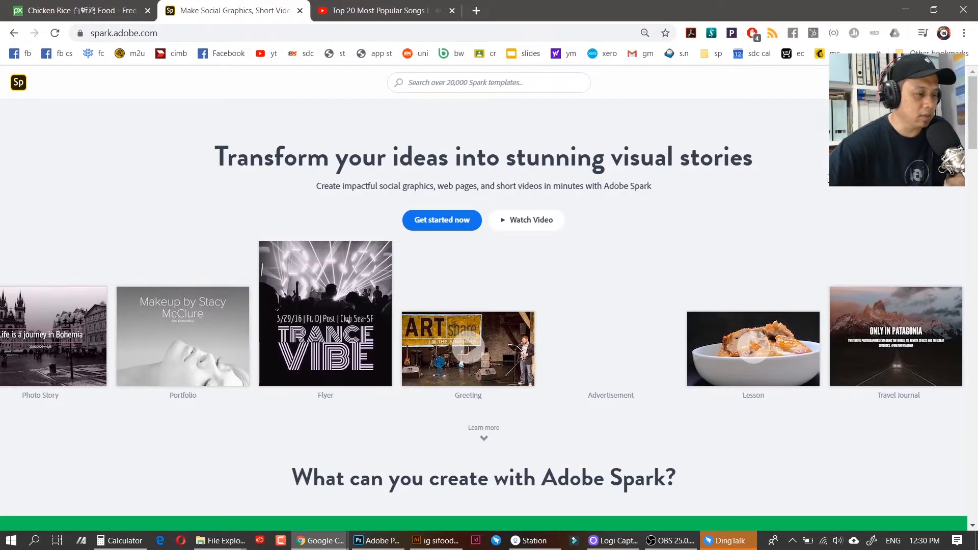
drag(974, 135, 971, 190)
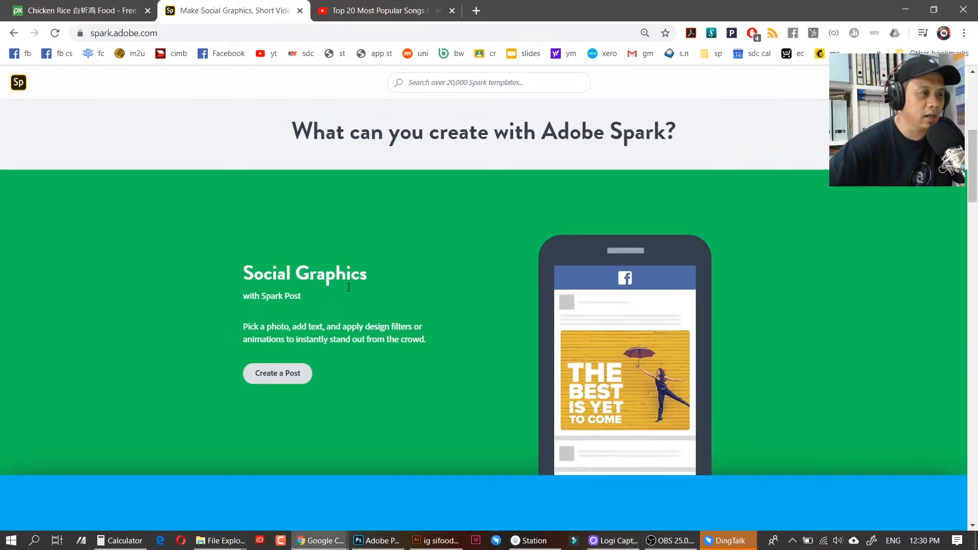
click(294, 374)
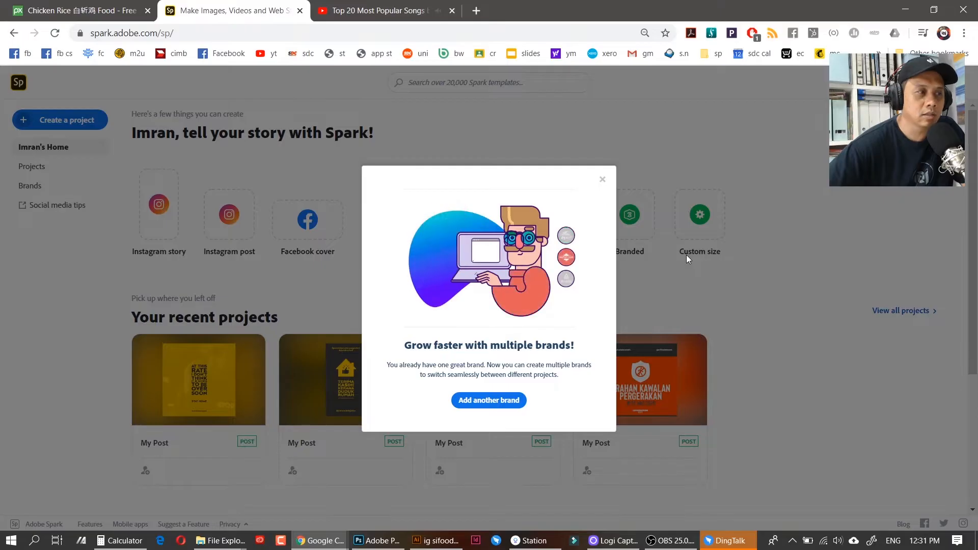
Dismiss the multiple-brands announcement and show the Brands list
click(602, 180)
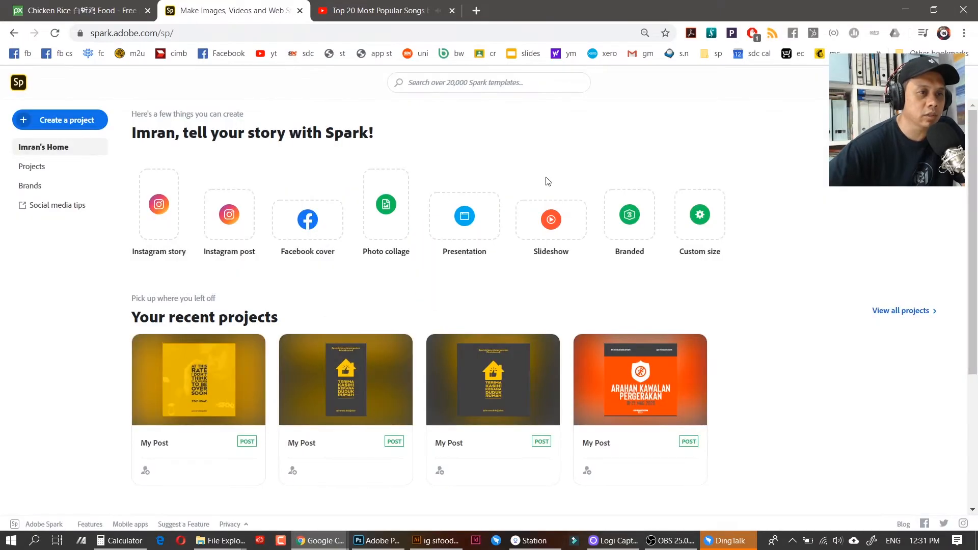
click(32, 186)
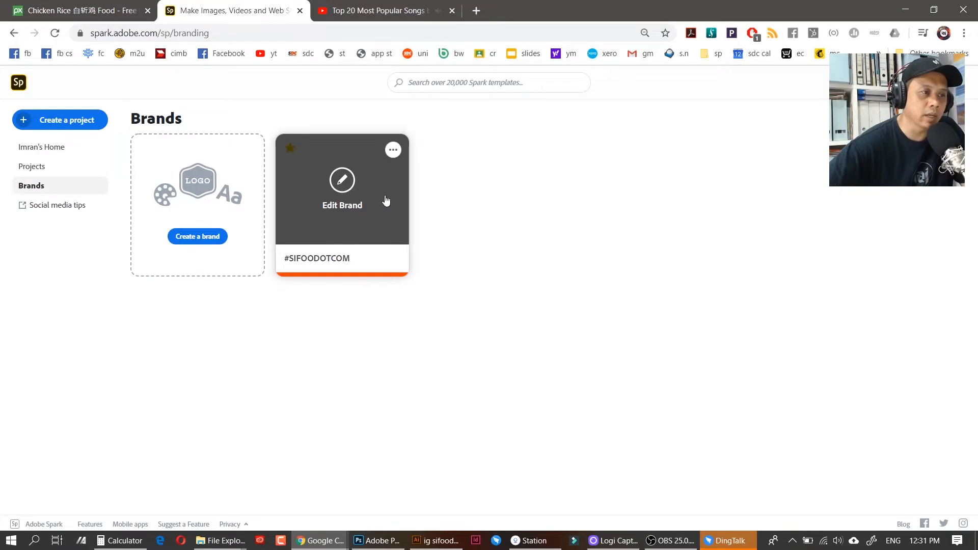
Open the #SIFOODOTCOM brand and start a post from its Workshop Event Header template
click(386, 200)
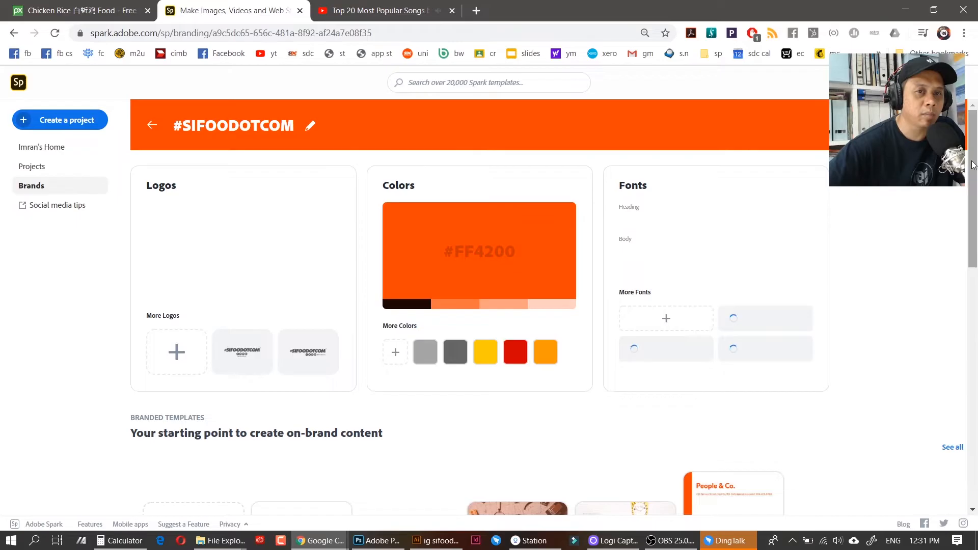
drag(974, 165, 974, 279)
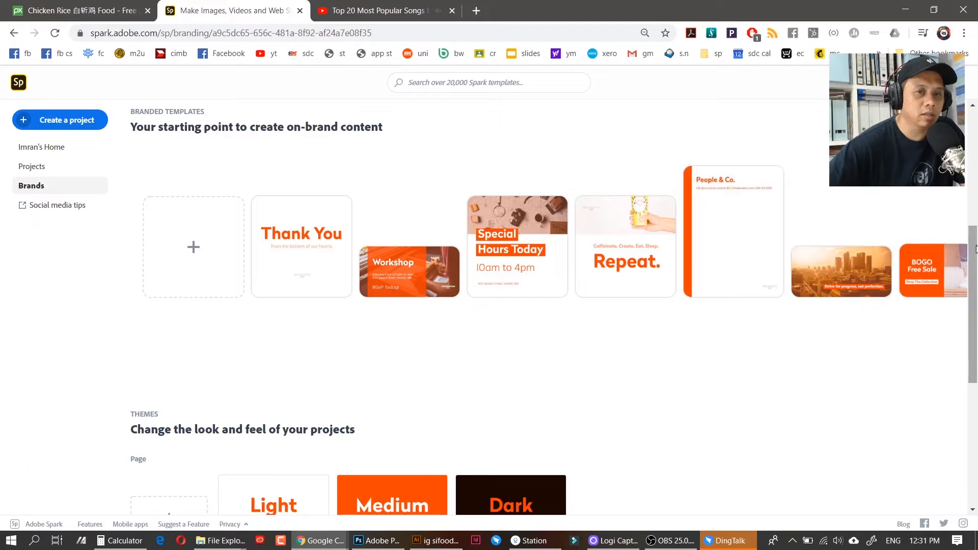
drag(975, 251, 933, 229)
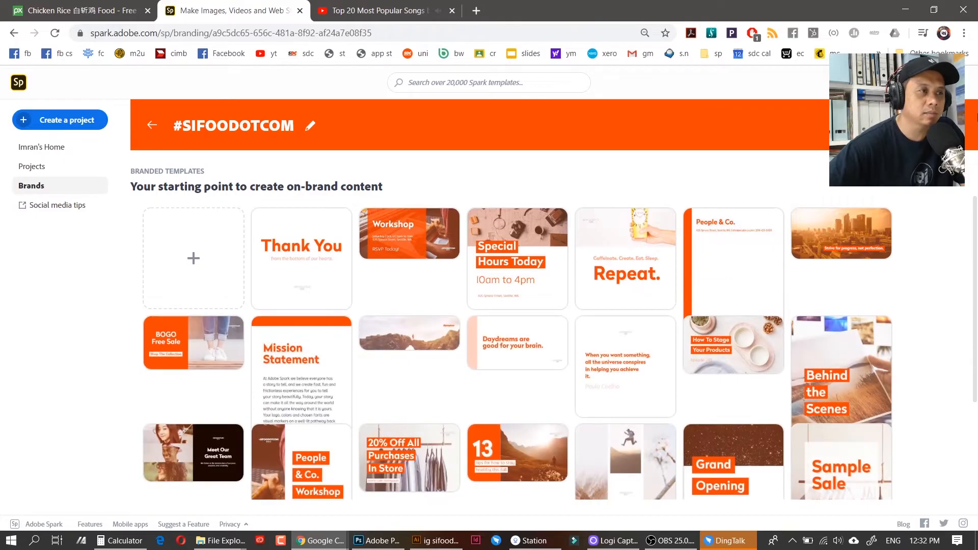
mouse_move(973, 212)
mouse_down()
mouse_move(972, 317)
mouse_move(976, 196)
mouse_up()
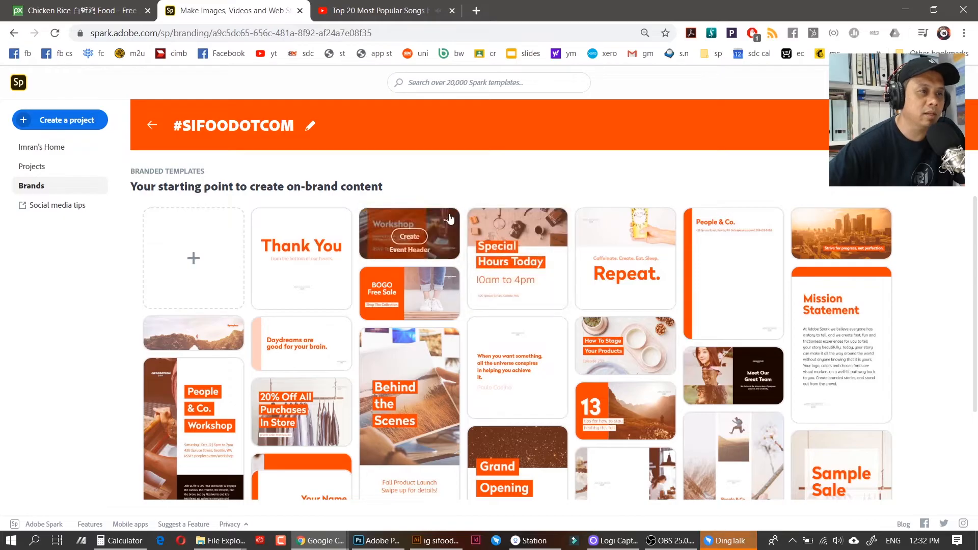
click(418, 237)
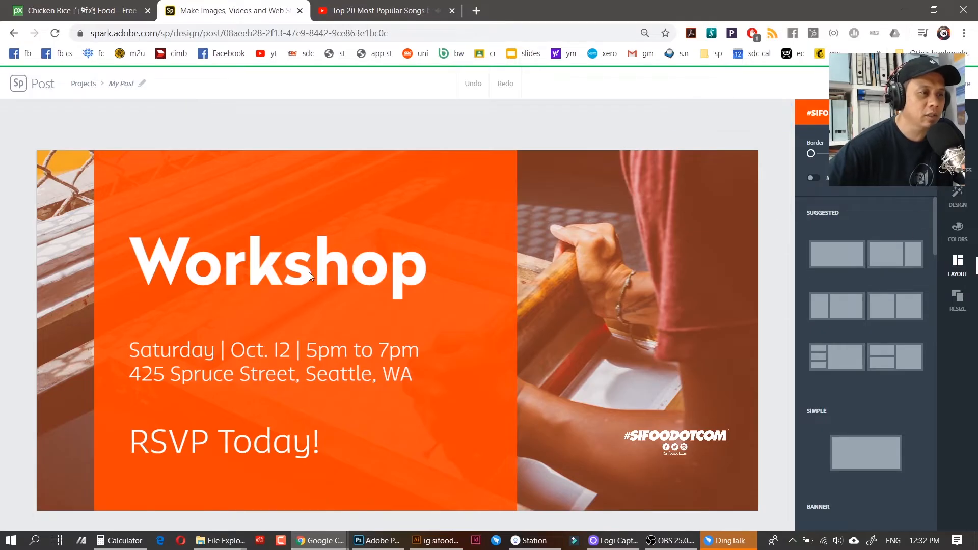
Change the Workshop headline to 'Live Video'
click(345, 272)
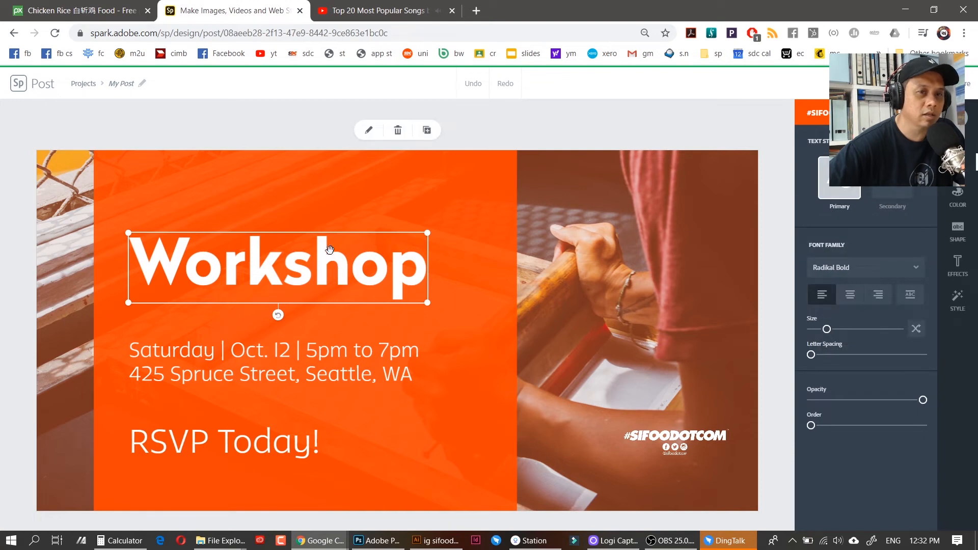
double_click(360, 272)
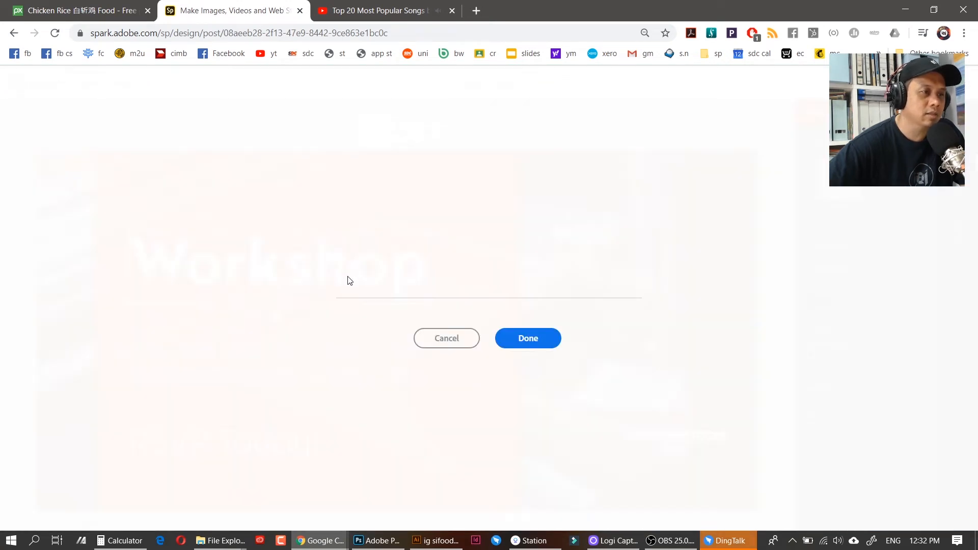
key(ctrl+a)
text(Live Video)
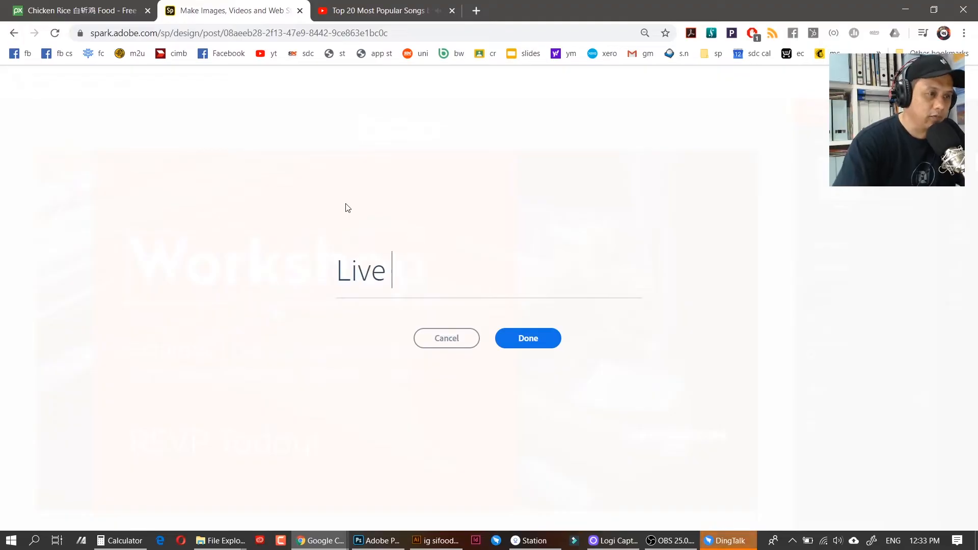
key(Return)
Replace the date and address with 'Selasa . 24 Mac 2020' plus a social handle line
click(357, 369)
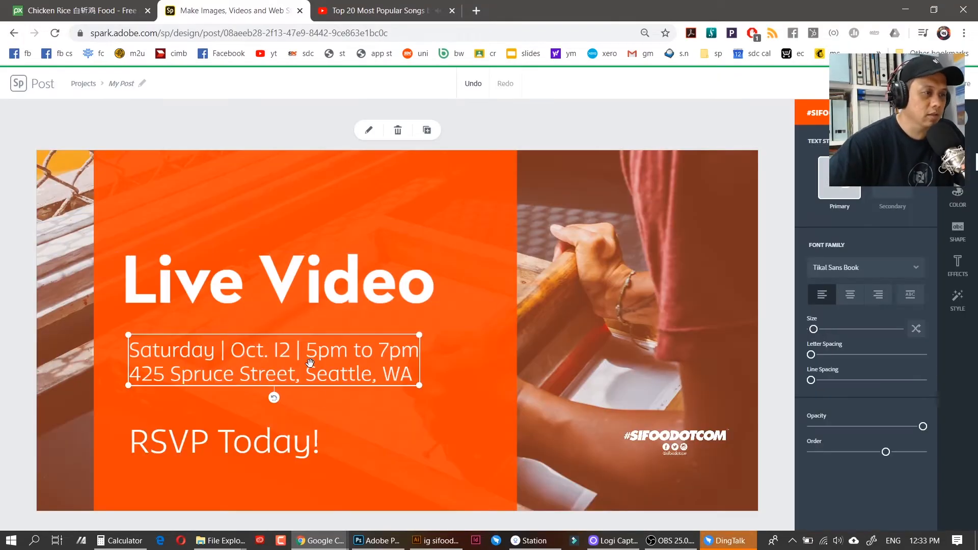
click(356, 370)
key(ctrl+a)
text(Selasa . 24 Mac 2020)
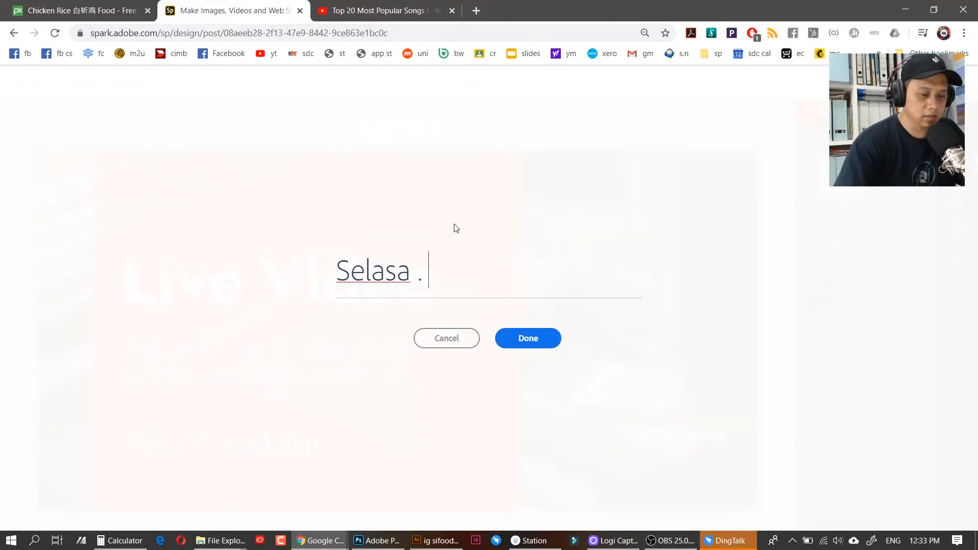
key(Return)
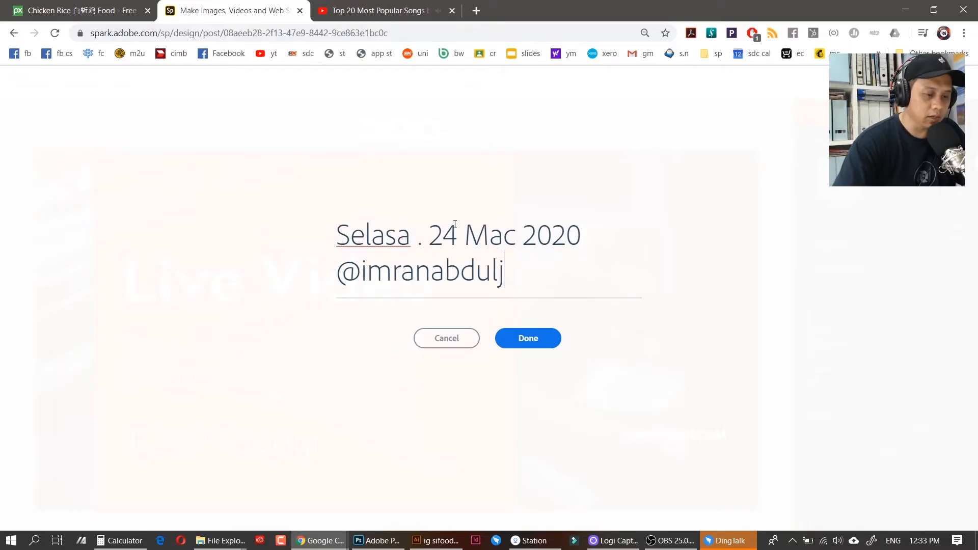
click(514, 339)
Change the RSVP Today! line to 'Sertai sekarang!' and save the post to Projects
click(267, 442)
click(267, 442)
key(ctrl+a)
text(S)
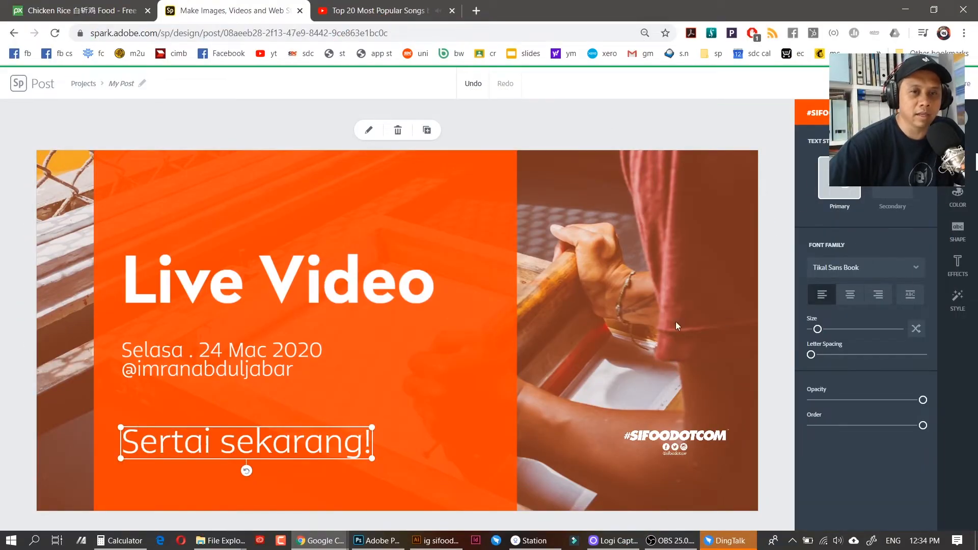
click(661, 125)
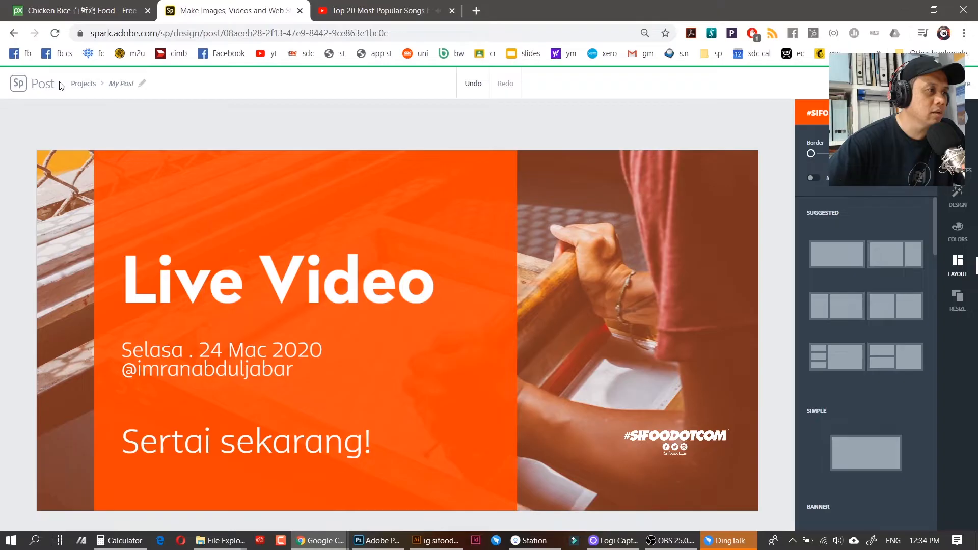
click(82, 84)
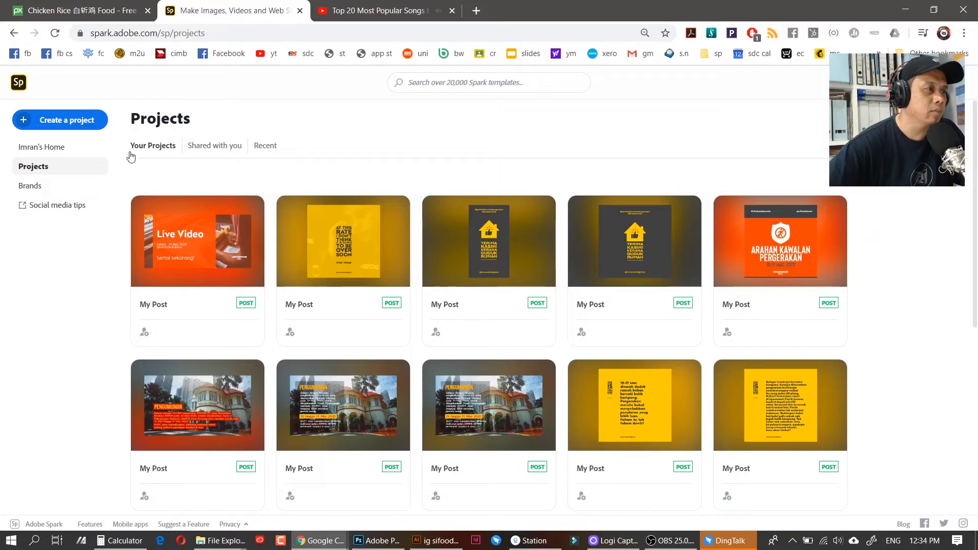
From Create a project, choose View all to see every project template
click(85, 123)
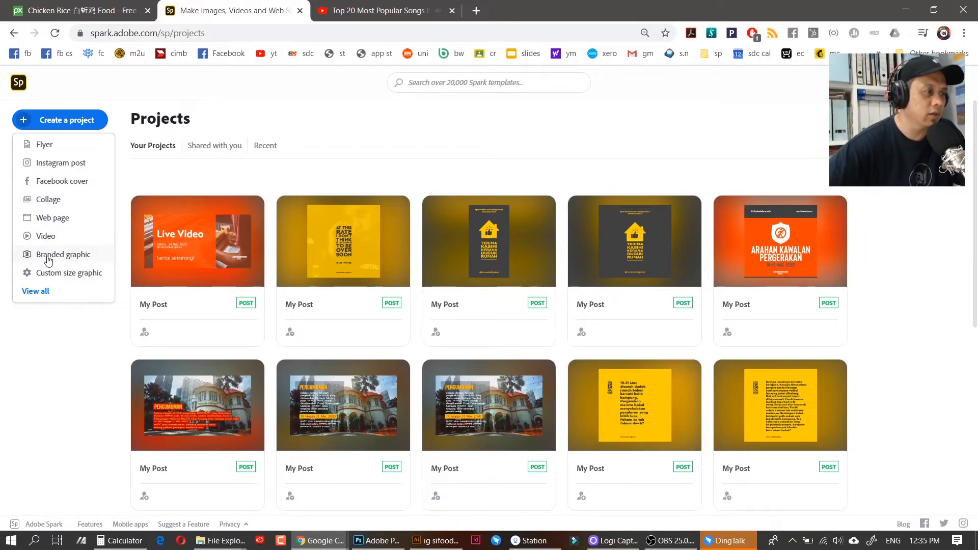
click(43, 294)
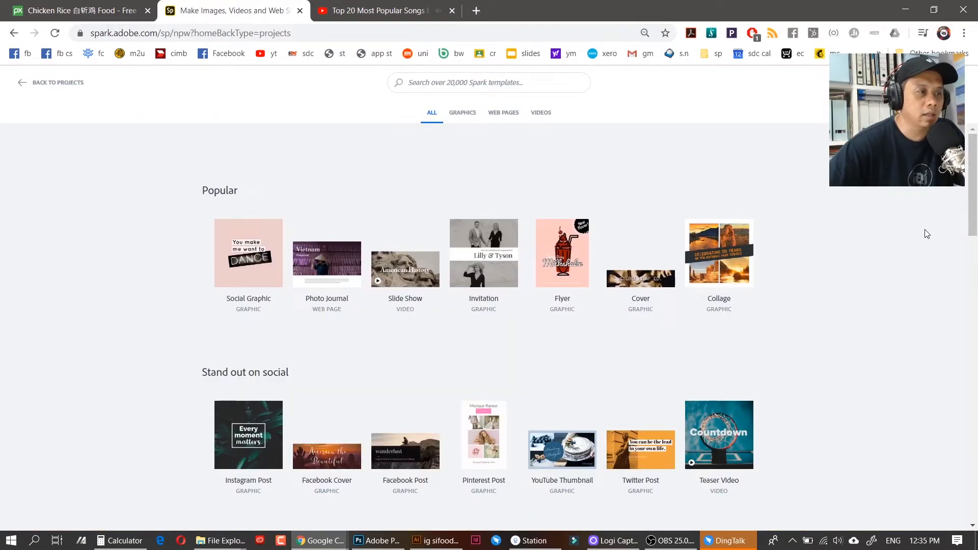
Search the templates for 'promotion' and scroll through the results
drag(970, 187, 970, 447)
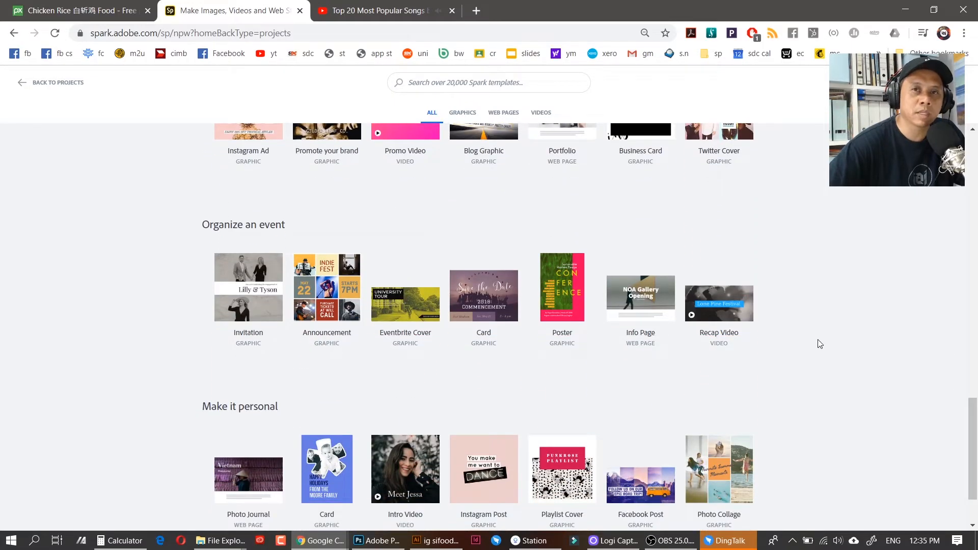
drag(973, 412, 971, 162)
click(542, 87)
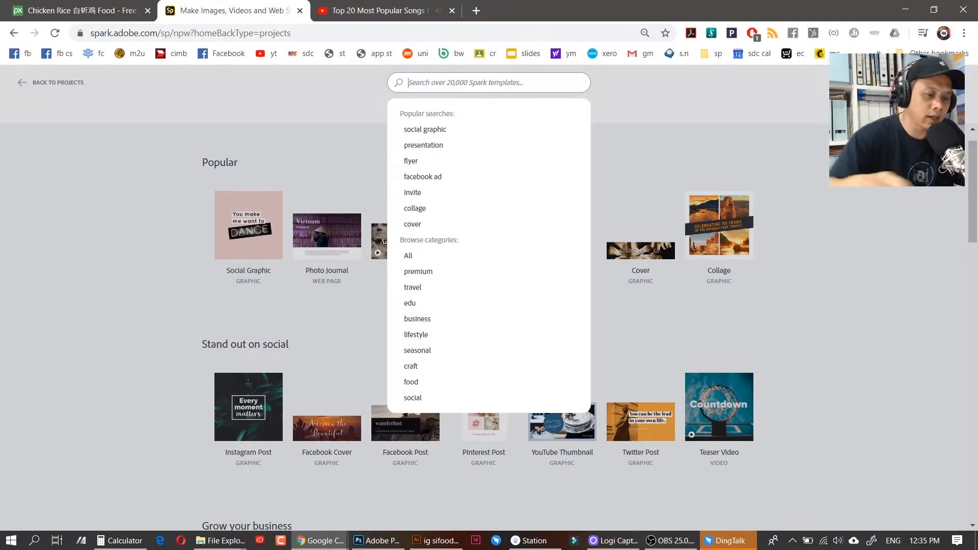
text(promot)
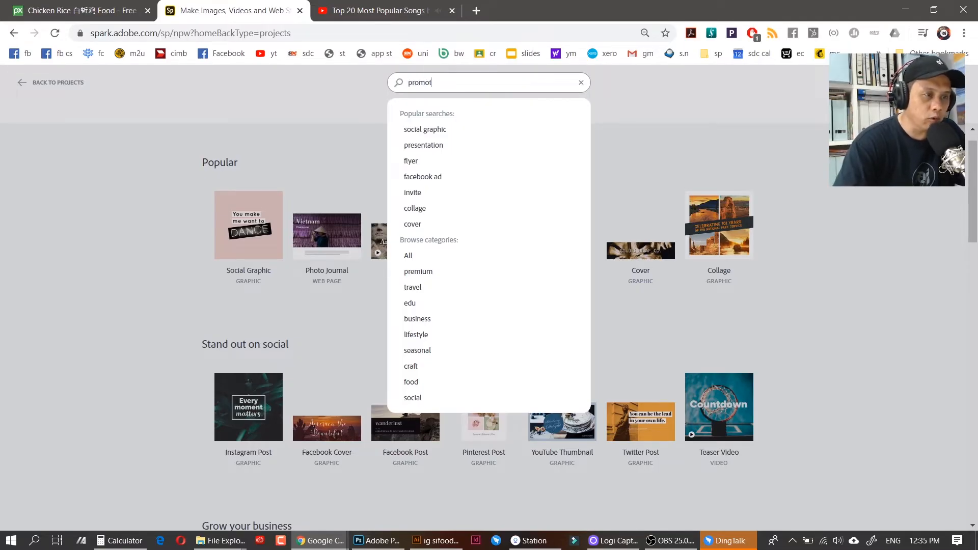
text(ion)
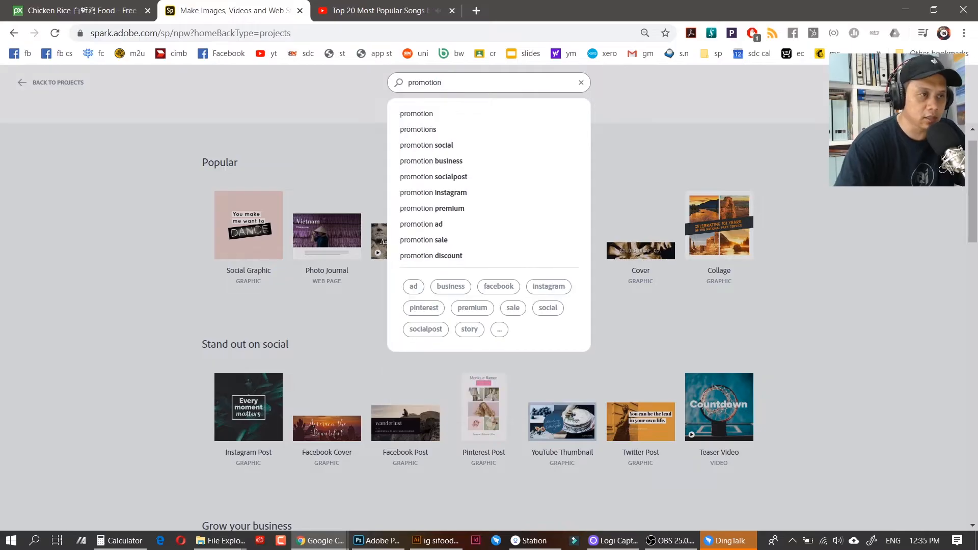
key(Return)
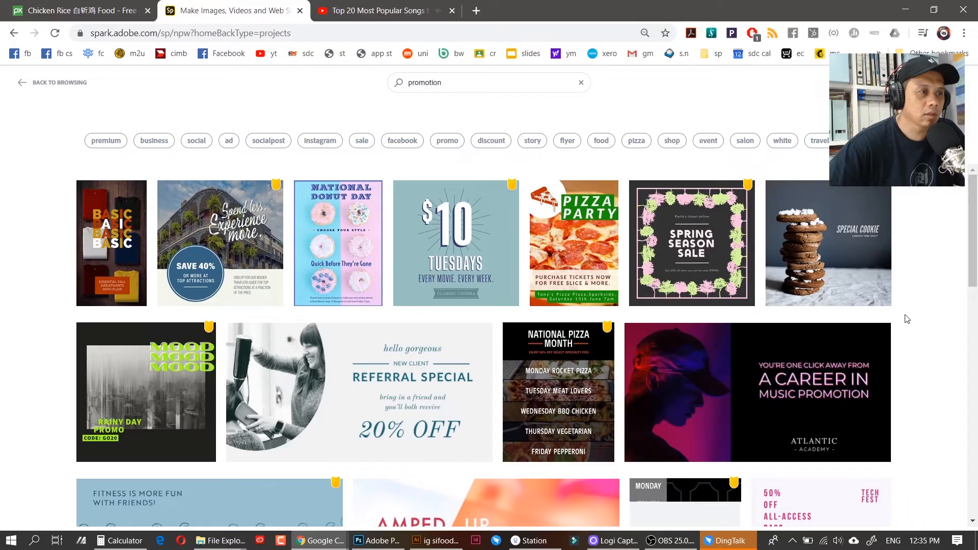
drag(972, 227, 971, 459)
In the blank square post, bring up the Photo sources from the ADD (+) button
scroll(423, 176, up, 20)
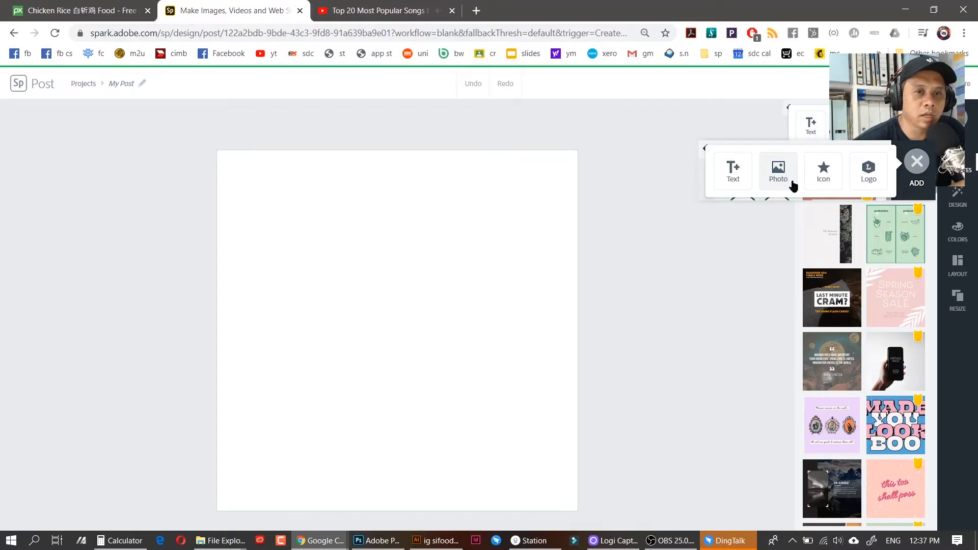
click(784, 176)
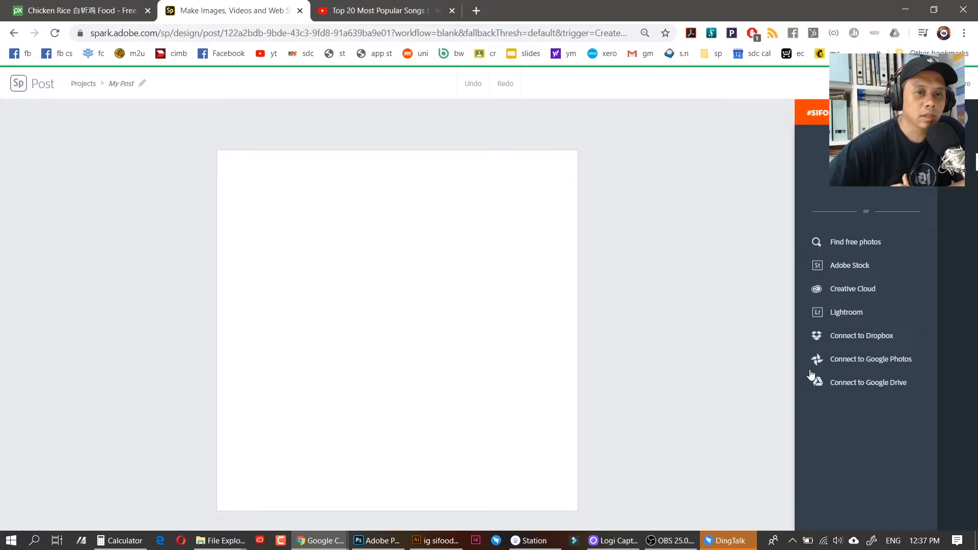
Search free photos for 'food' and pick a salad photo from the results
click(853, 243)
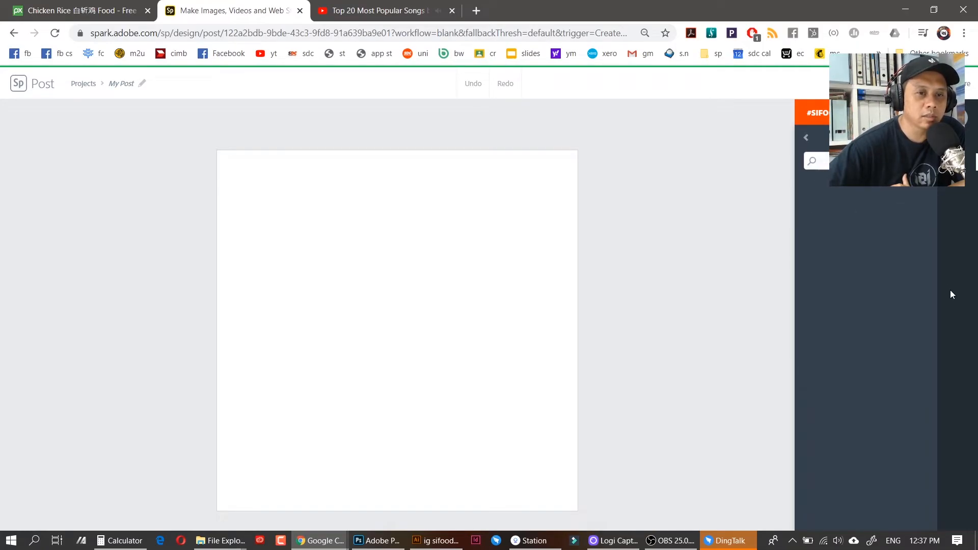
text(foo)
key(Return)
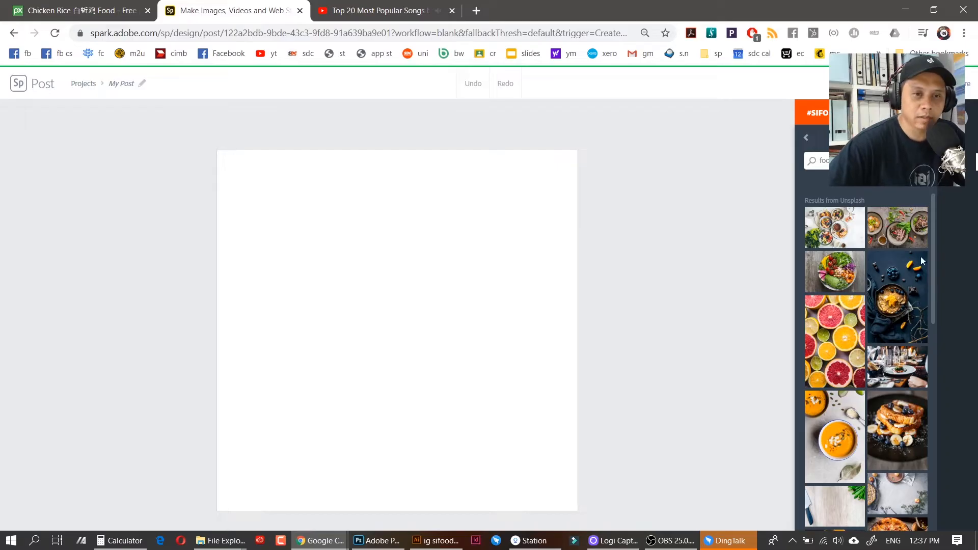
drag(933, 247, 931, 295)
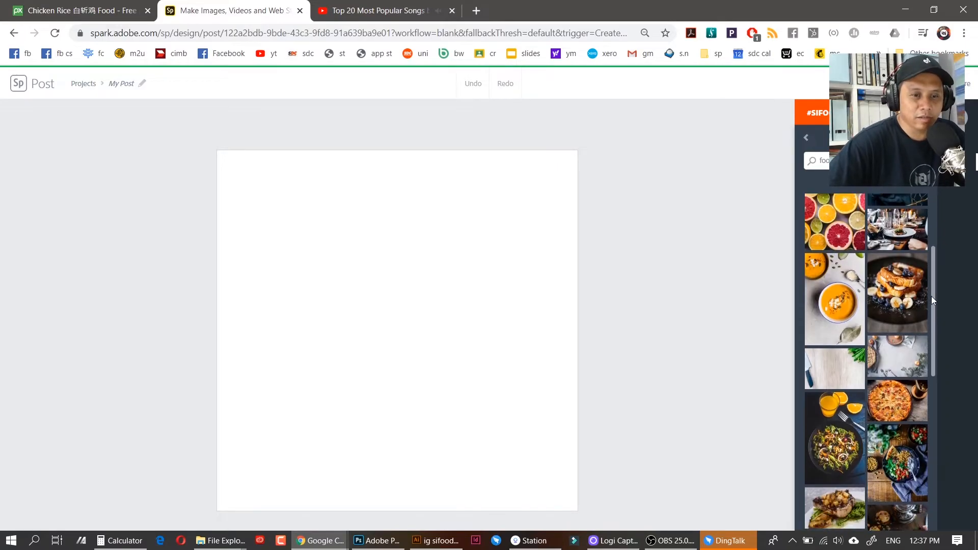
click(834, 404)
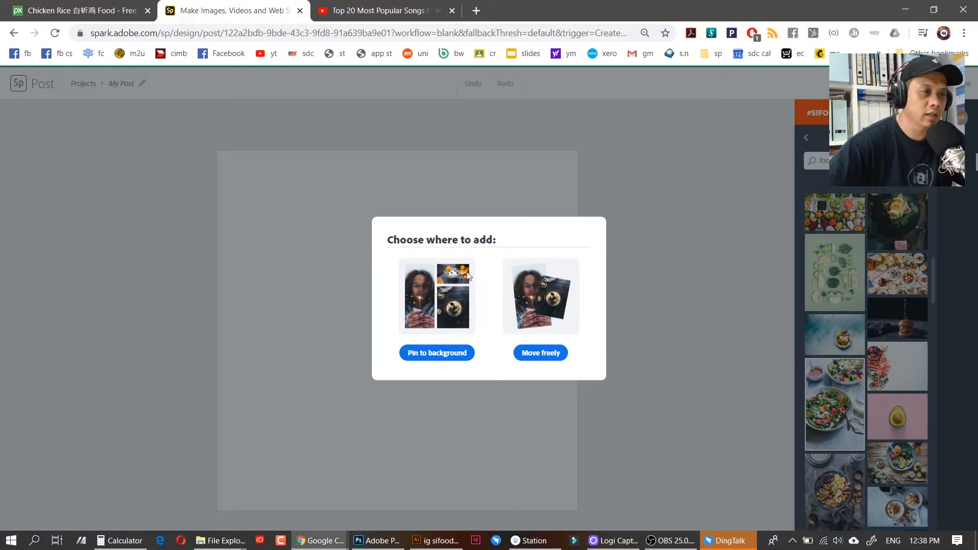
Pin the salad photo to the background and drag it so a second bowl shows on top
click(463, 354)
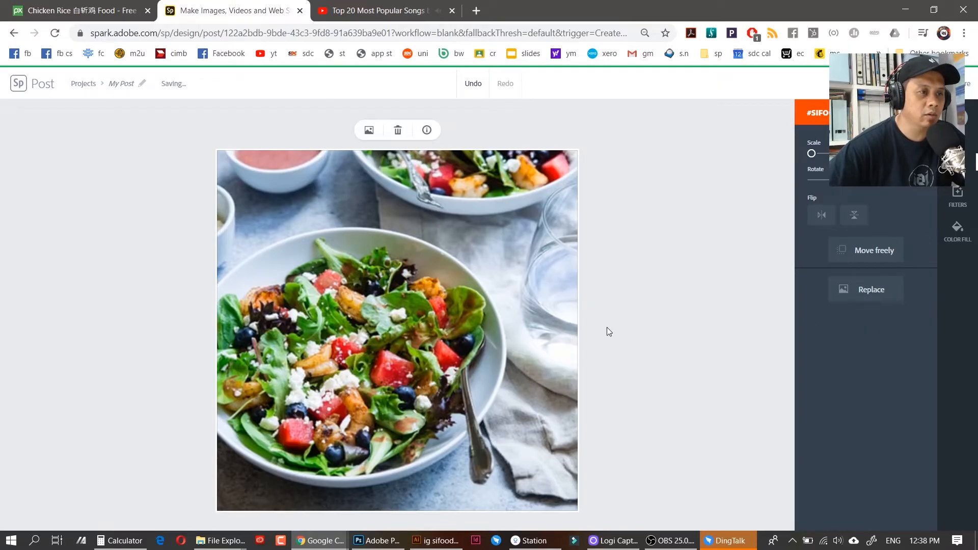
drag(475, 335, 478, 287)
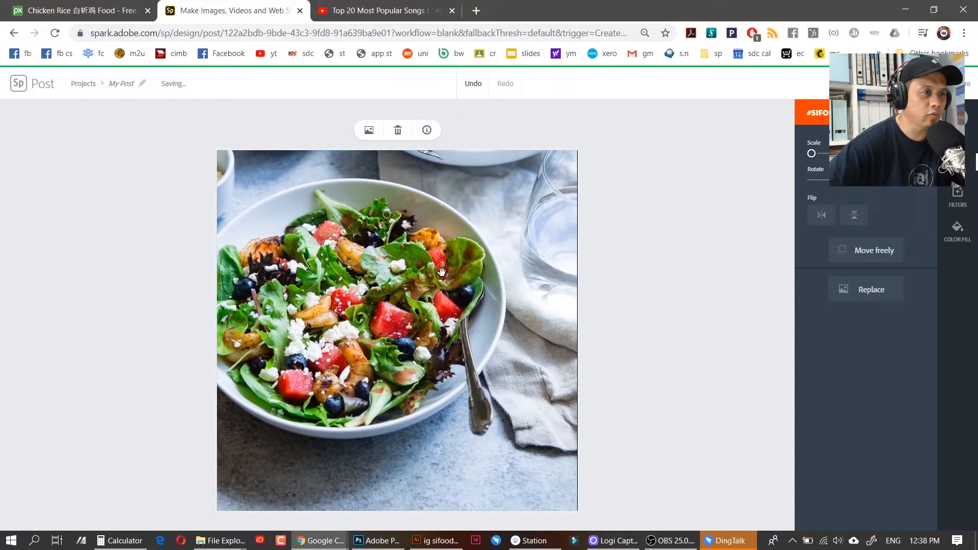
drag(437, 269, 471, 273)
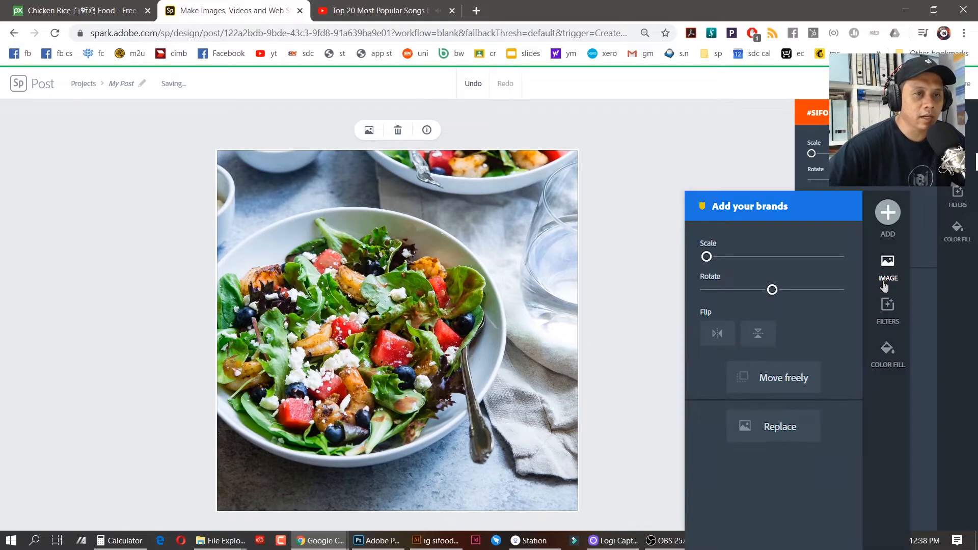
Flip the salad photo horizontally, rescale it, and shift it so the dressing bowl sits top right
drag(811, 153, 816, 153)
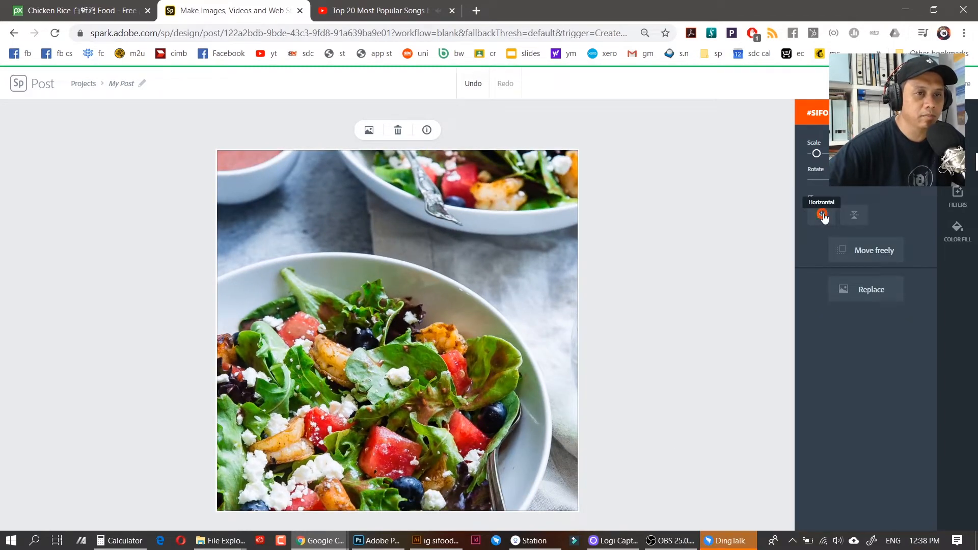
click(824, 217)
drag(487, 322, 495, 283)
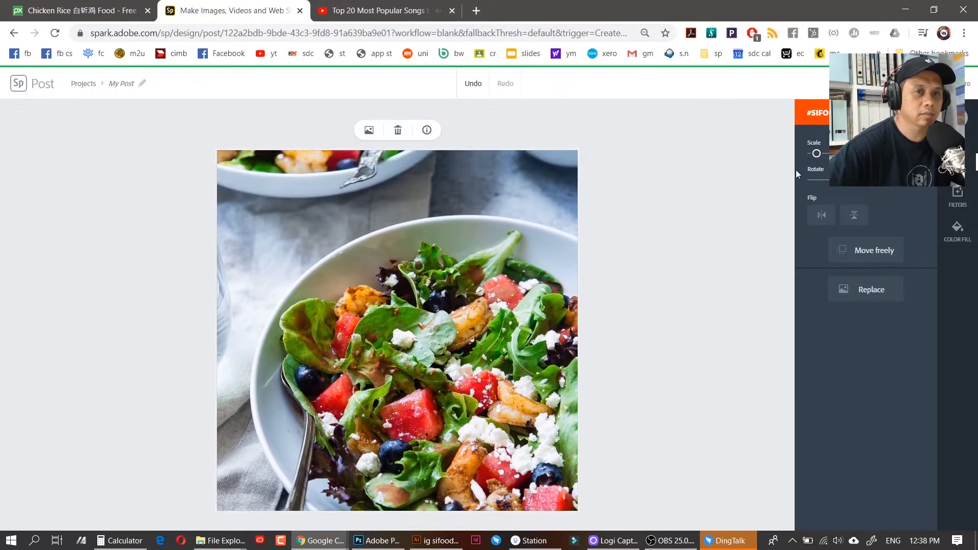
drag(816, 153, 772, 166)
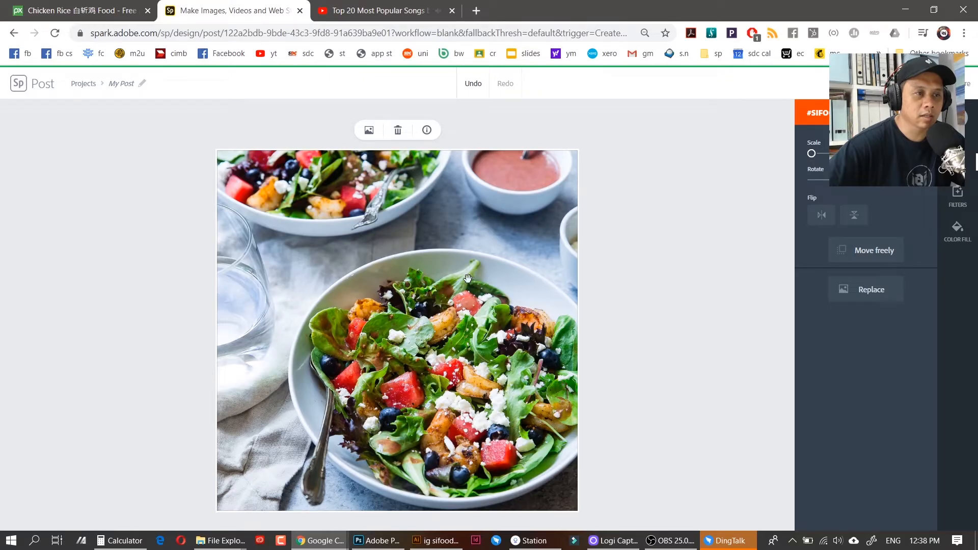
drag(497, 267, 499, 279)
scroll(496, 265, down, 1)
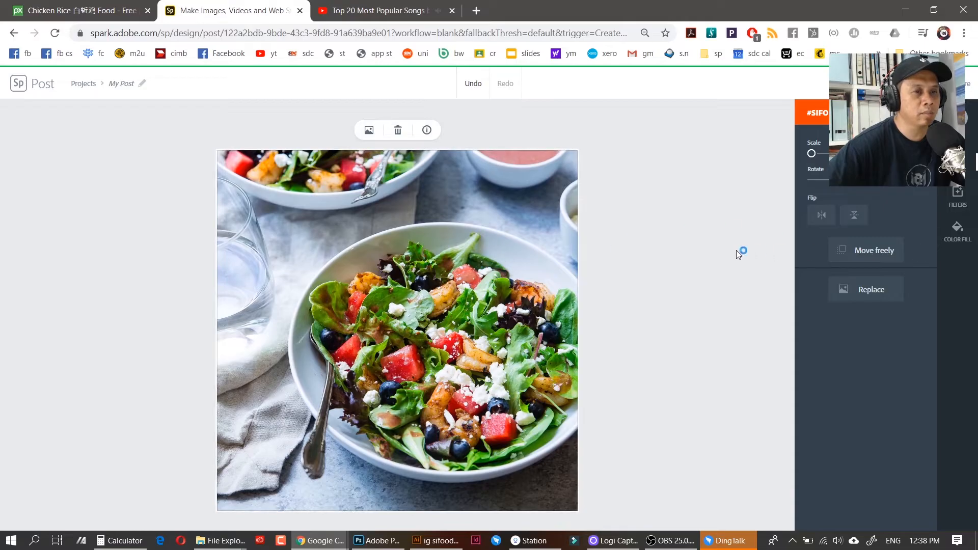
click(872, 256)
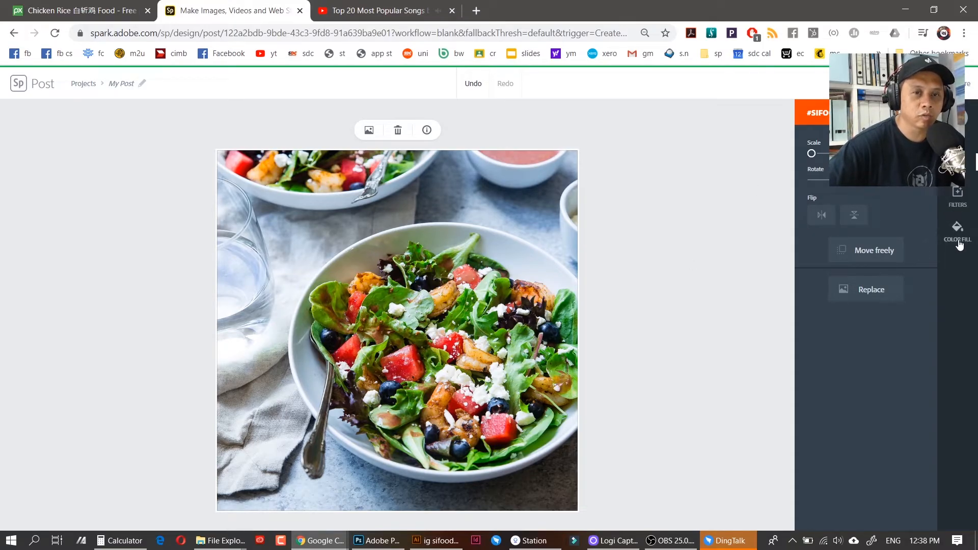
Preview Grayscale, teal Colorize and heavy blur, then reset blur to 0 and the filter to None
click(957, 196)
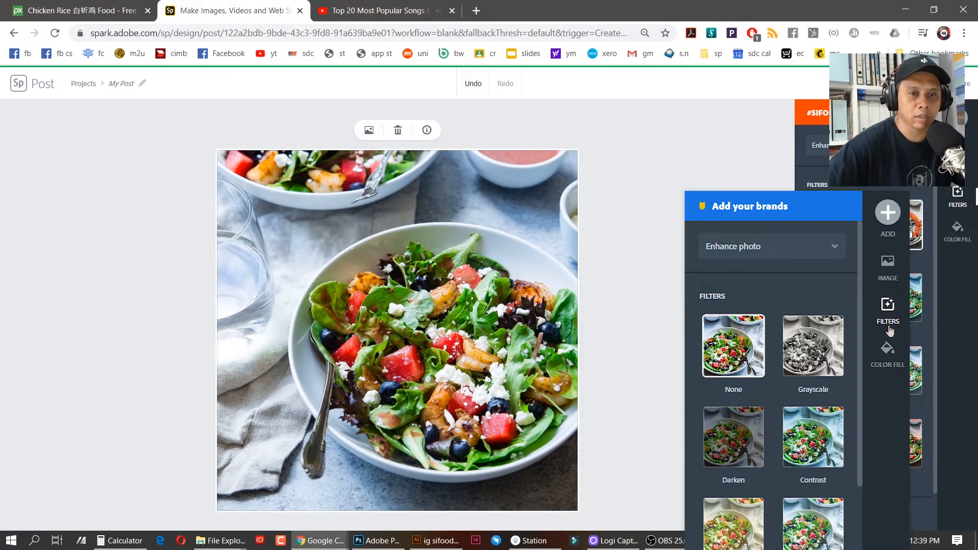
click(914, 225)
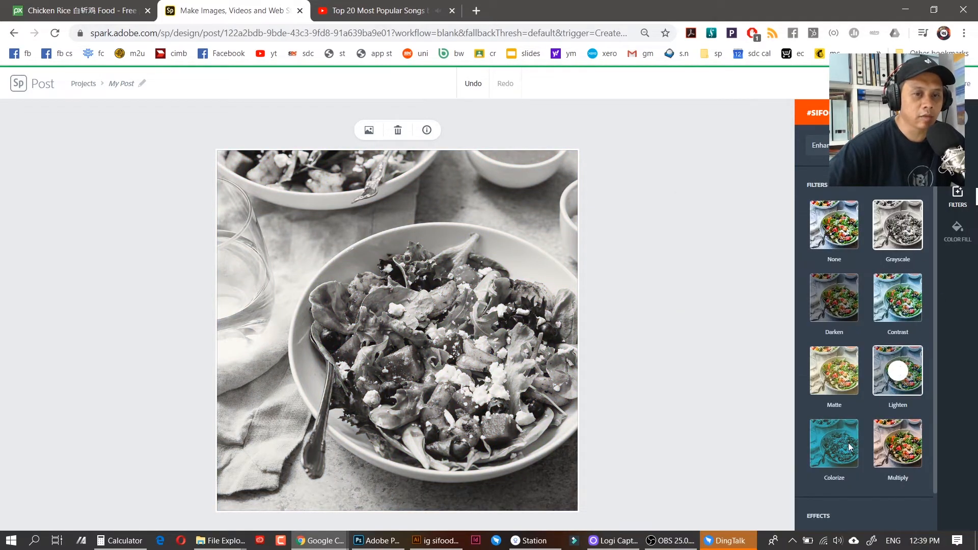
click(849, 447)
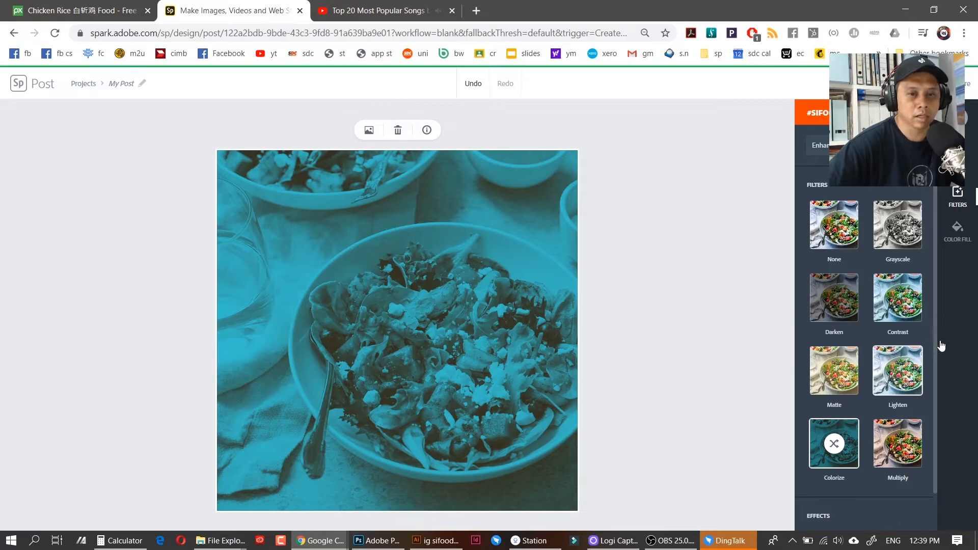
drag(936, 347, 935, 396)
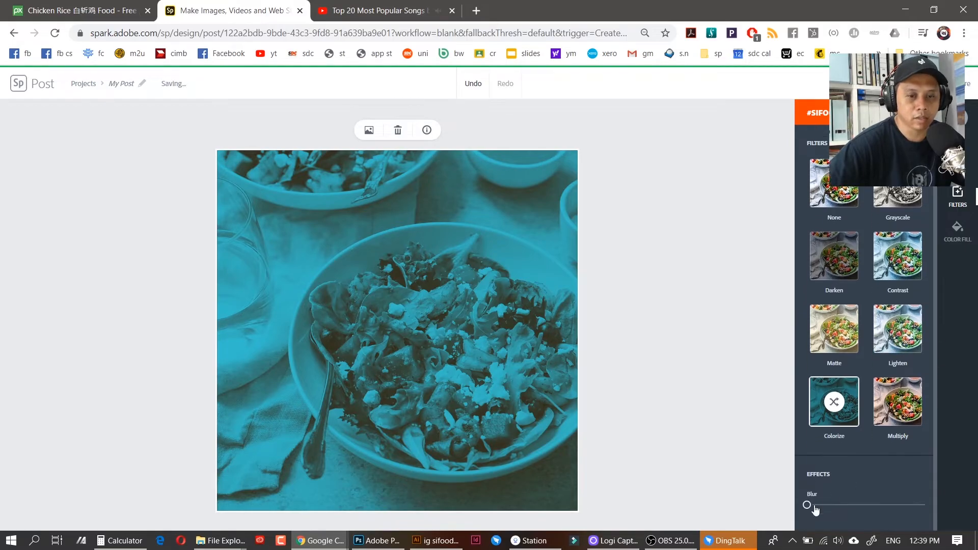
drag(808, 504, 876, 505)
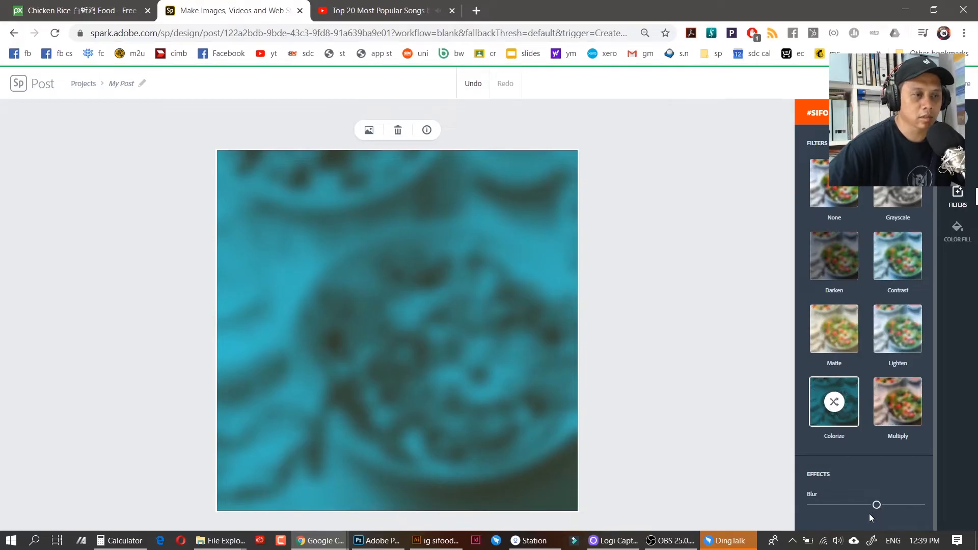
drag(876, 505, 778, 500)
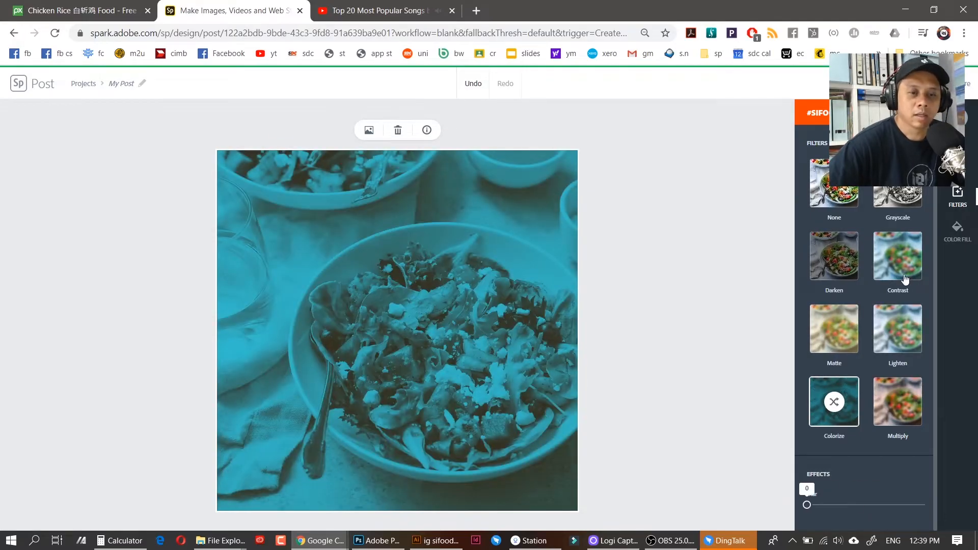
click(844, 201)
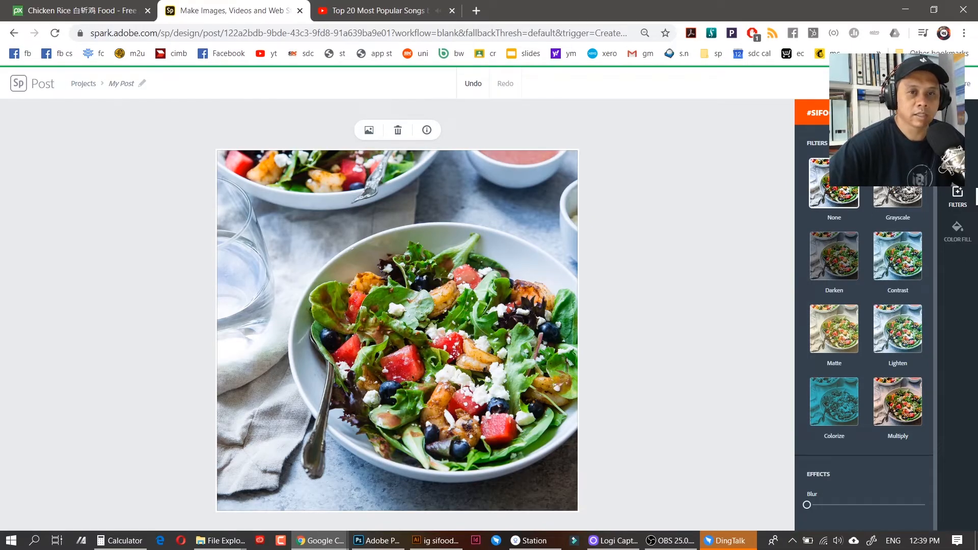
Shift the salad photo higher in its square frame and bring up the Add options
scroll(865, 326, up, 1)
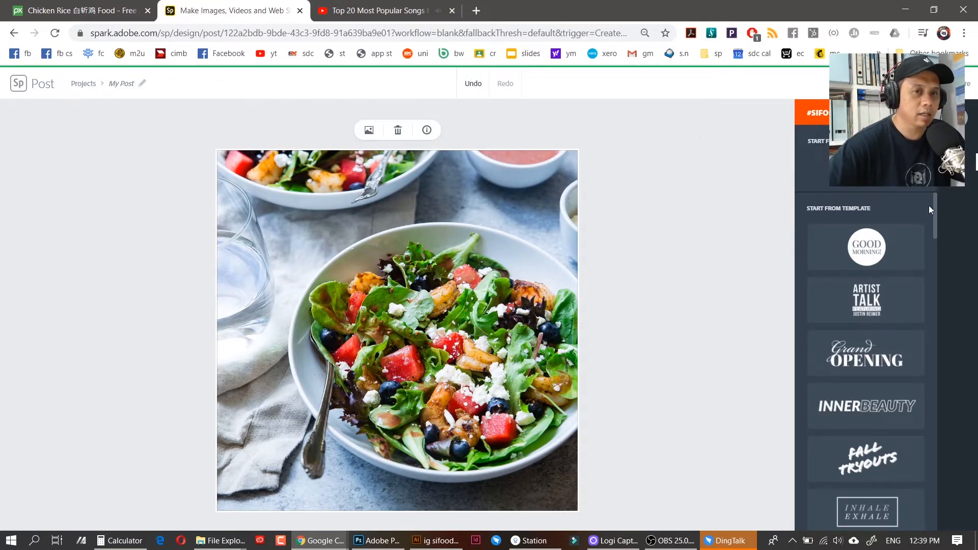
scroll(936, 225, down, 1)
scroll(936, 229, down, 3)
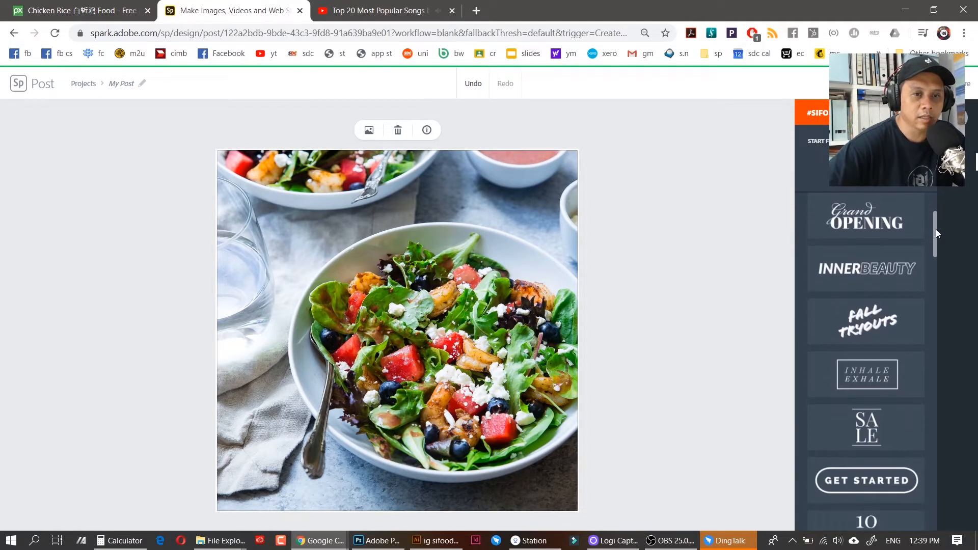
scroll(936, 237, down, 3)
scroll(935, 243, down, 6)
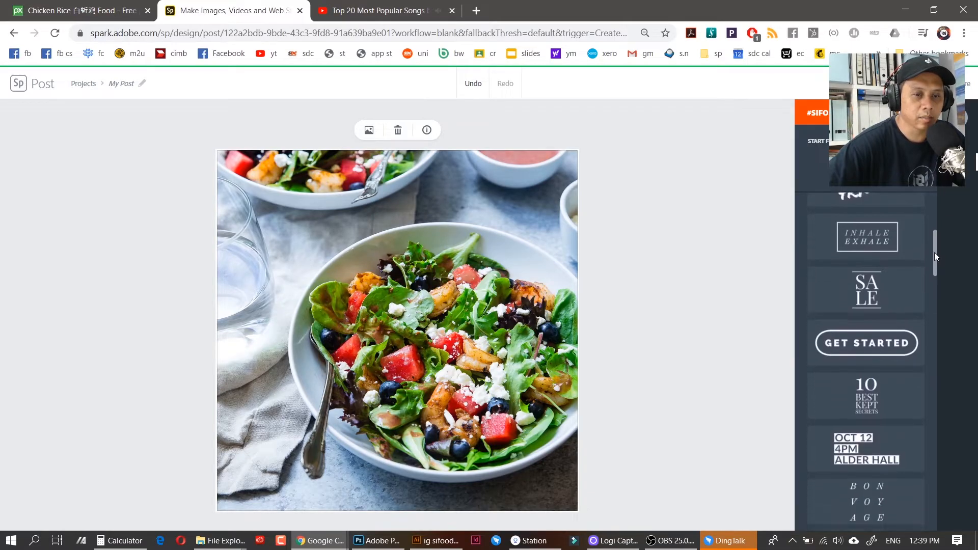
drag(931, 279, 933, 304)
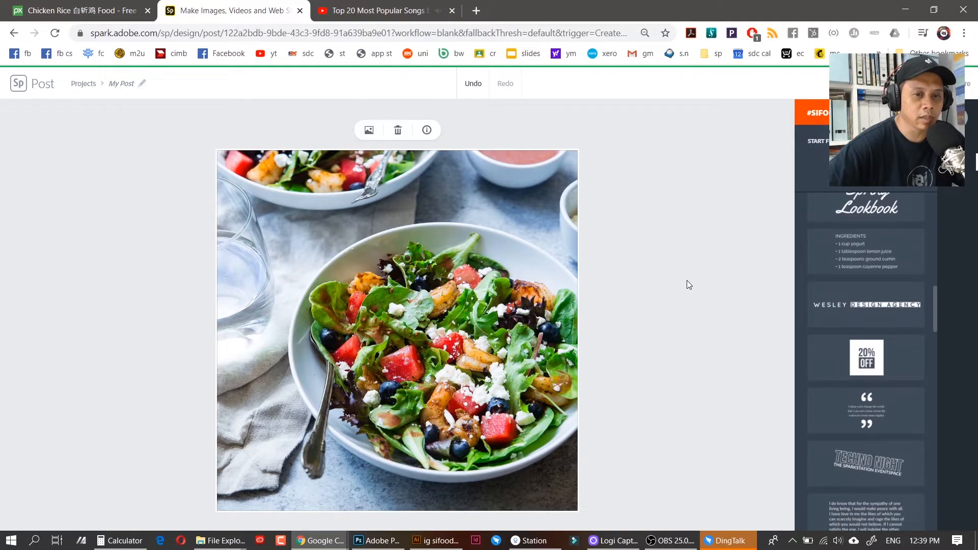
drag(499, 267, 505, 234)
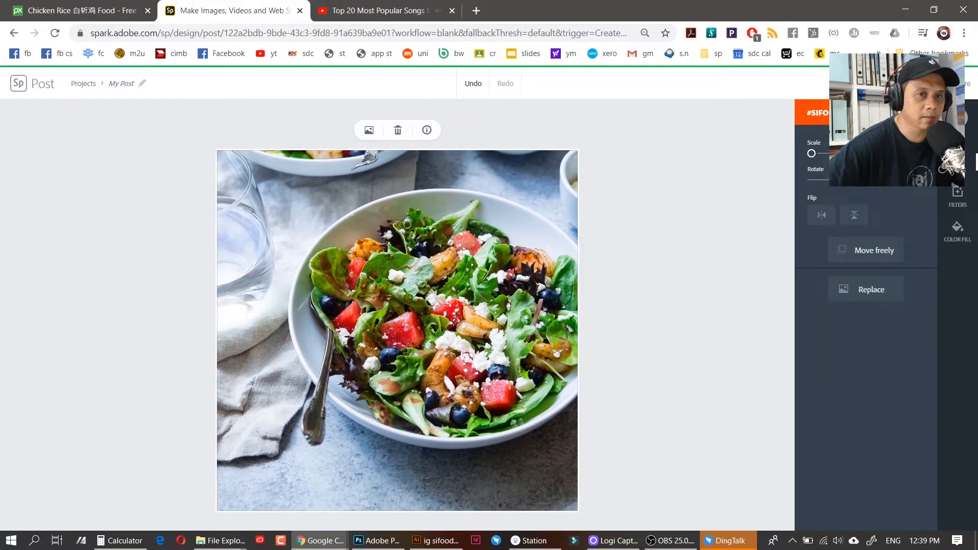
click(957, 118)
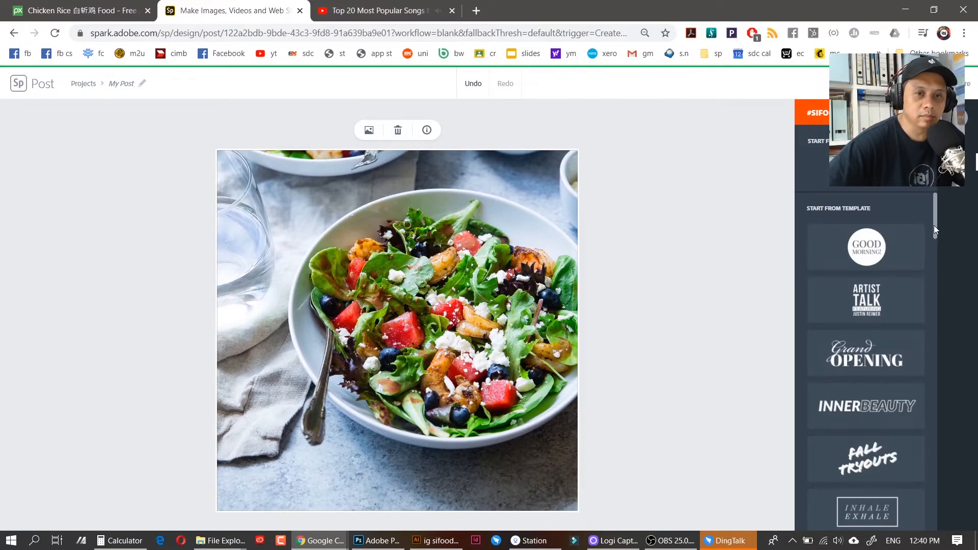
Add the cream-circle 'GOOD MORNING!' text badge and move it to the photo's upper left
scroll(936, 231, down, 1)
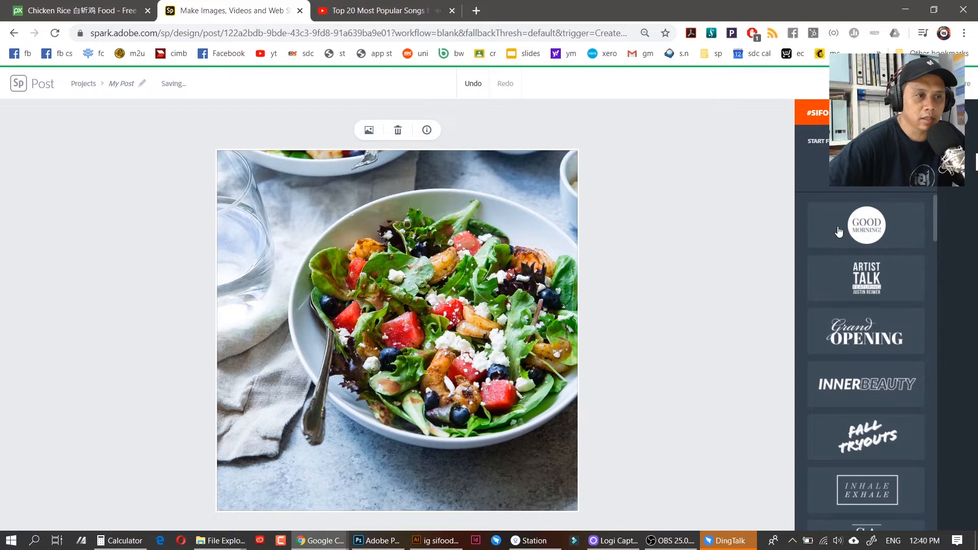
drag(839, 232, 364, 213)
click(878, 230)
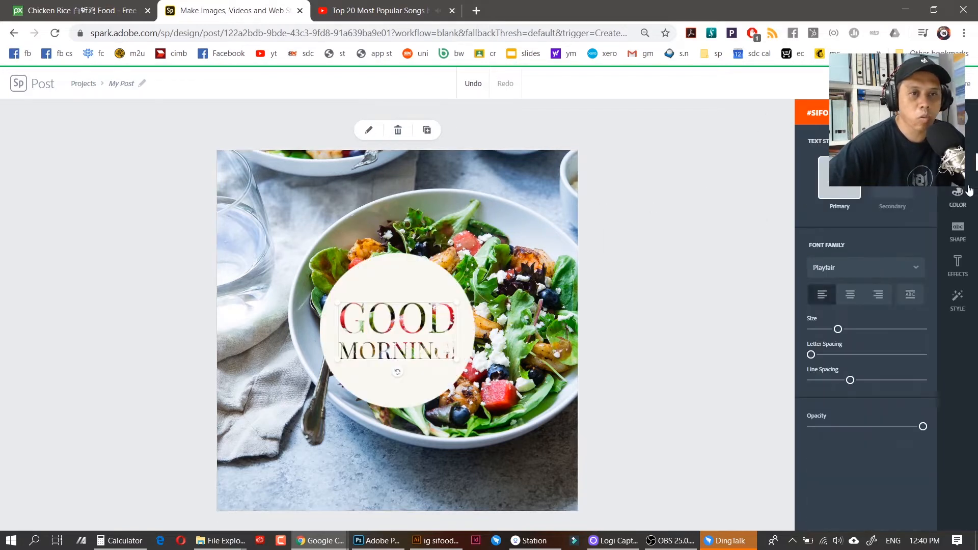
drag(411, 279, 324, 183)
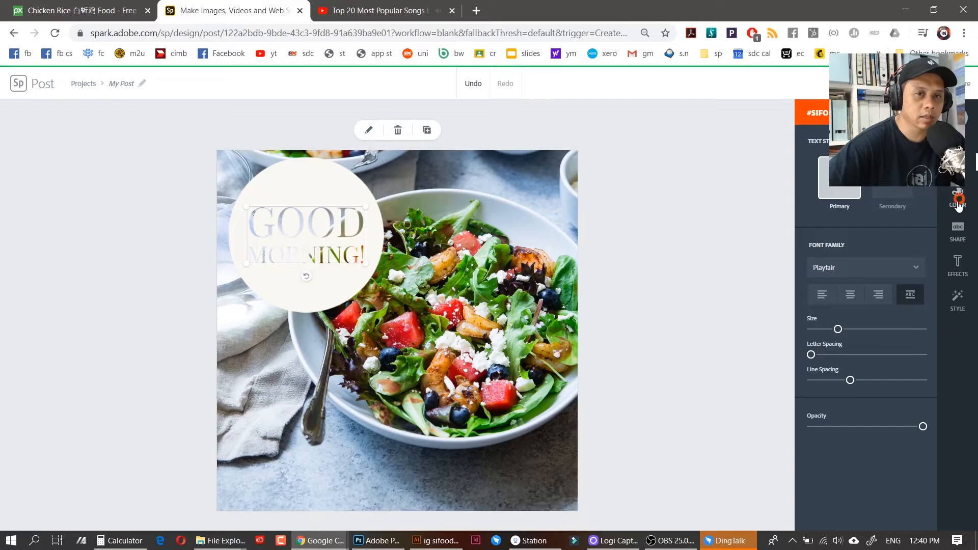
click(968, 214)
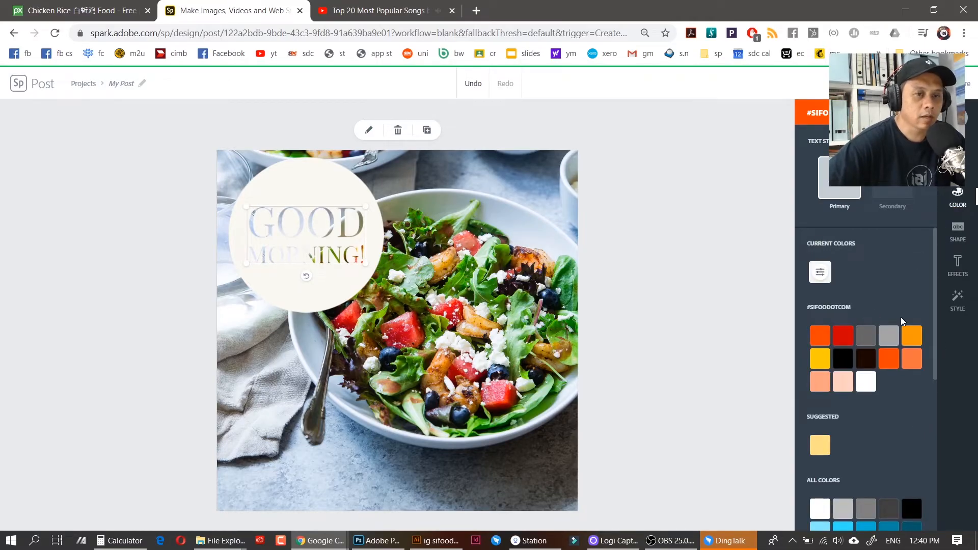
Try orange, pale yellow and green on the badge circle, settle on near-black, and nudge it slightly
click(820, 335)
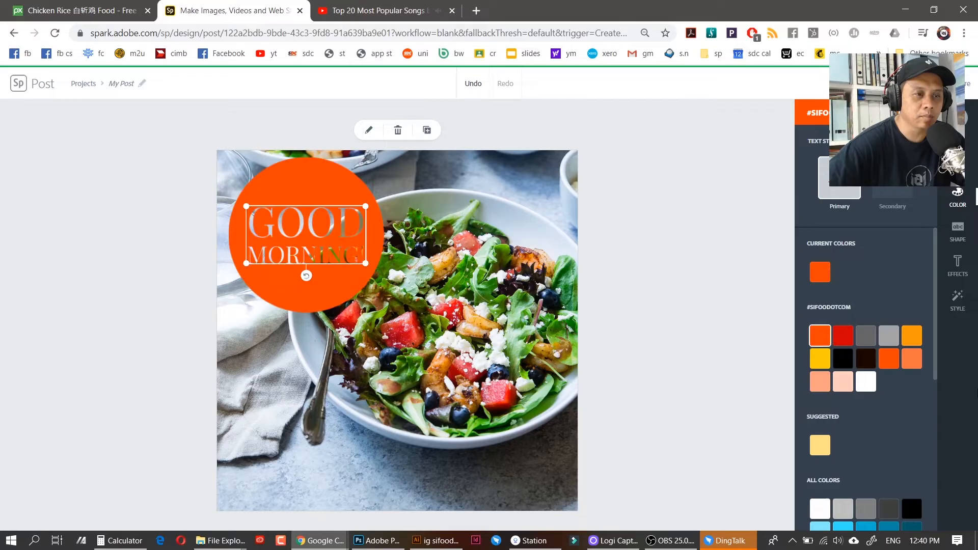
drag(934, 253, 941, 299)
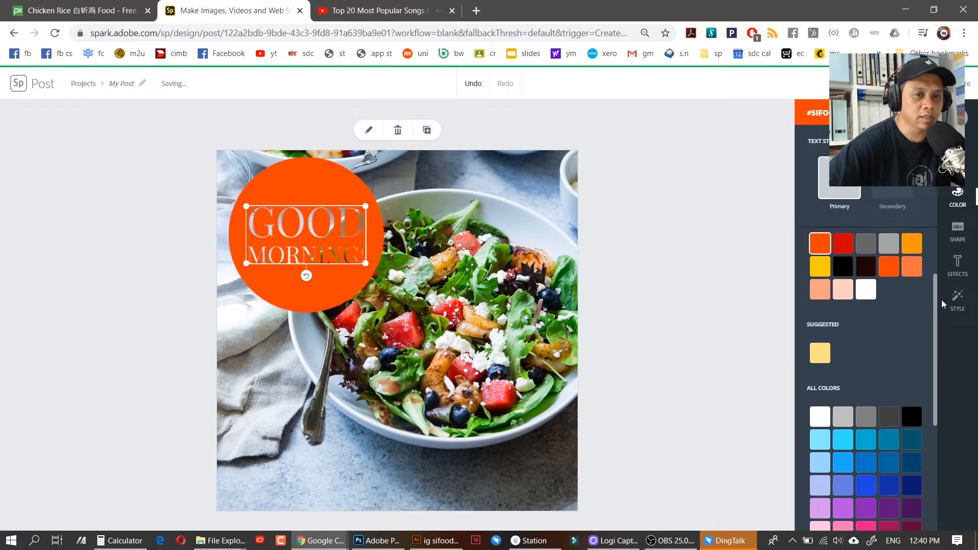
click(825, 355)
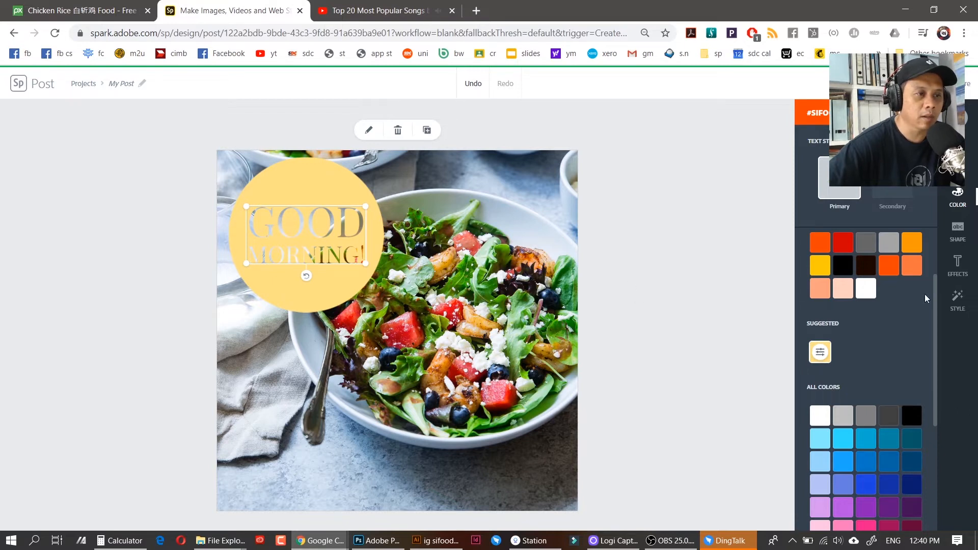
drag(934, 297, 935, 448)
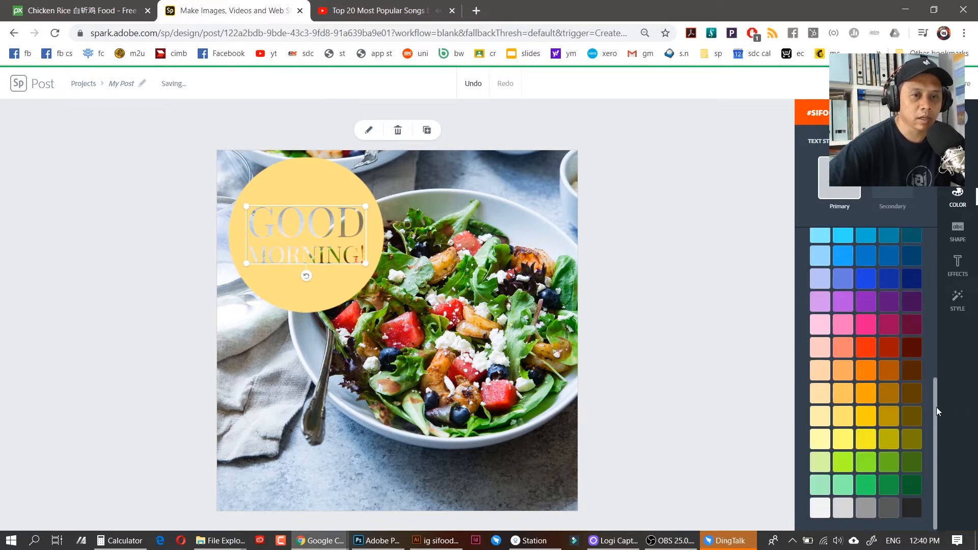
click(888, 482)
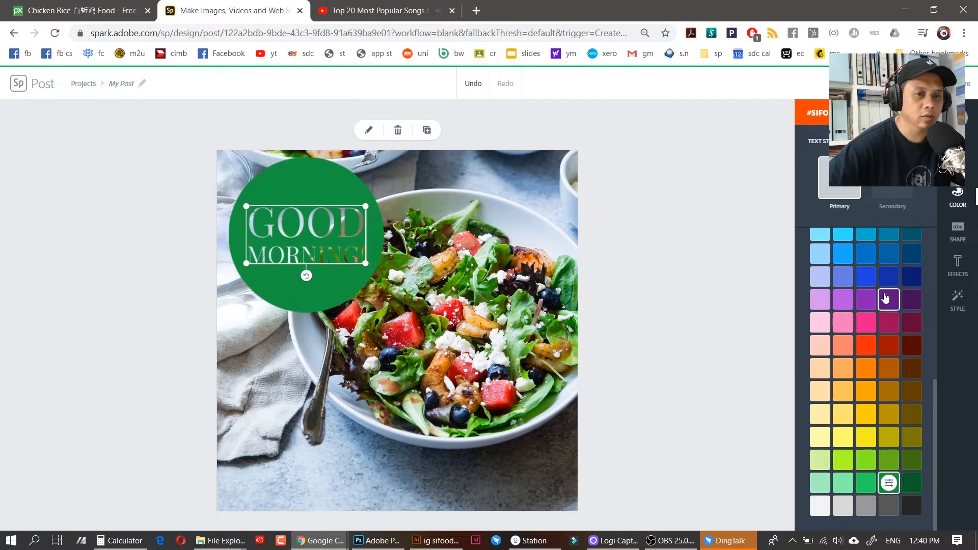
click(912, 505)
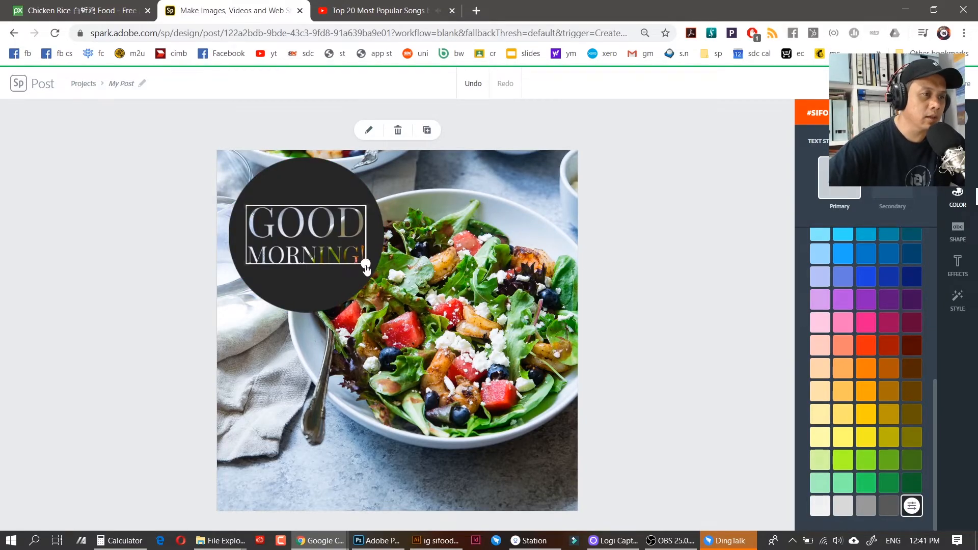
mouse_move(297, 185)
mouse_down()
mouse_move(374, 203)
mouse_move(318, 205)
mouse_move(310, 179)
mouse_up()
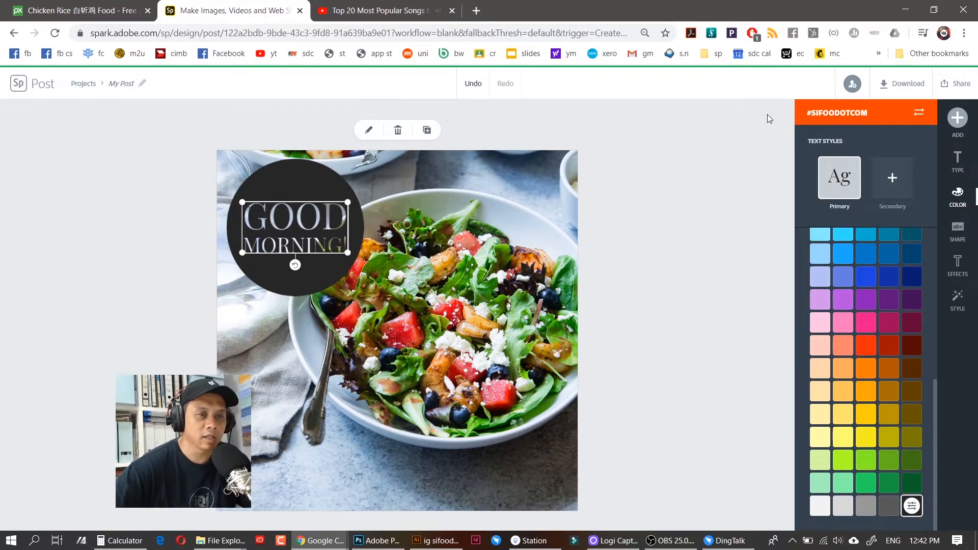
Browse the font families for the GOOD MORNING! text and keep it in Playfair
click(958, 164)
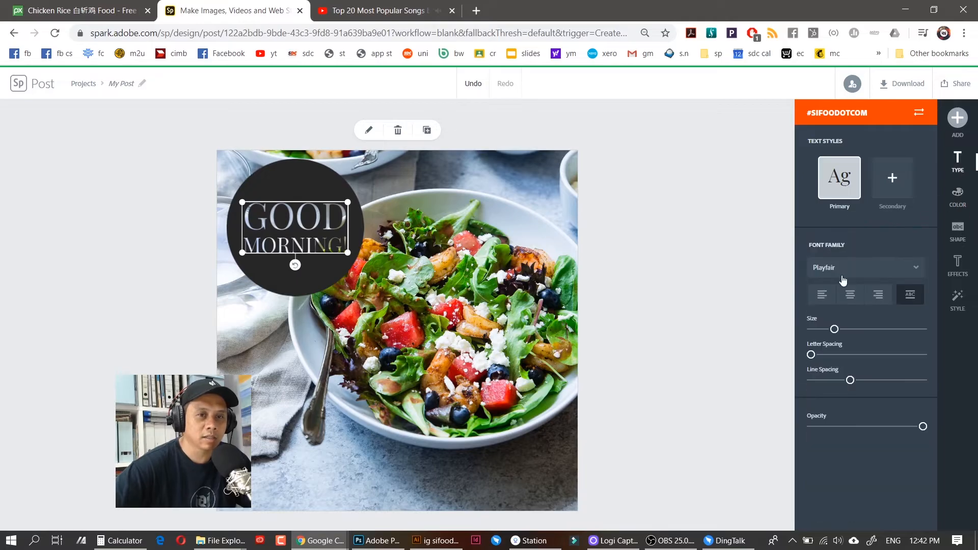
click(918, 271)
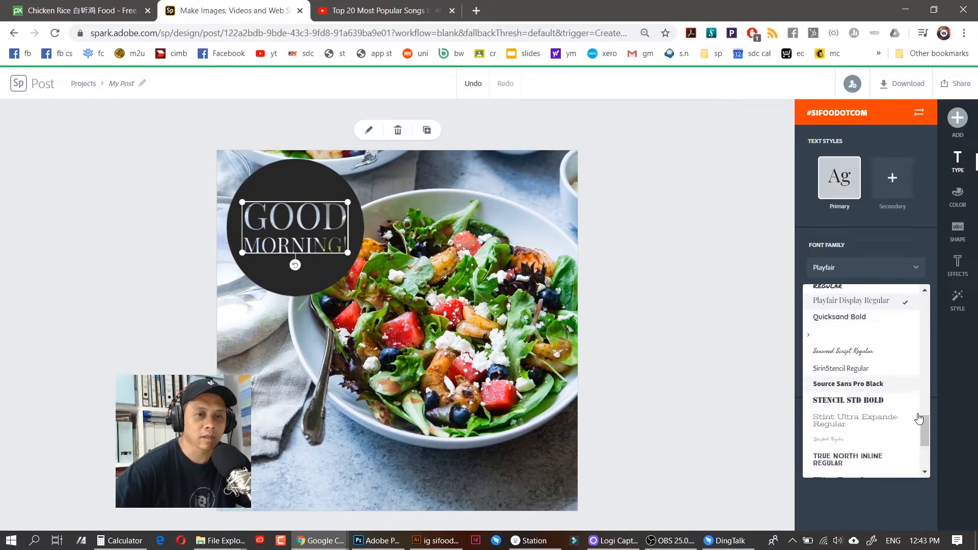
drag(926, 430, 926, 458)
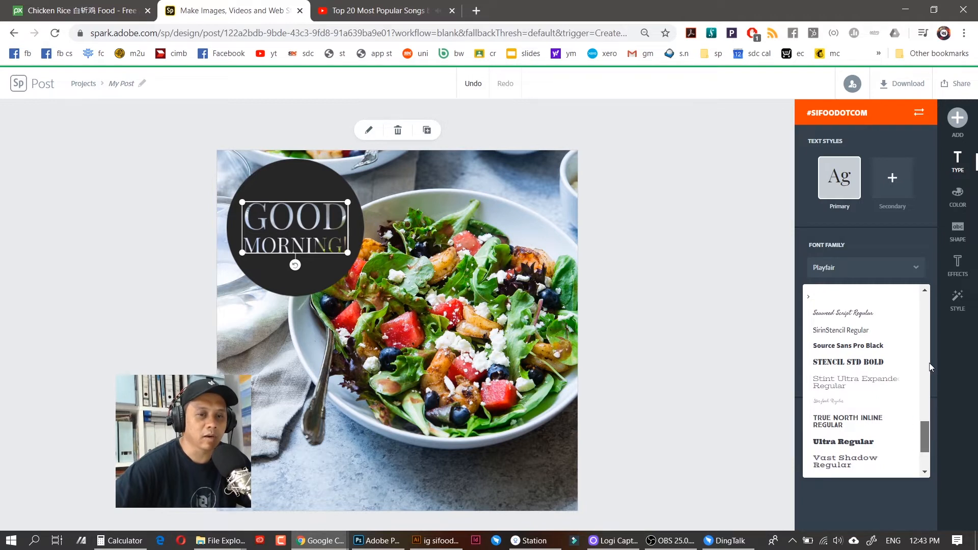
scroll(922, 308, up, 2)
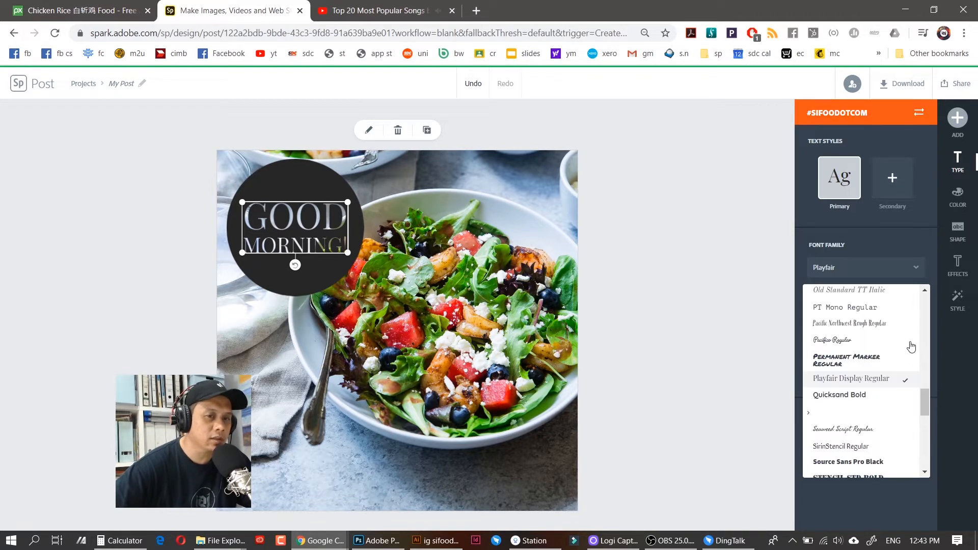
scroll(911, 347, down, 1)
scroll(925, 397, down, 2)
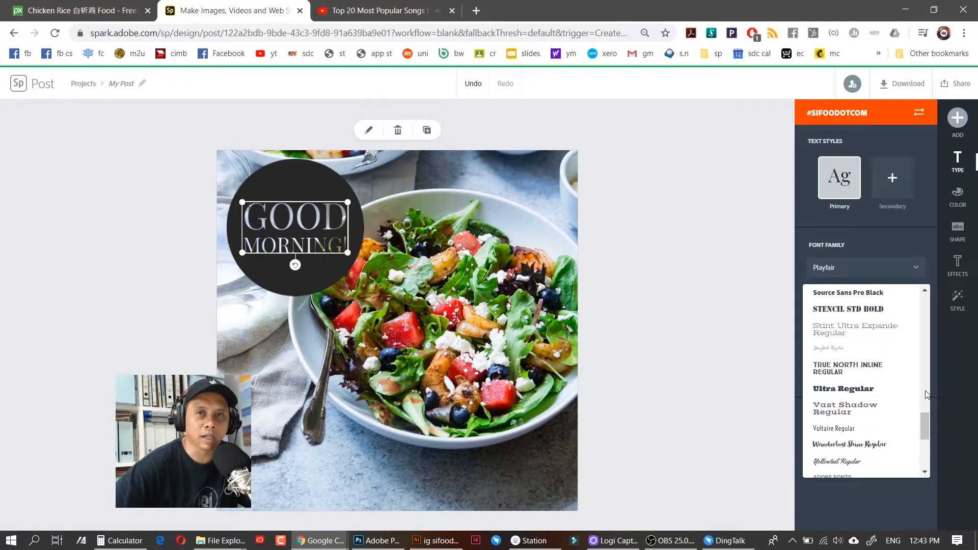
click(897, 239)
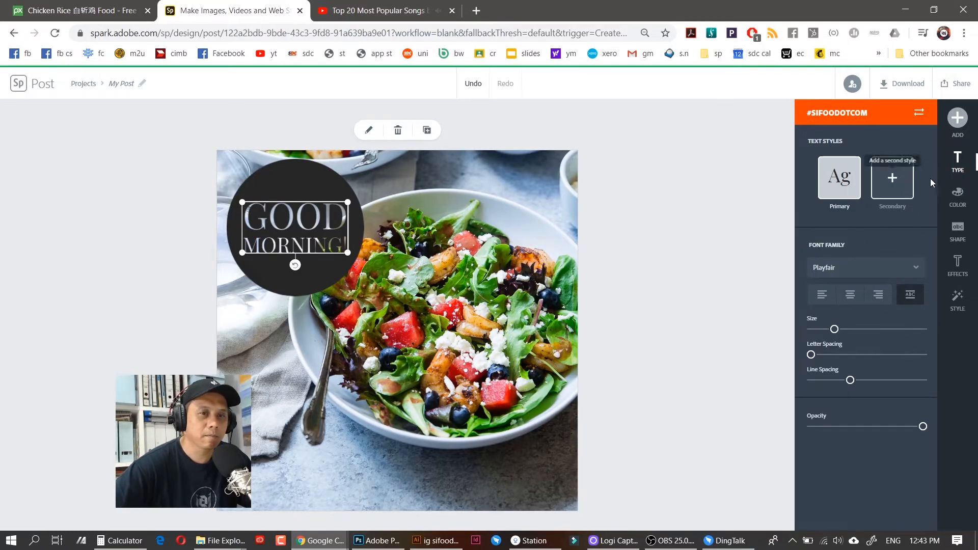
Try diamond, rectangle and banner backing shapes, then finish GOOD MORNING! on the filled circle
click(959, 233)
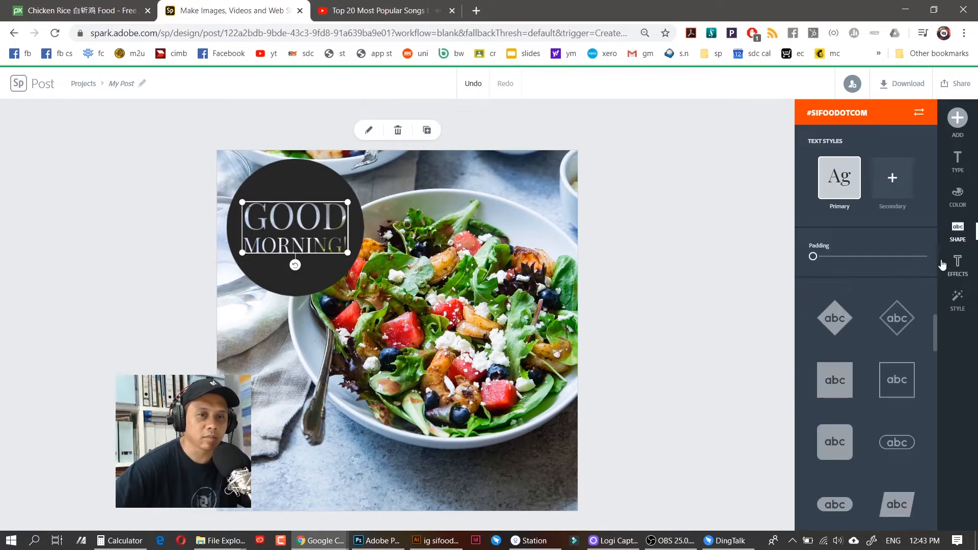
click(834, 320)
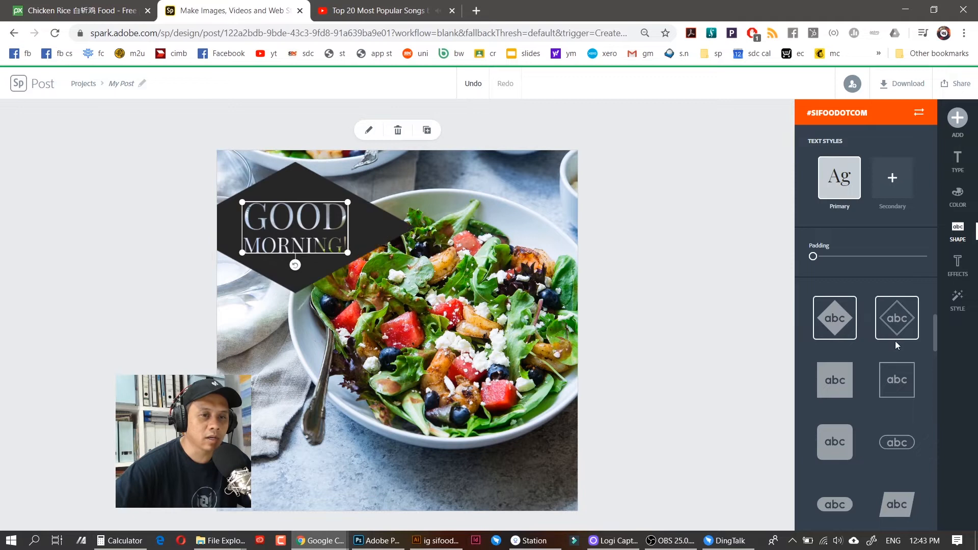
click(835, 384)
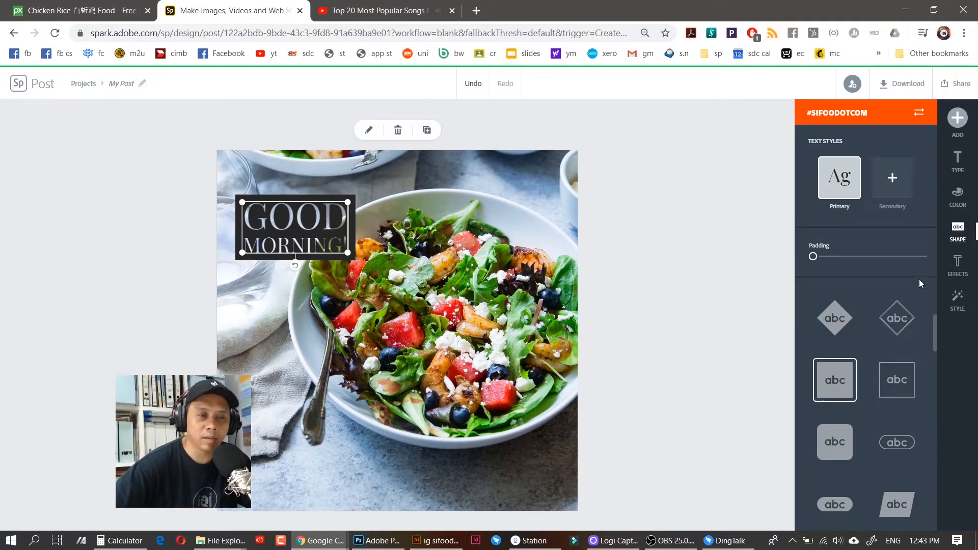
drag(935, 326, 934, 423)
click(897, 308)
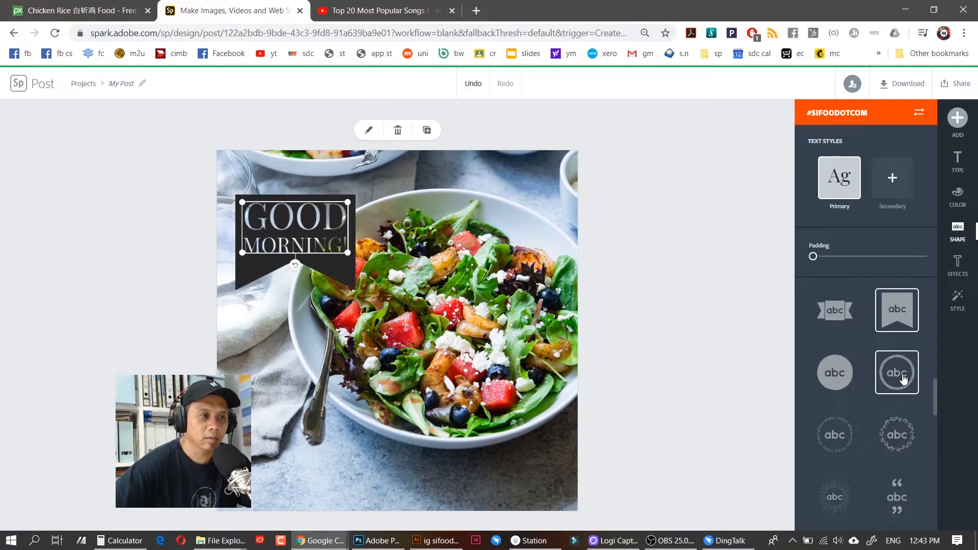
click(835, 372)
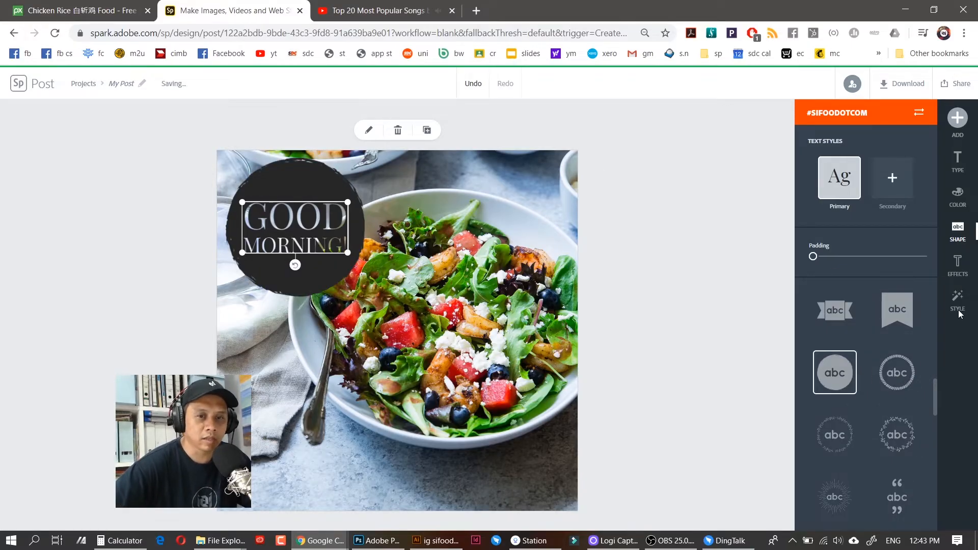
click(730, 243)
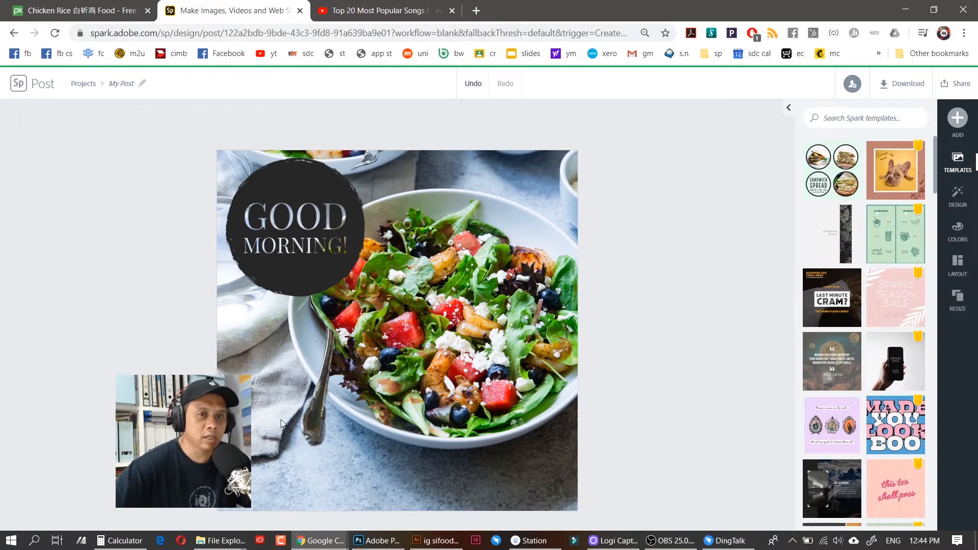
Add the OCT 12 text template to the post
click(957, 118)
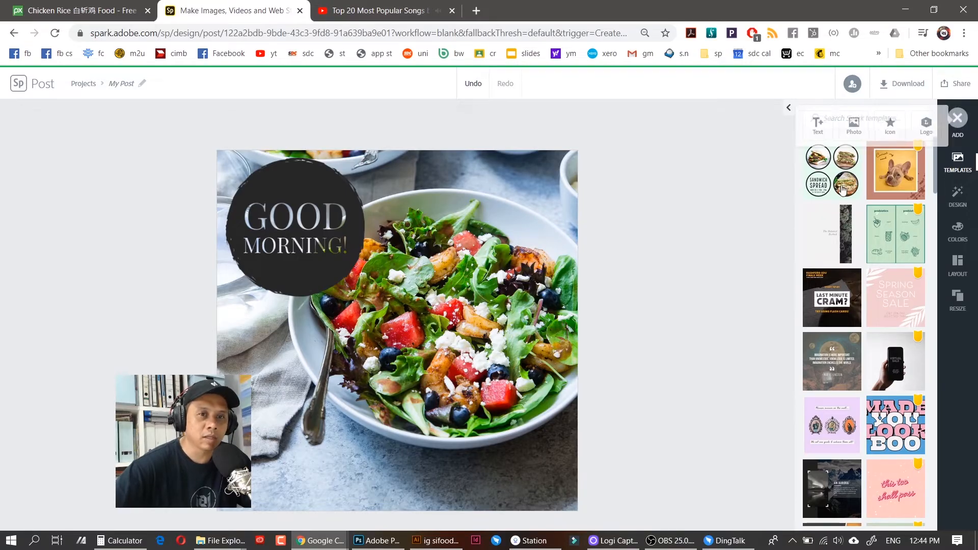
click(813, 134)
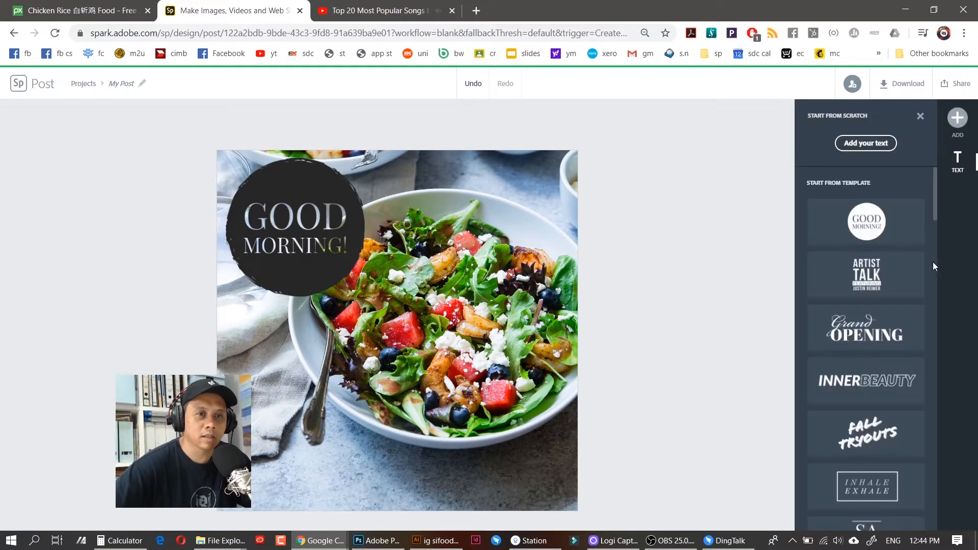
drag(934, 210, 933, 271)
click(846, 317)
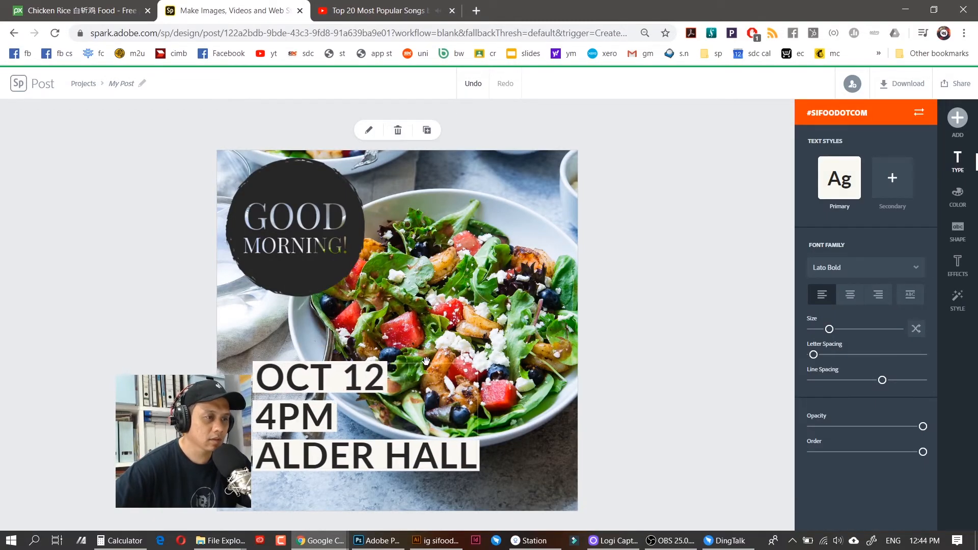
Replace its text with 'PROMOSI' and 'ORDER & DELIVERY' on separate lines, starting a third line
double_click(370, 392)
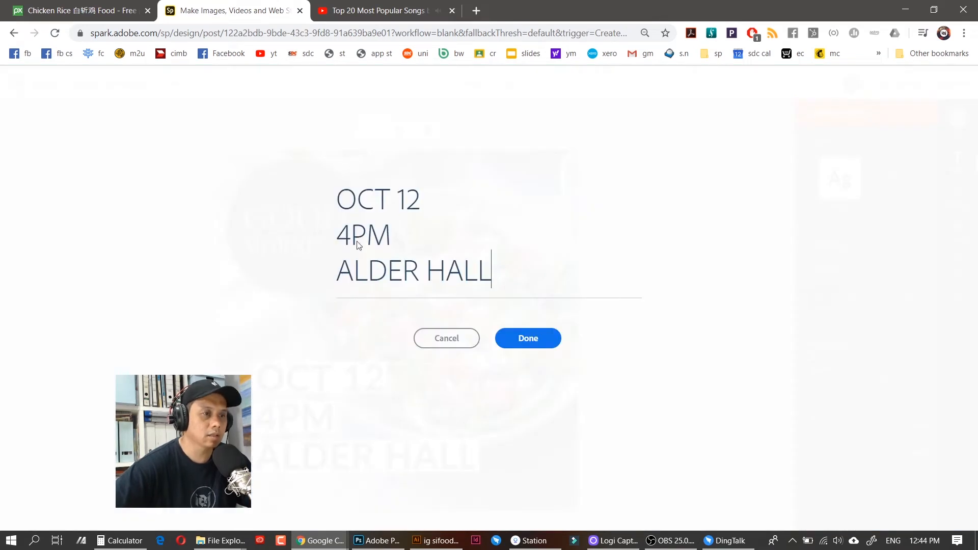
key(ctrl+a)
text(PROMOSI)
key(Return)
text(ORDER & DELIVERY)
key(Return)
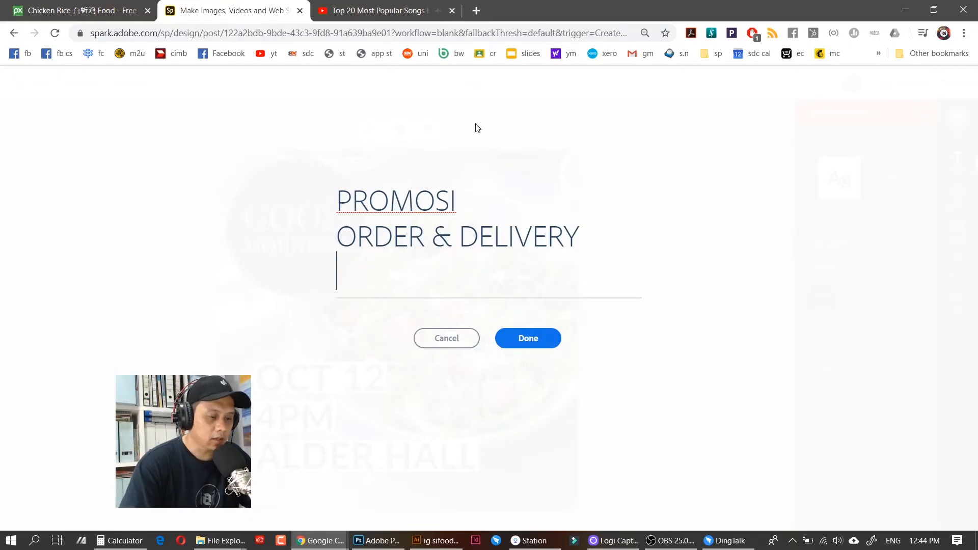
Add the third line 'ARA DAMANSARA', then narrow and shrink the text box toward the upper left
text(ARA DAMANSARA)
click(536, 341)
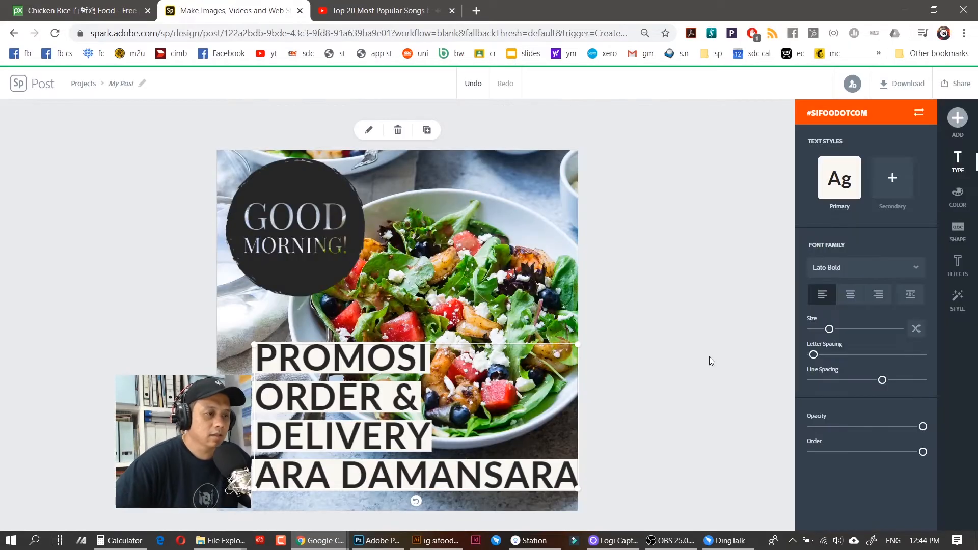
drag(577, 345, 515, 375)
drag(332, 374, 326, 364)
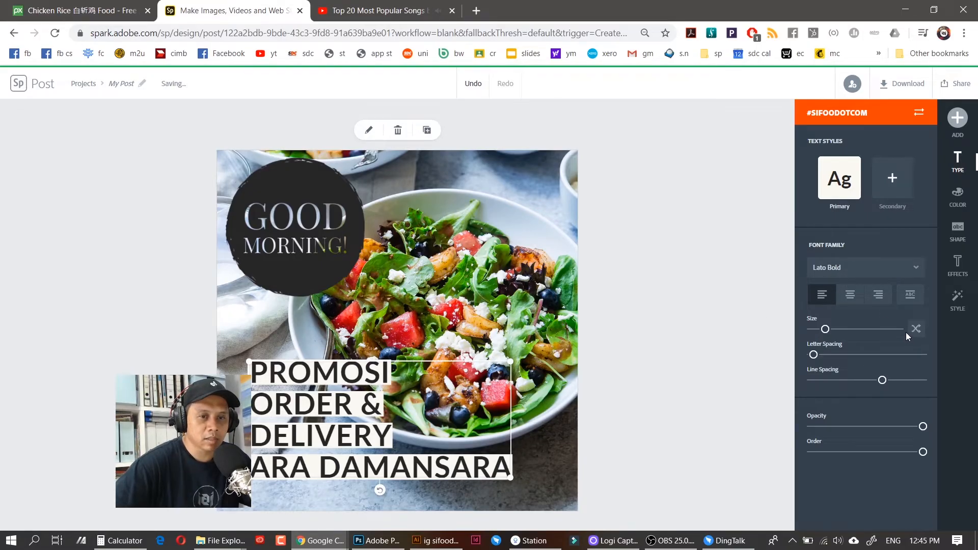
Apply Capitalize & Fit, tighten the line spacing, and move the promo block slightly up
click(911, 298)
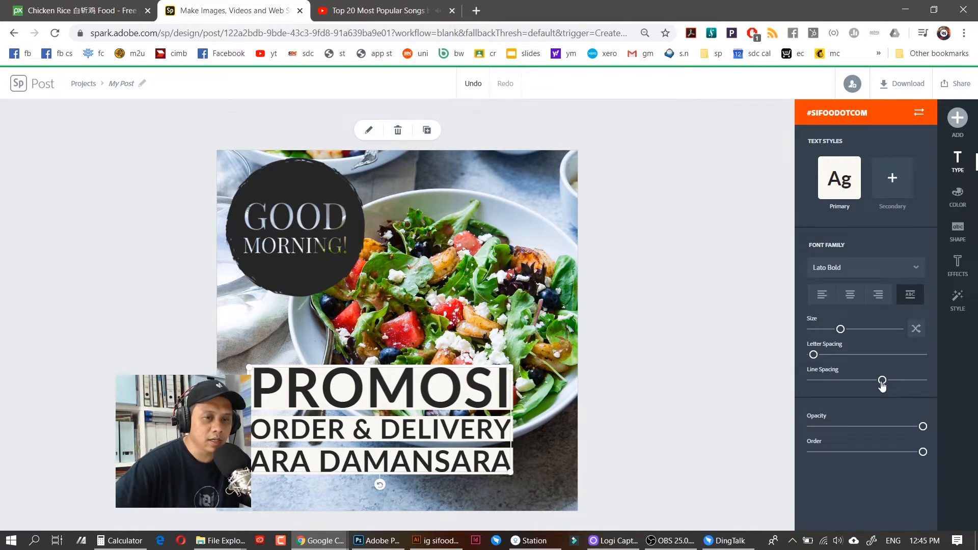
mouse_move(882, 385)
mouse_down()
mouse_move(795, 382)
mouse_move(903, 383)
mouse_move(863, 383)
mouse_up()
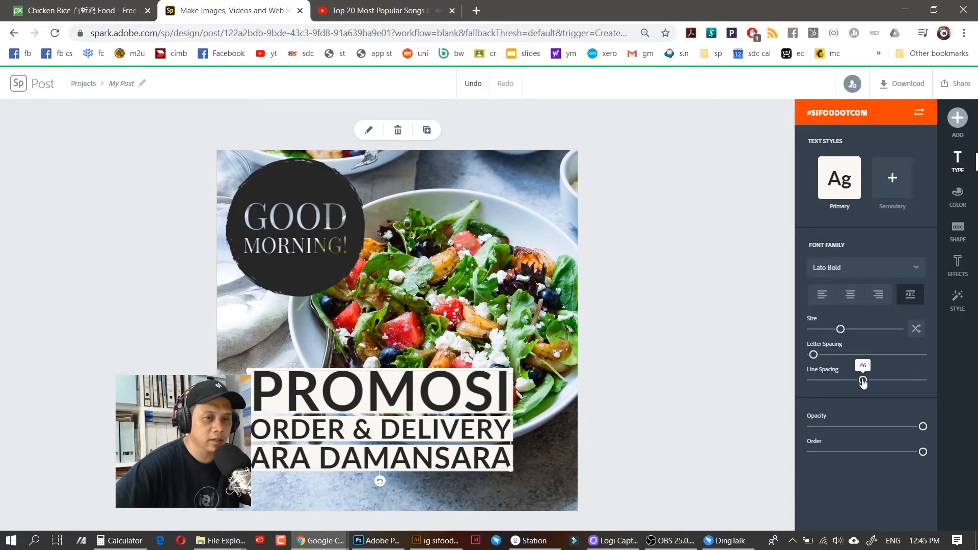
drag(406, 388, 407, 377)
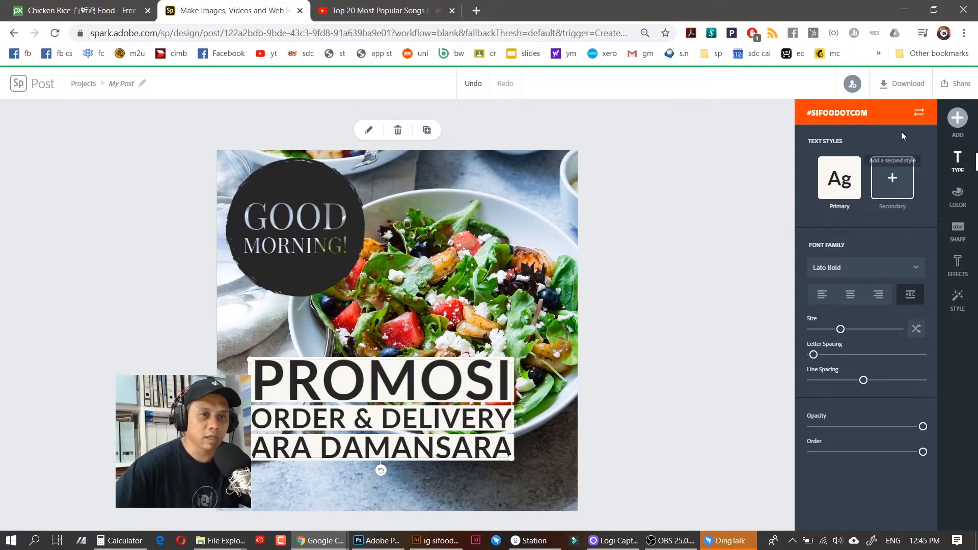
Bring up the Add text options and browse the text templates
click(956, 121)
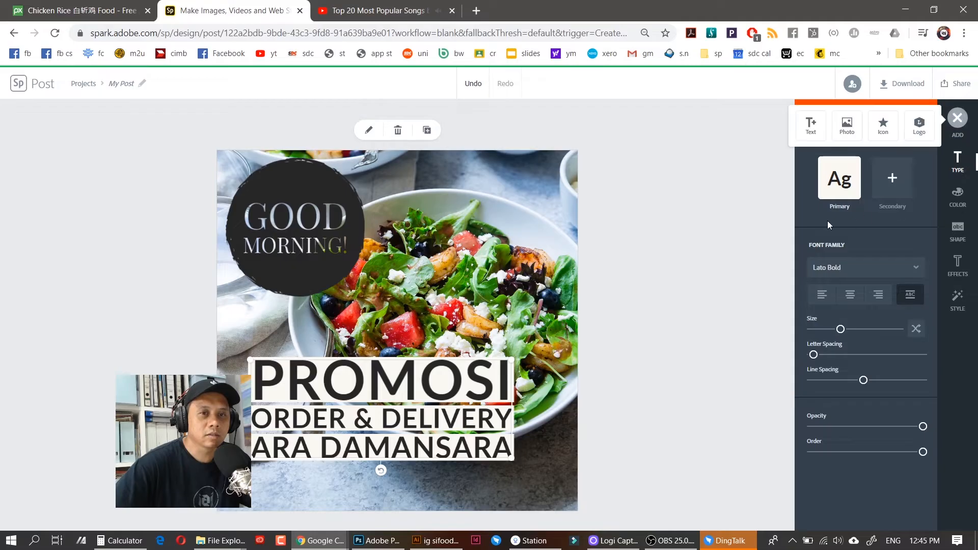
click(810, 126)
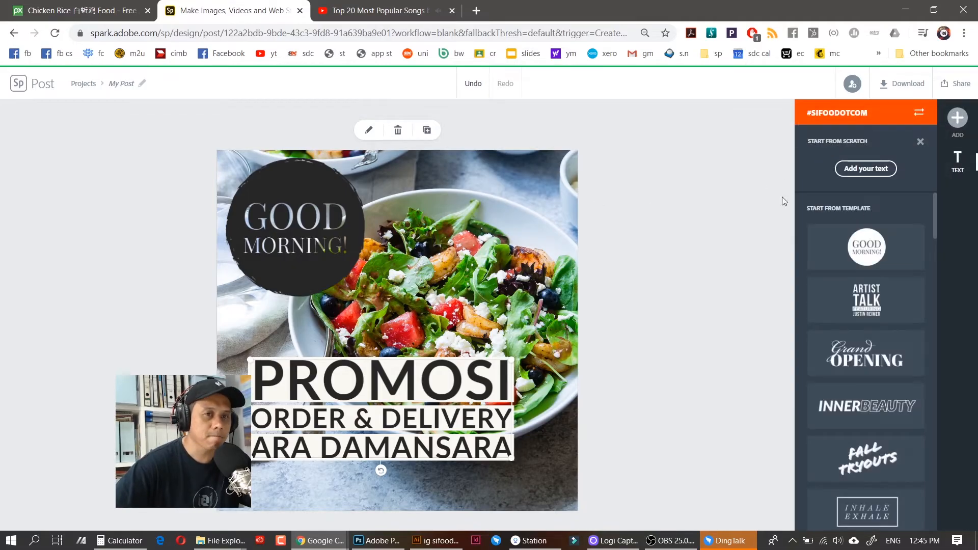
drag(935, 240, 943, 361)
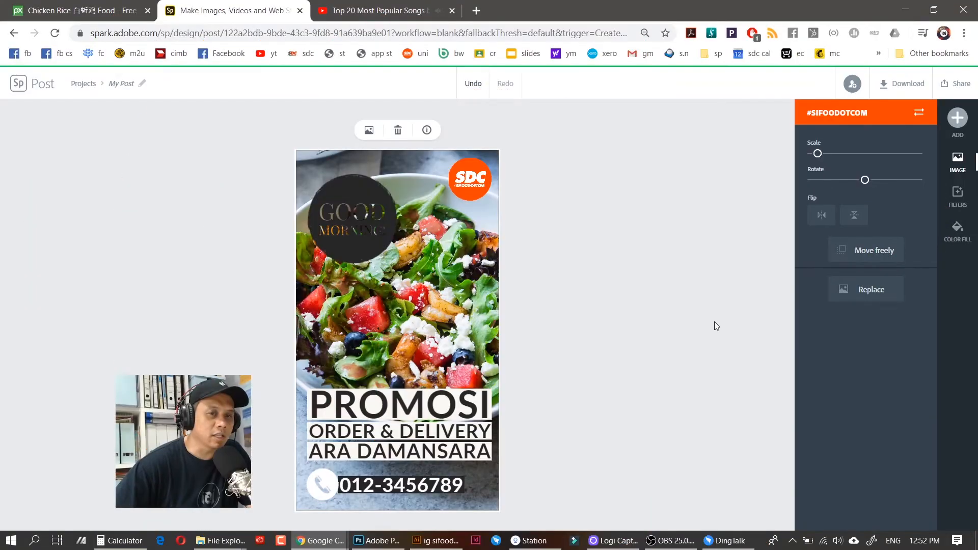
Resize the post to the Facebook layout, then to the landscape YouTube thumbnail size
click(725, 273)
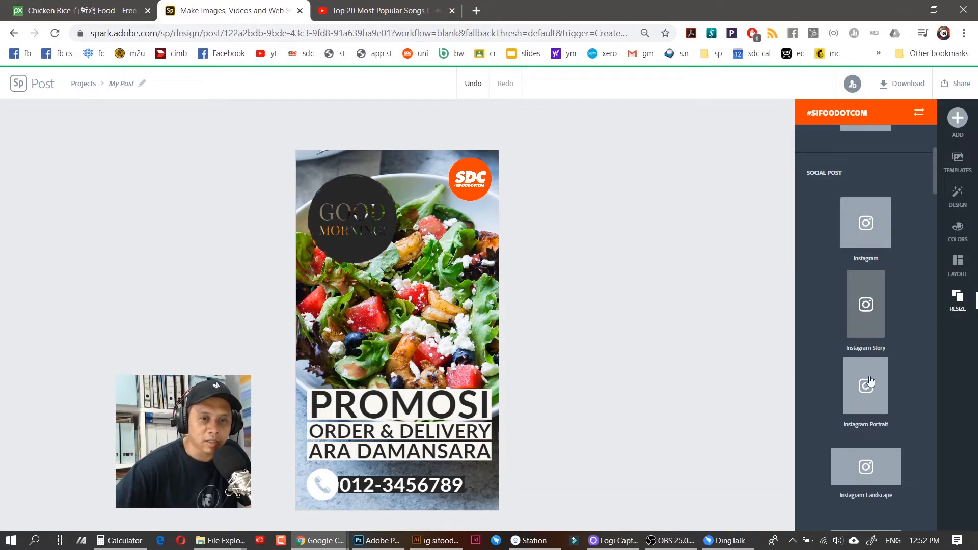
drag(934, 177, 936, 207)
click(867, 305)
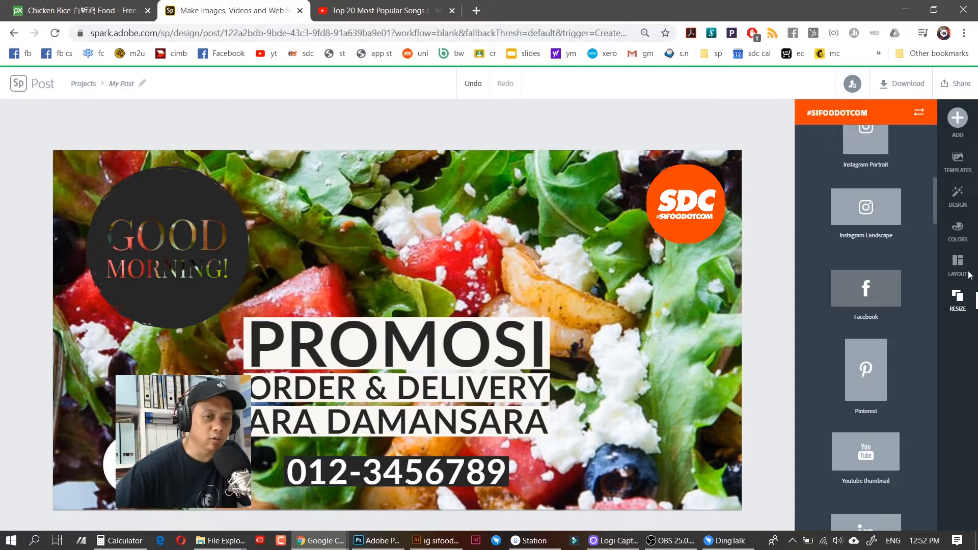
drag(933, 222, 934, 238)
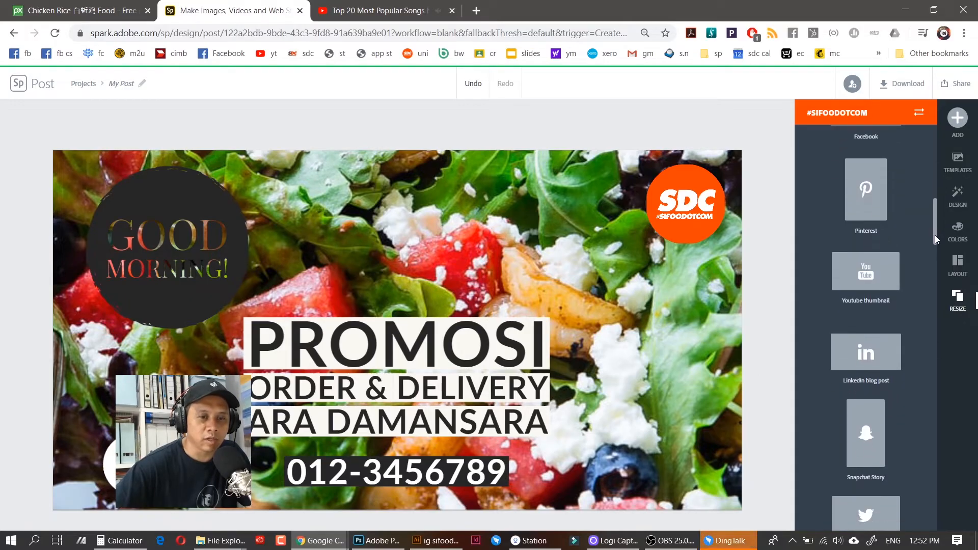
click(864, 272)
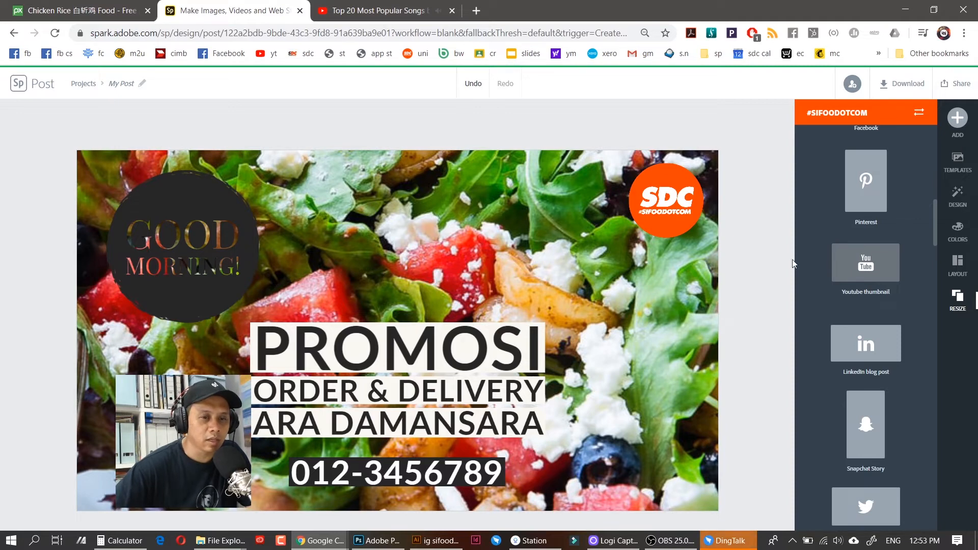
drag(934, 233, 926, 291)
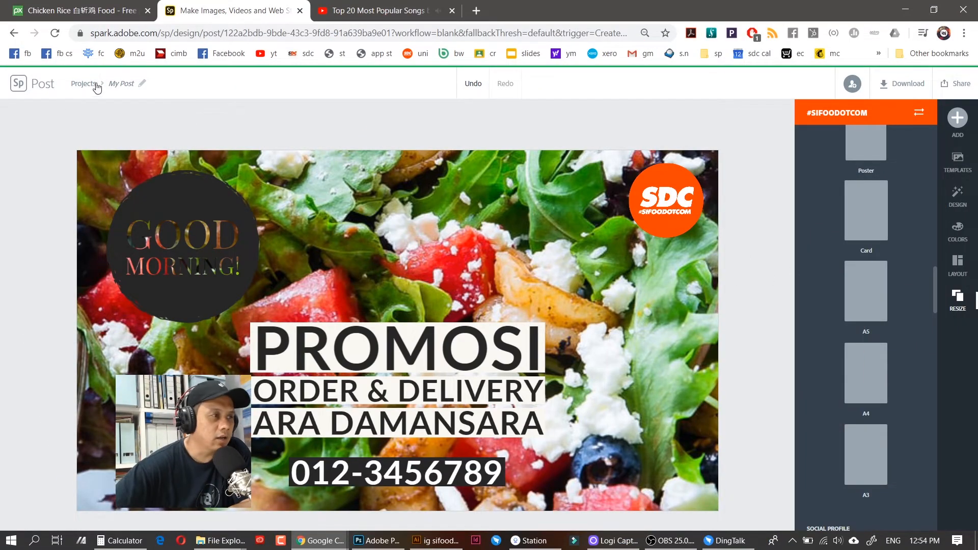
From the projects list, view all project types and start one from the Blog Graphic template
click(82, 88)
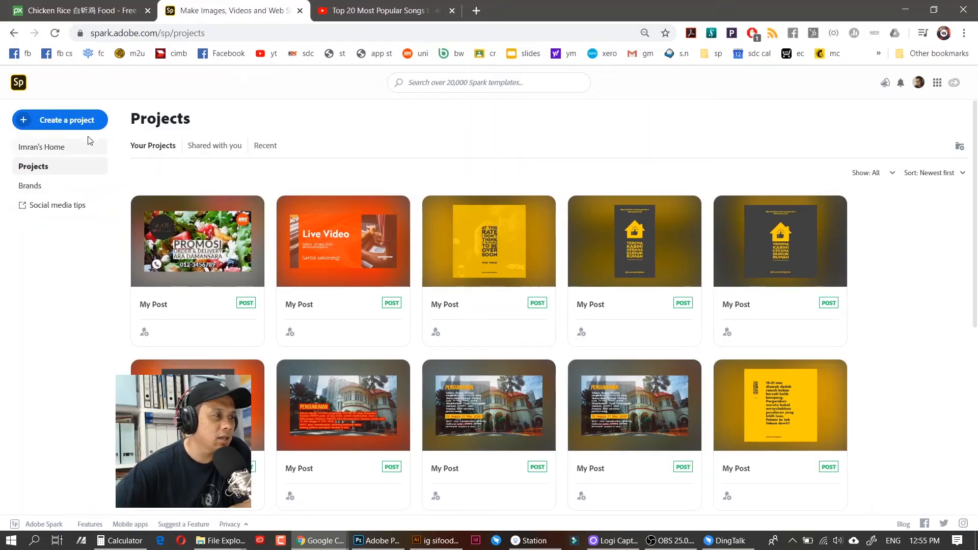
click(86, 123)
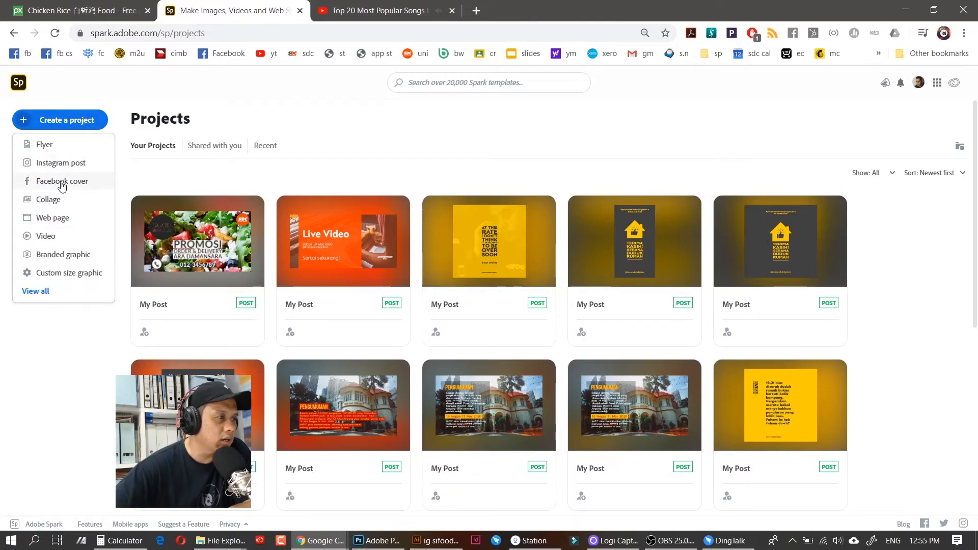
click(39, 290)
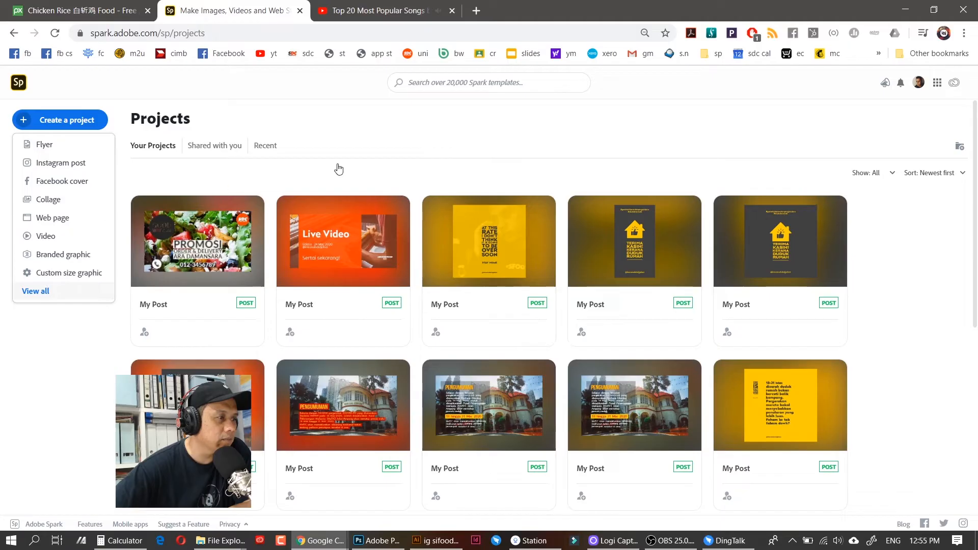
click(581, 444)
scroll(973, 204, down, 2)
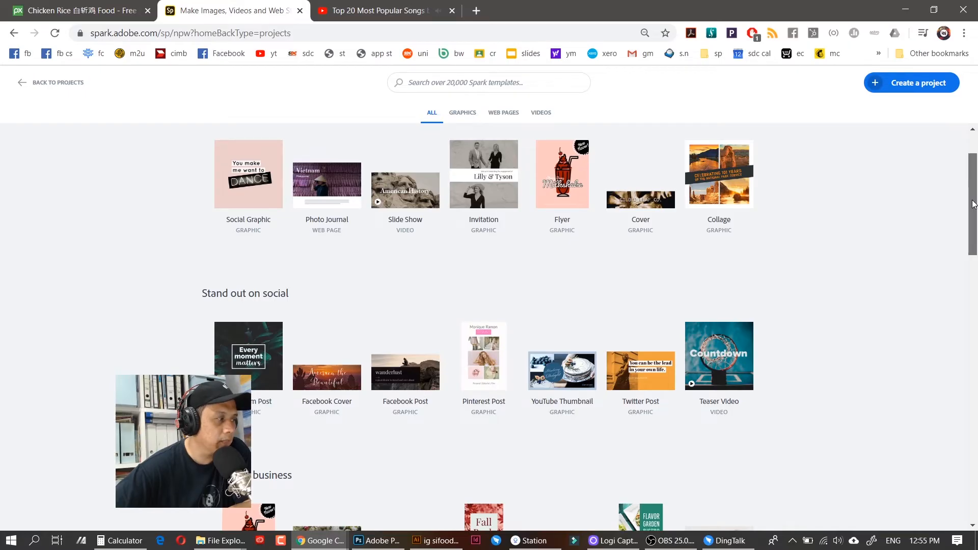
drag(973, 204, 973, 385)
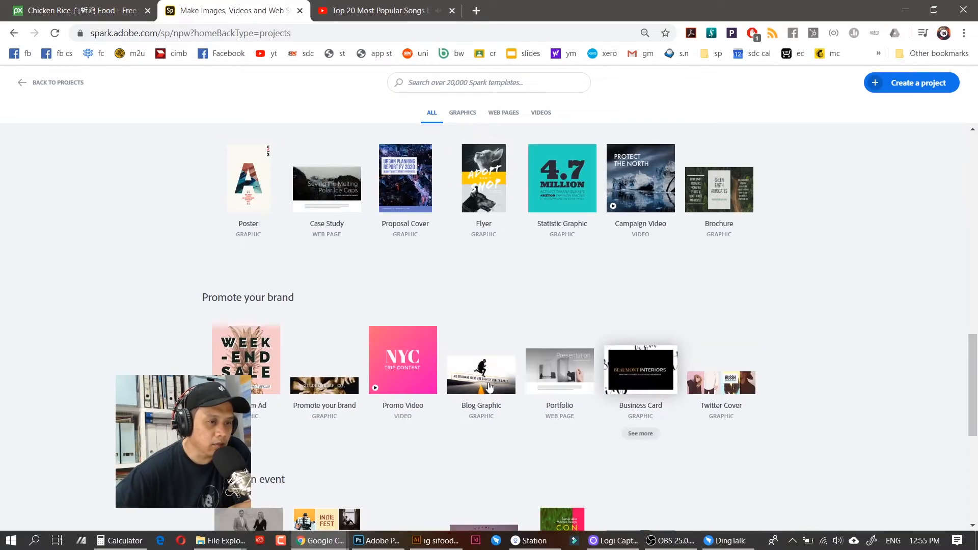
click(485, 368)
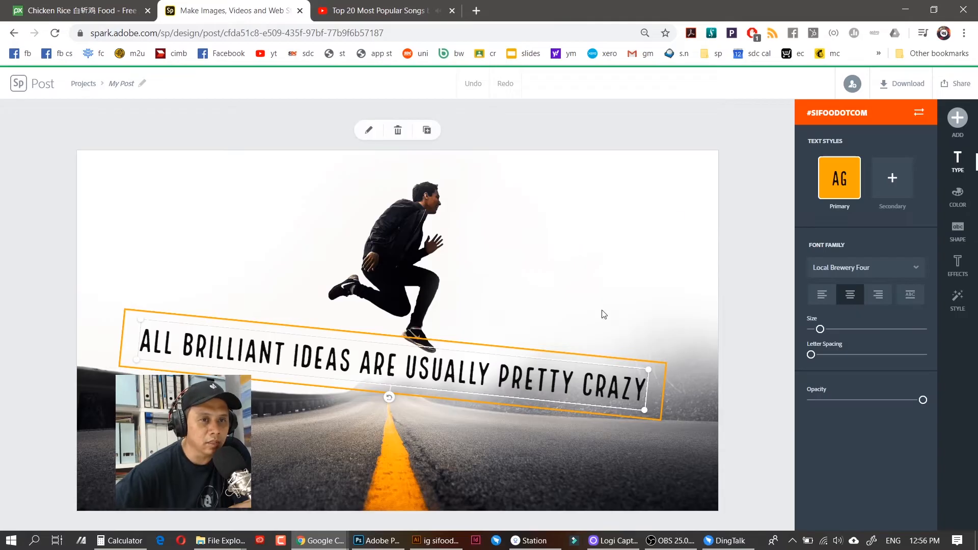
Replace the background with the notebook-and-glasses desk photo from a free-photo search for 'graphic'
click(648, 279)
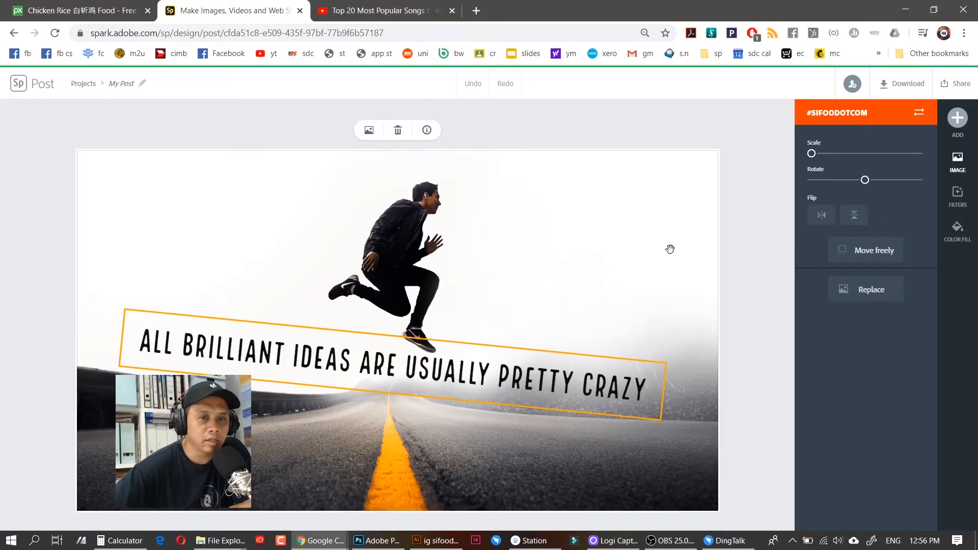
click(856, 289)
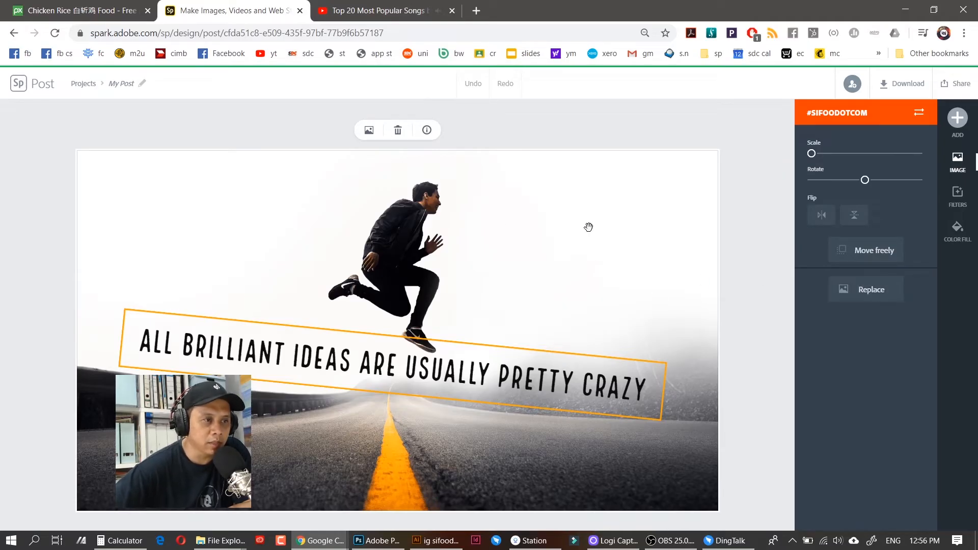
click(880, 294)
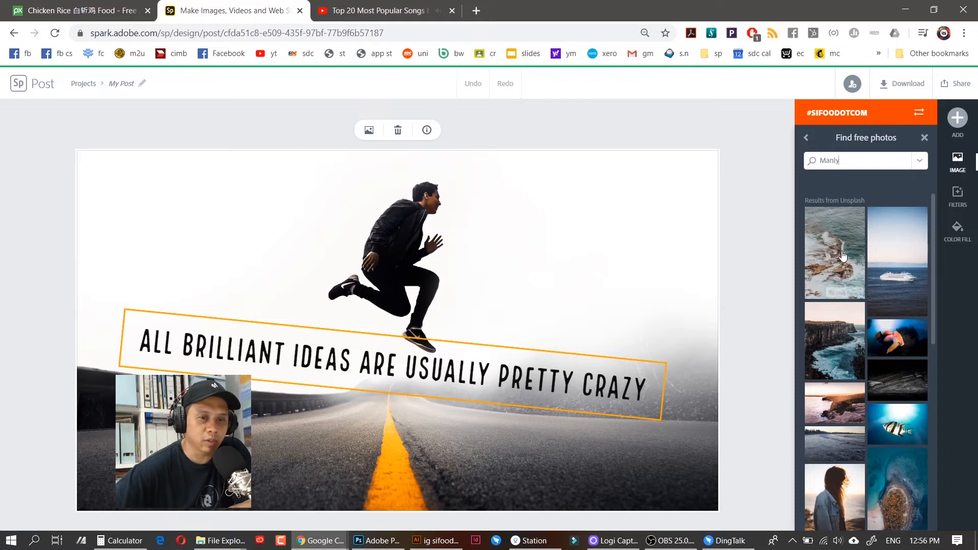
drag(865, 158, 806, 160)
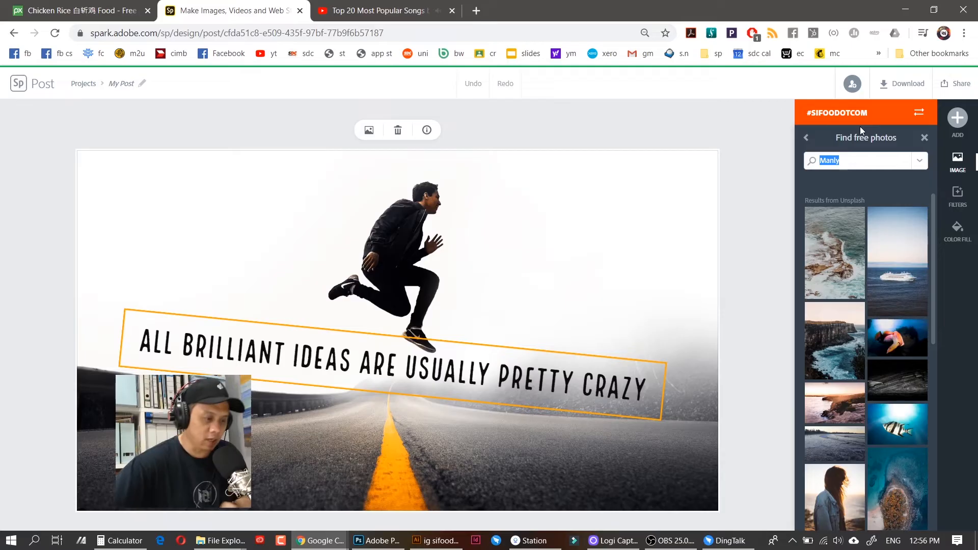
text(graphic)
key(Return)
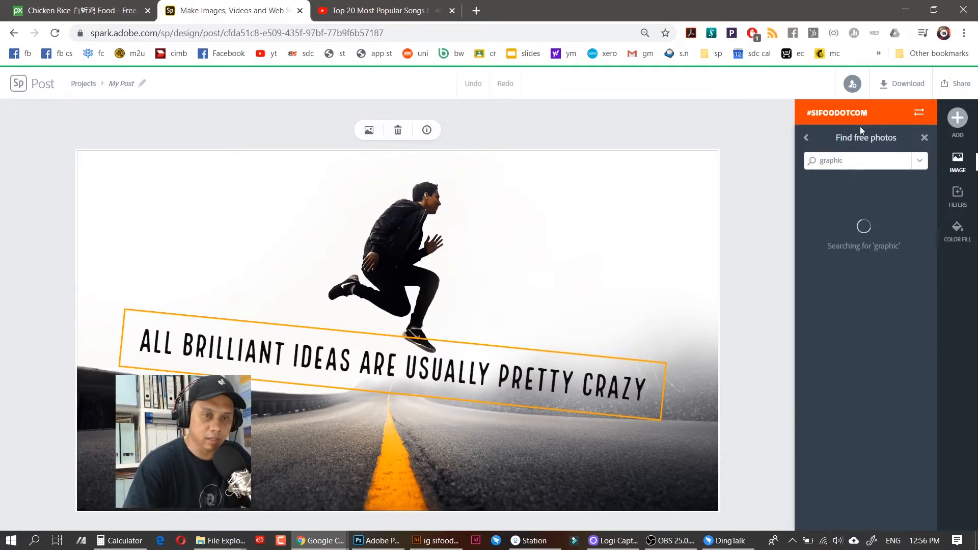
click(927, 326)
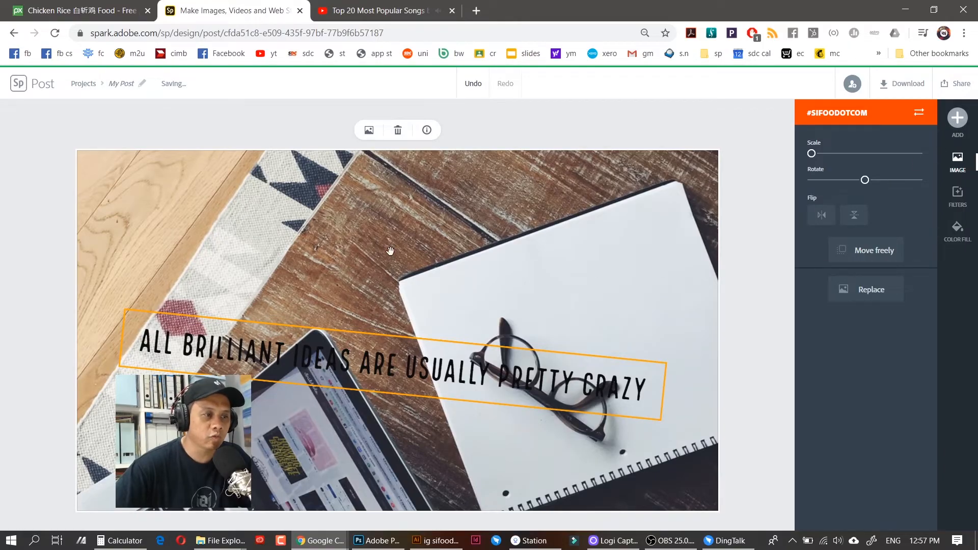
Add a free stock photo of a woman at a laptop as a collage cell
click(957, 117)
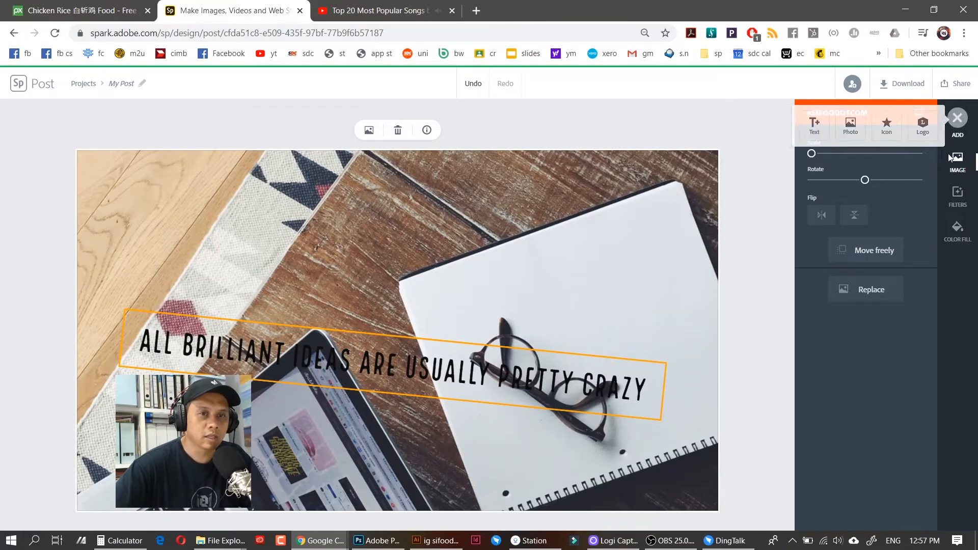
click(846, 124)
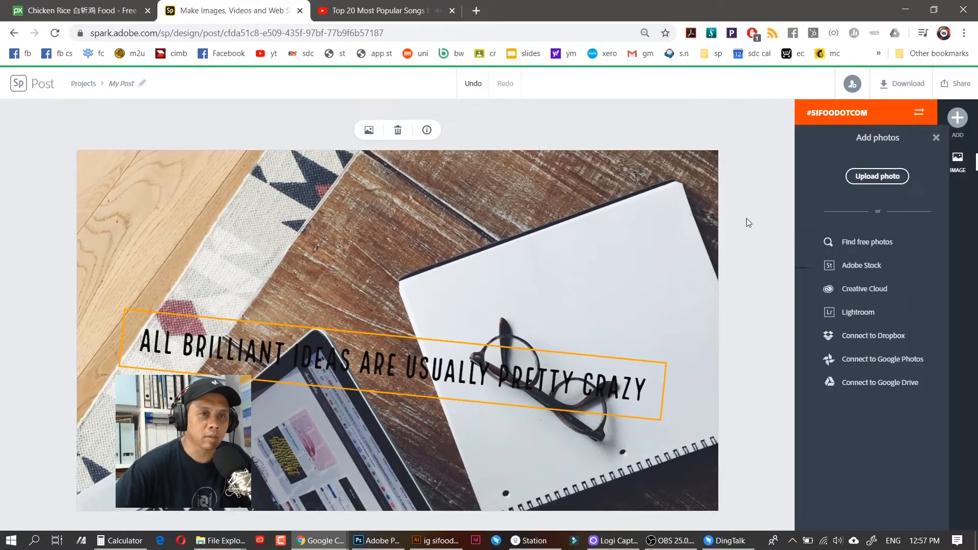
click(858, 240)
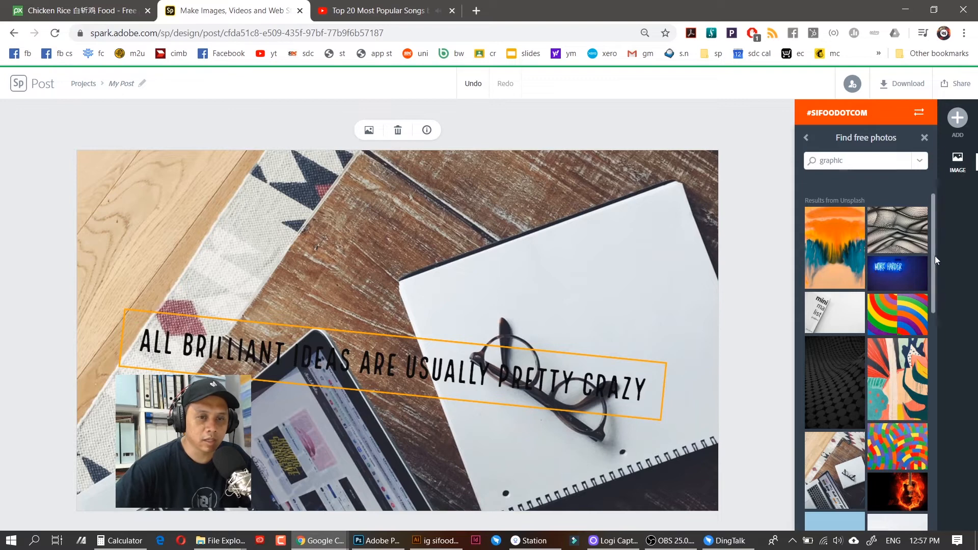
drag(934, 295, 934, 434)
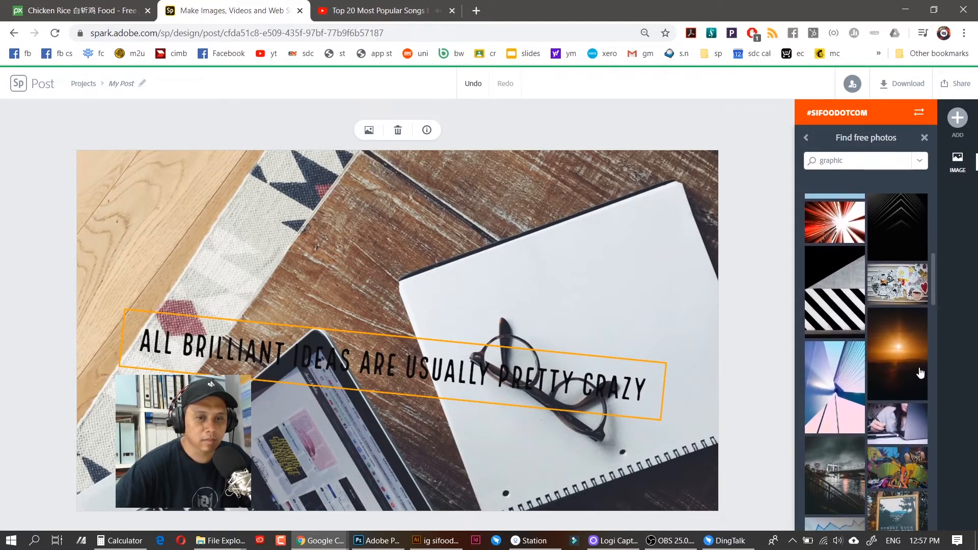
click(903, 432)
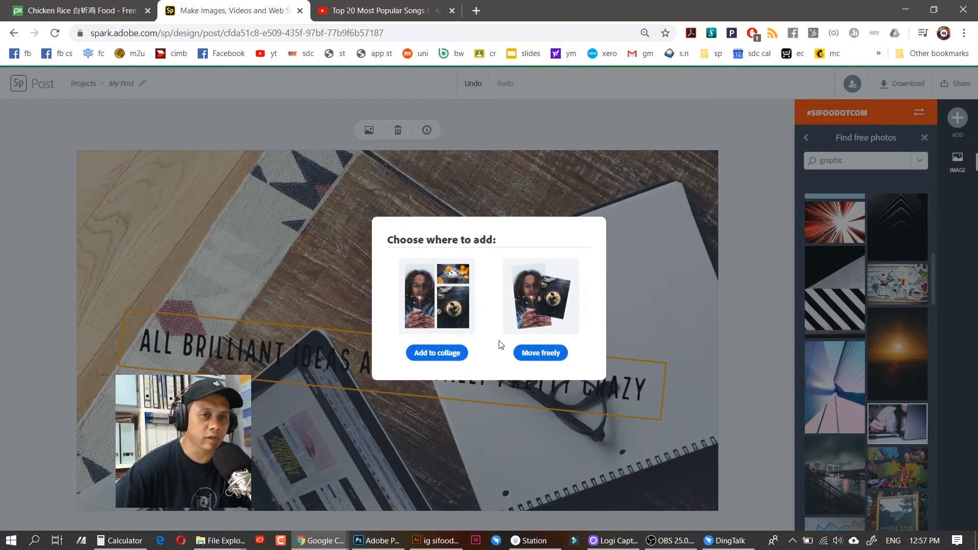
click(457, 359)
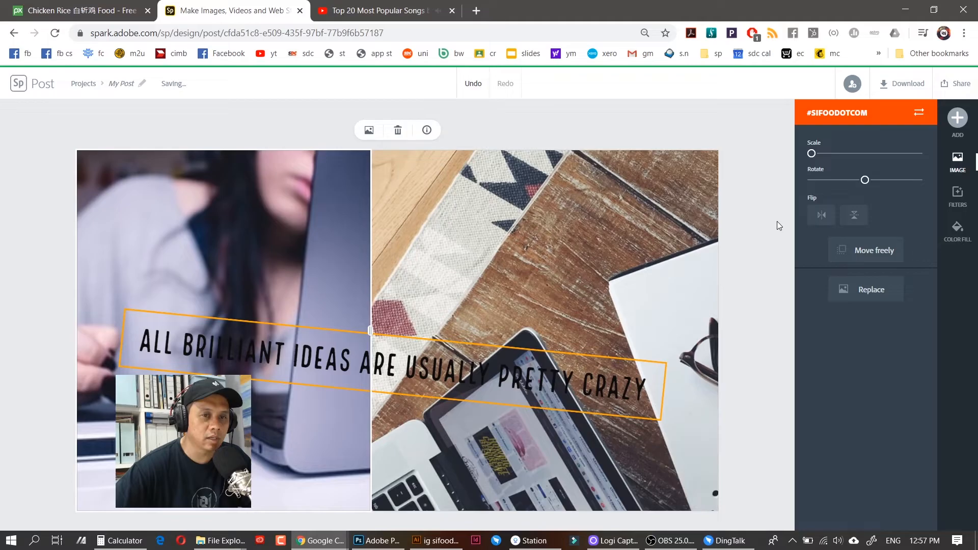
Add the colourful badges stock photo to the collage
click(956, 127)
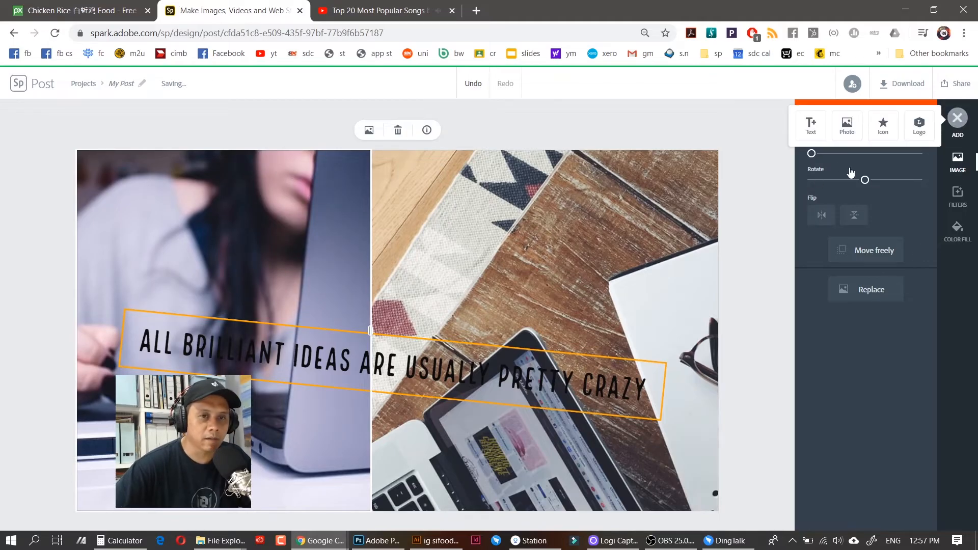
click(846, 127)
click(855, 242)
drag(932, 276, 933, 364)
click(911, 271)
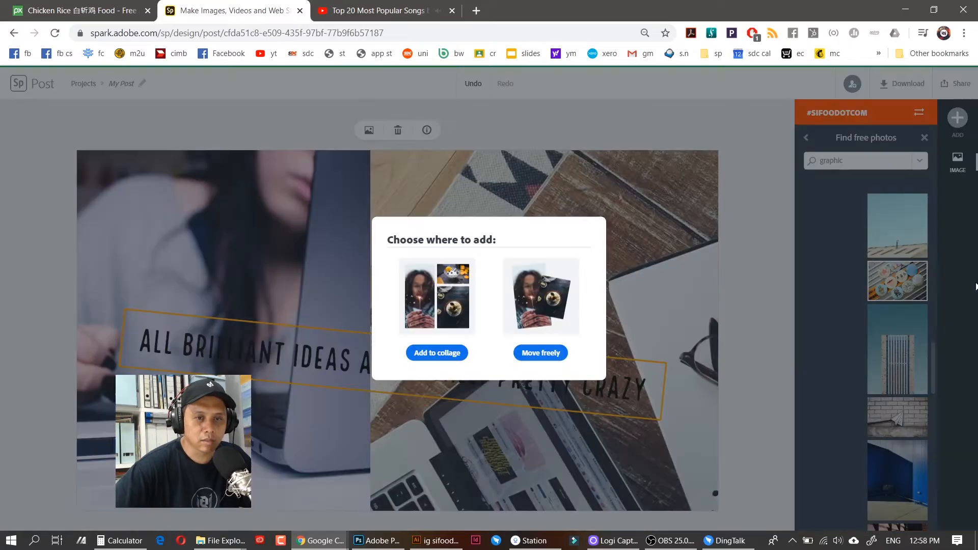
click(450, 357)
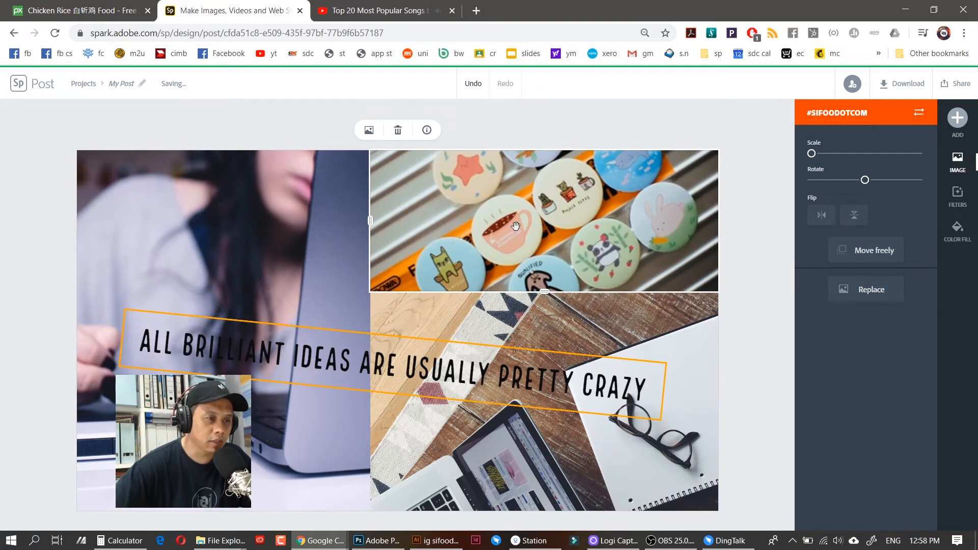
Add the Alabama Song sign stock photo to the collage
click(957, 119)
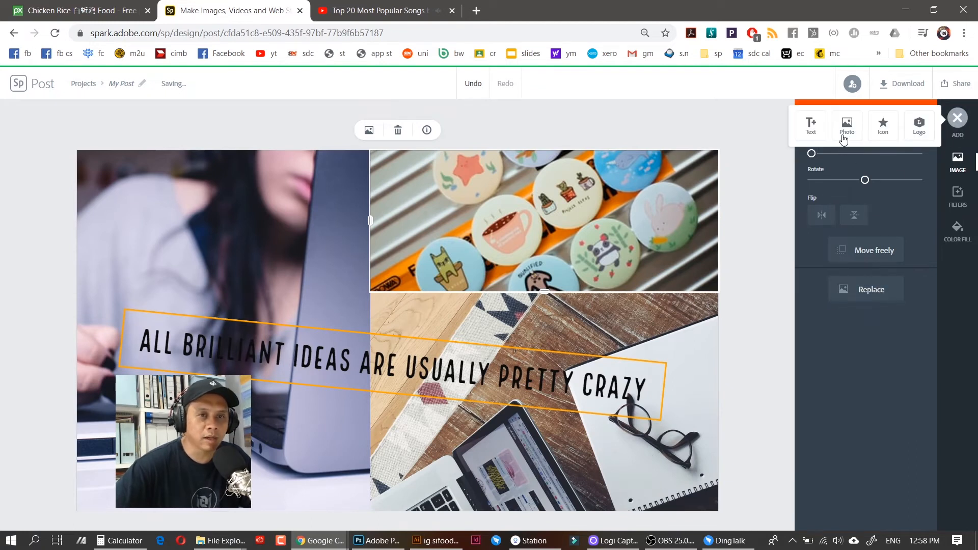
click(847, 129)
click(891, 241)
scroll(931, 369, down, 5)
click(908, 377)
click(437, 349)
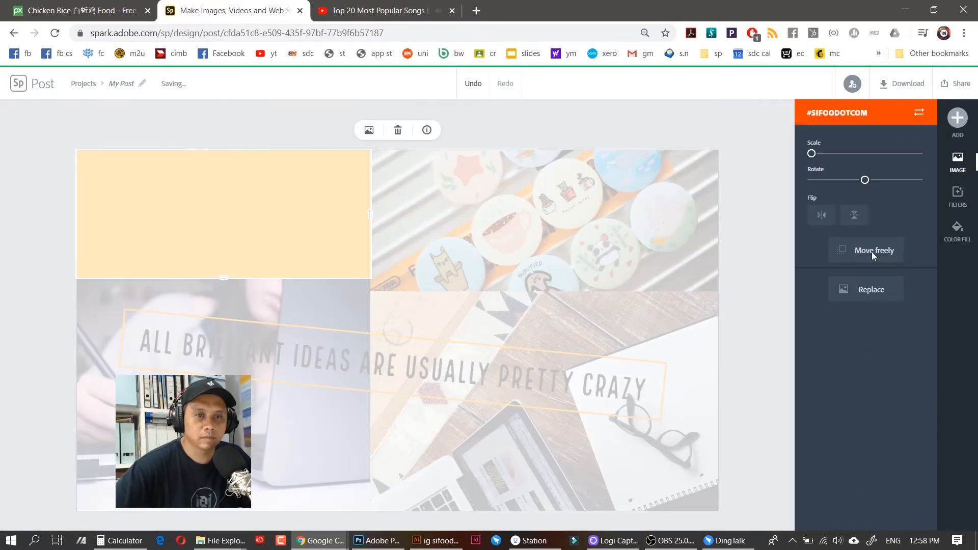
Add the roost magazine stock photo as a new collage cell
click(958, 118)
click(846, 130)
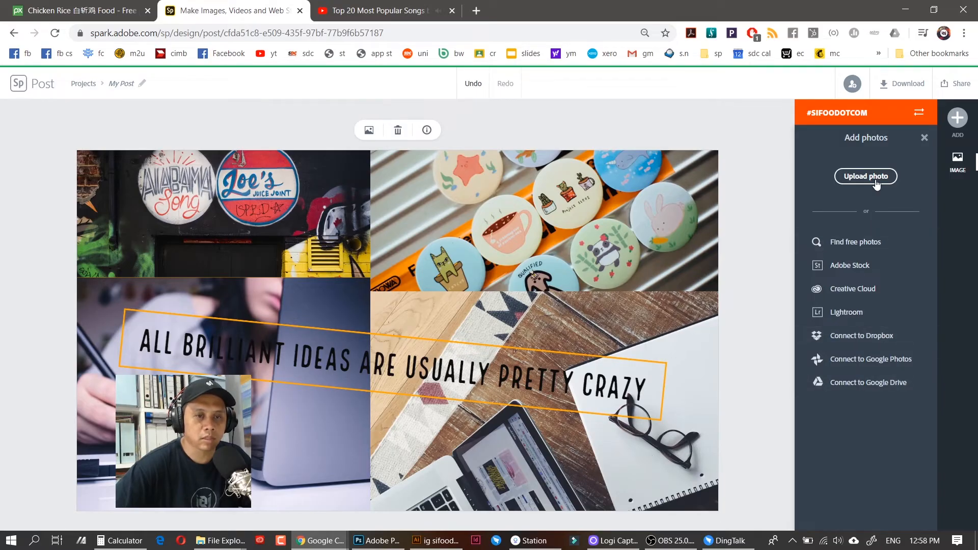
click(864, 243)
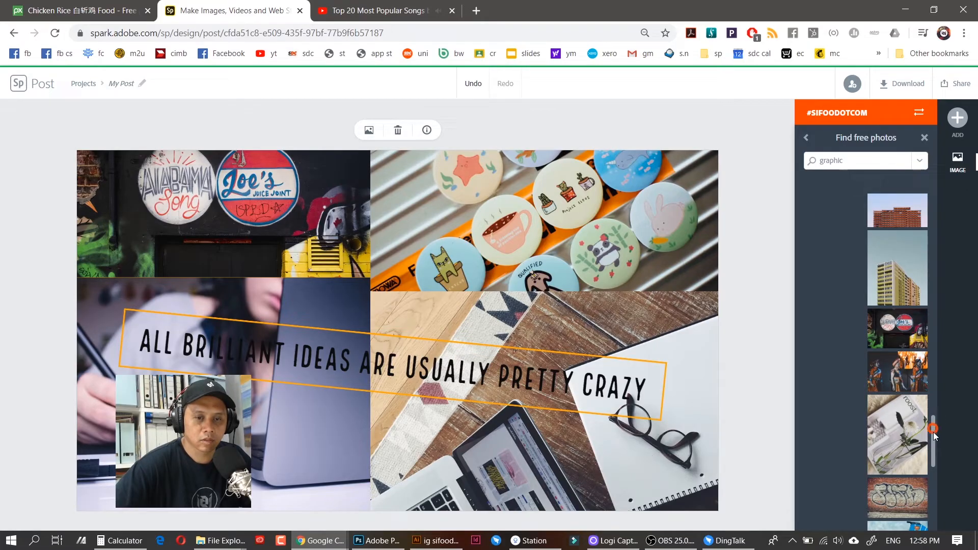
scroll(925, 441, down, 1)
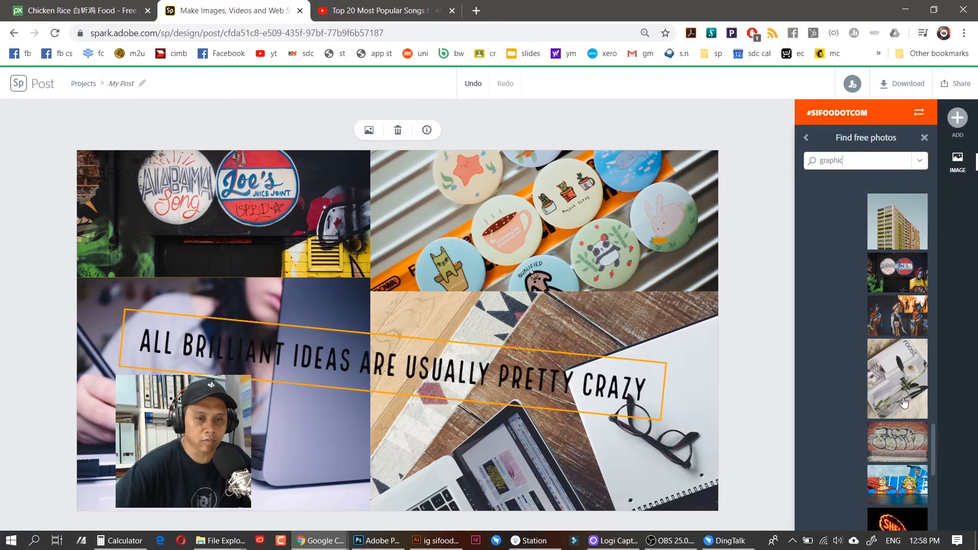
click(904, 379)
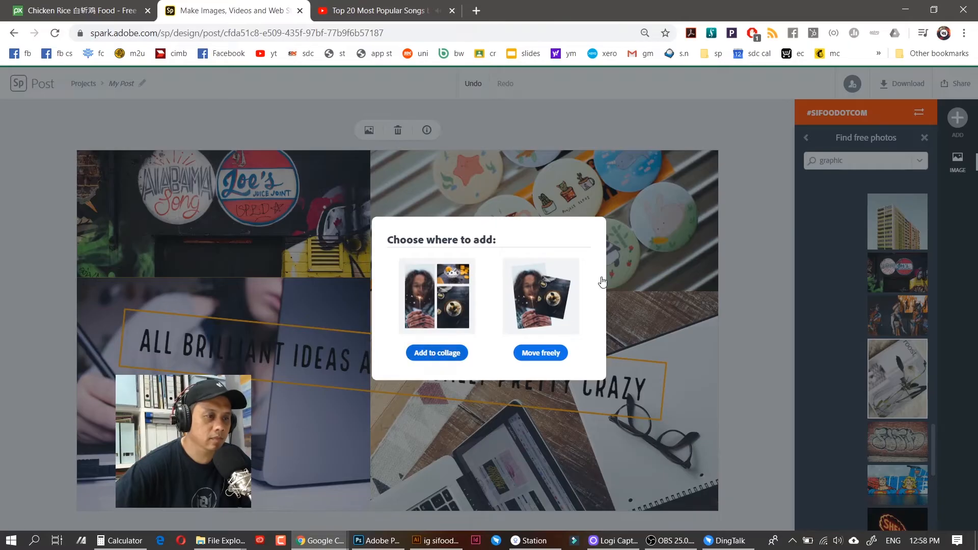
click(437, 352)
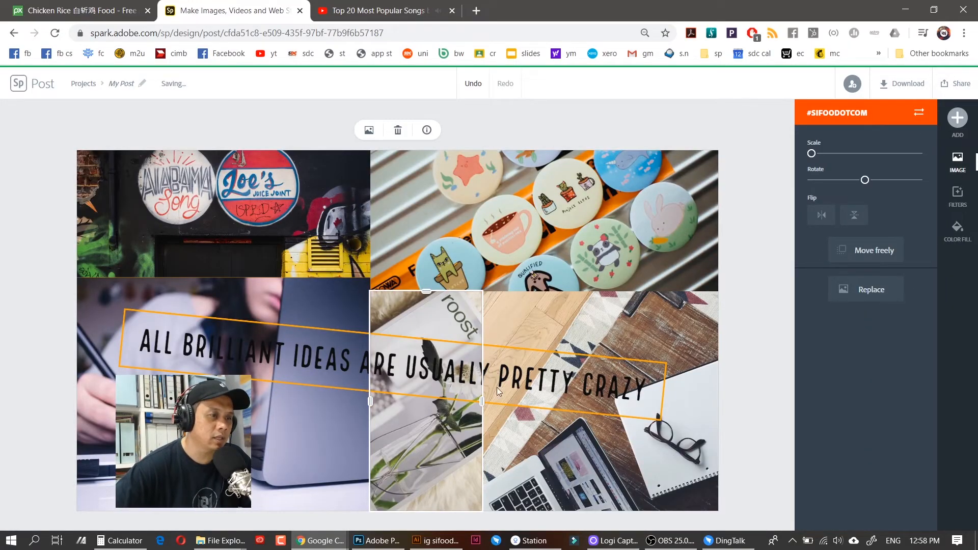
Add an orange border around the collage photos, then narrow it to a thin edge
click(753, 240)
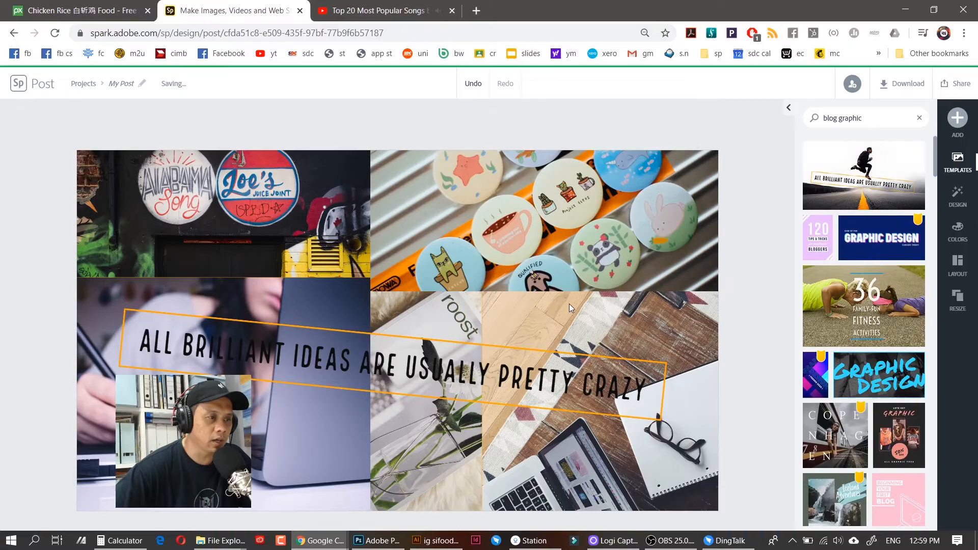
click(741, 185)
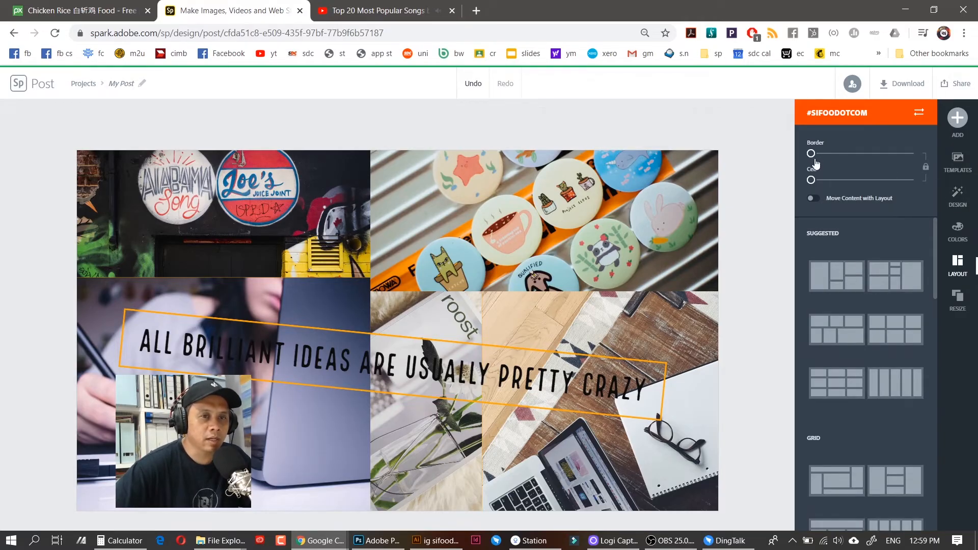
mouse_move(812, 159)
mouse_down()
mouse_move(833, 160)
mouse_move(821, 154)
mouse_up()
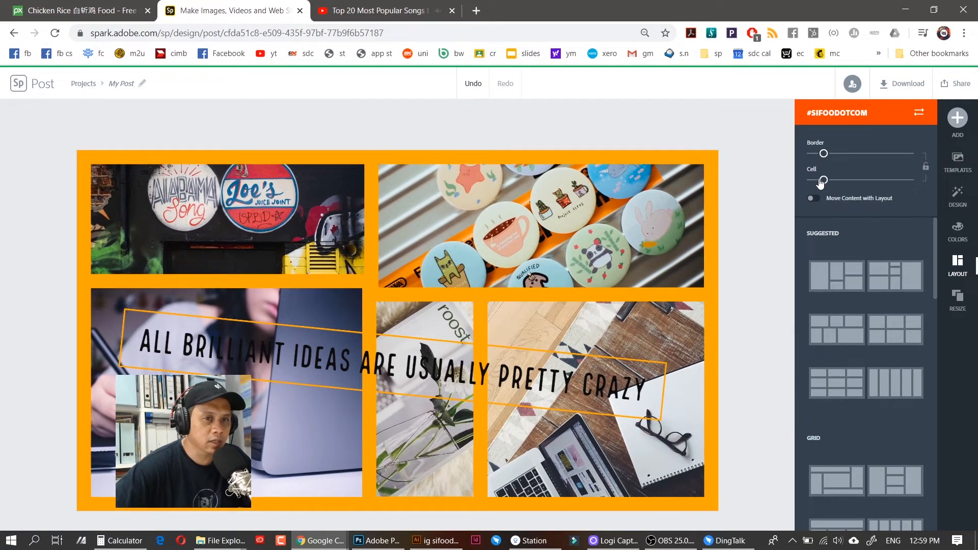
drag(823, 153, 817, 180)
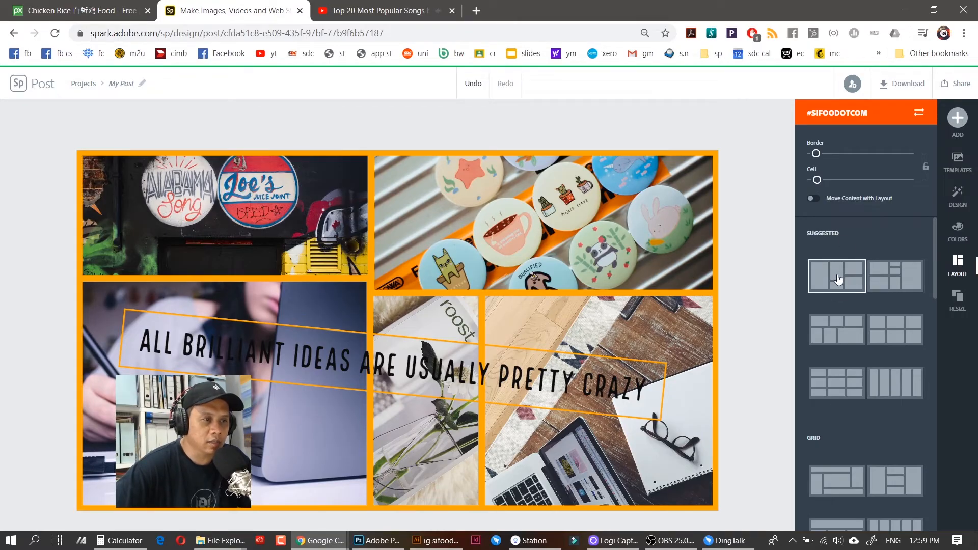
Try the suggested arrangement, shuffle the photos, and preview grid and five-column strip layouts
click(847, 291)
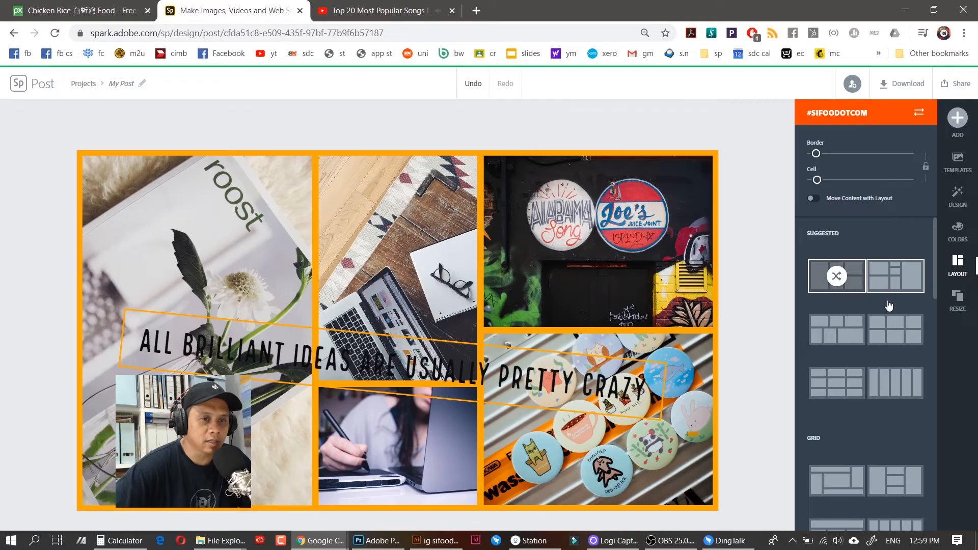
click(838, 280)
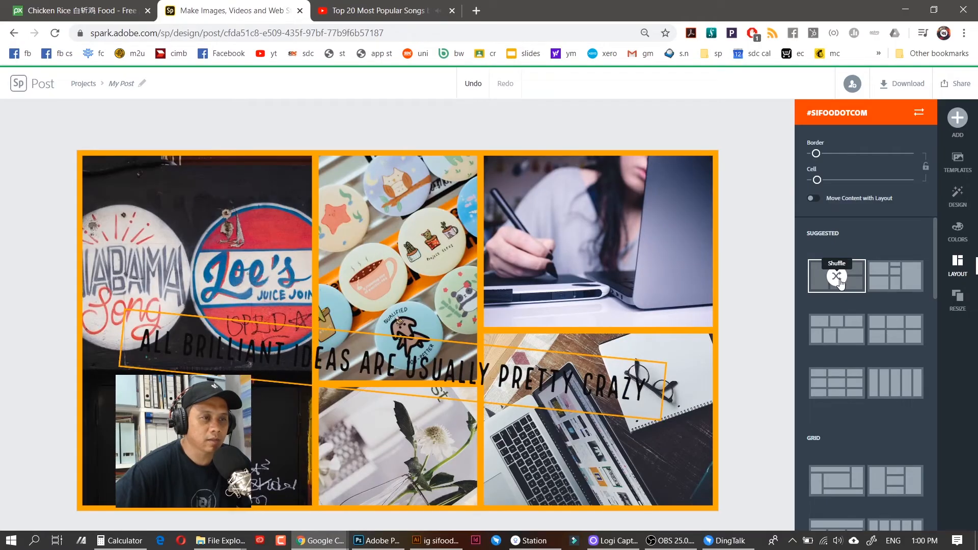
click(837, 279)
click(837, 278)
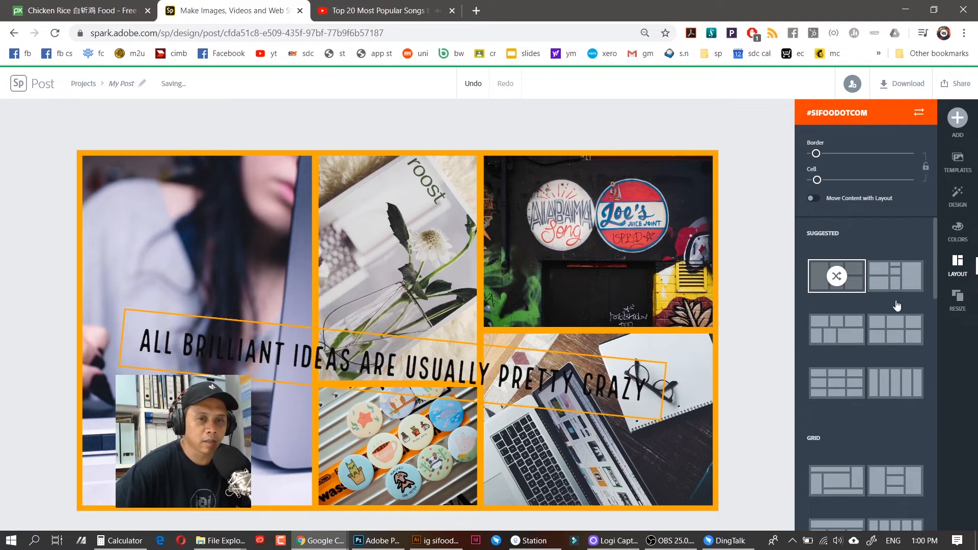
click(842, 375)
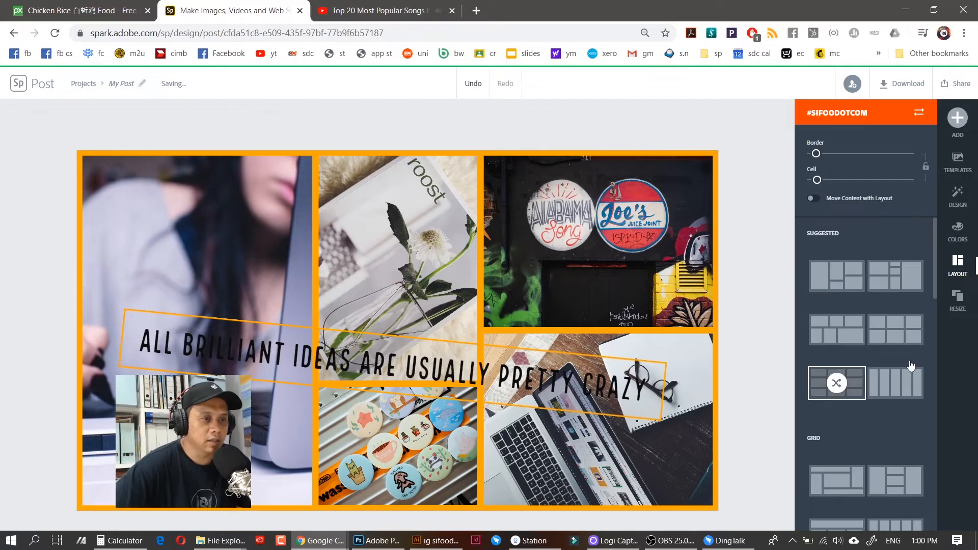
click(834, 386)
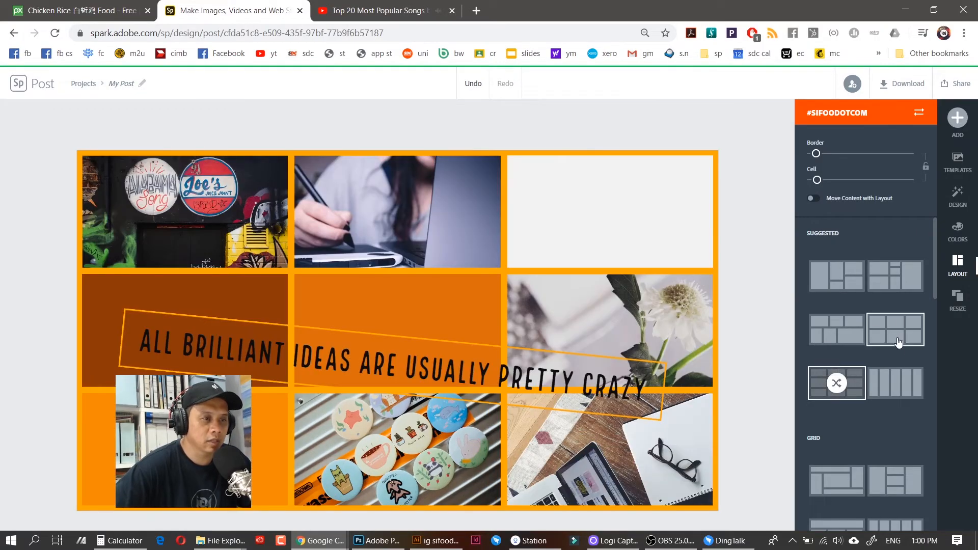
click(909, 376)
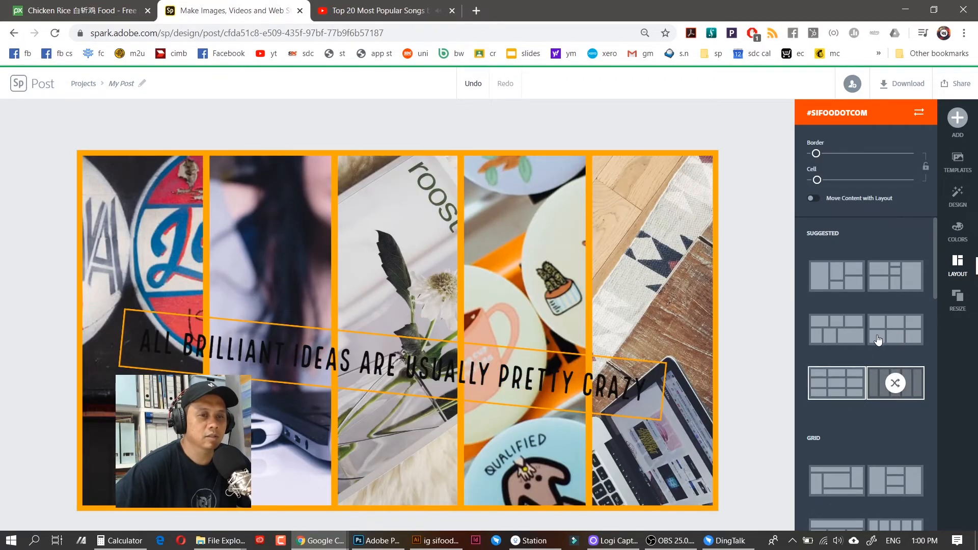
drag(934, 252, 936, 367)
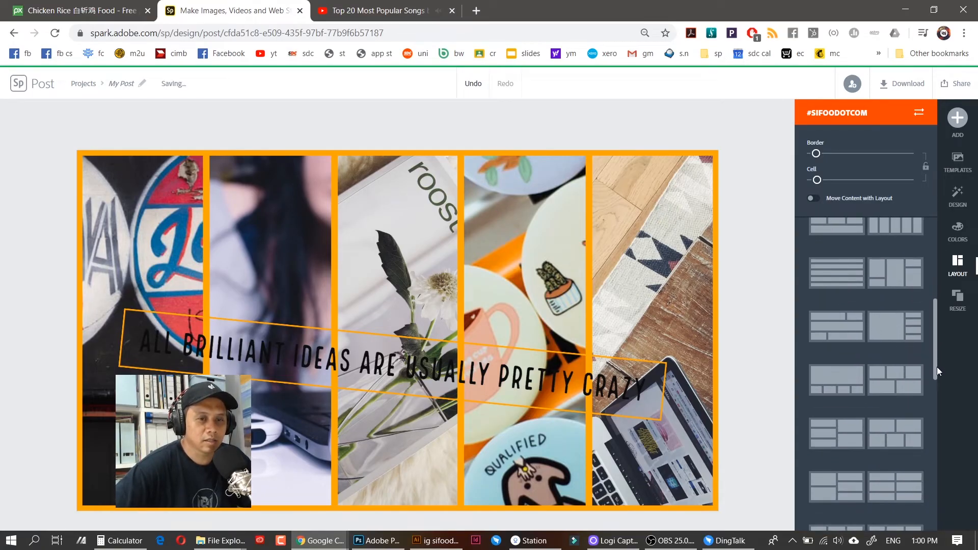
Apply the large-top, four-below layout and reframe the woman-drawing photo in the top cell
click(836, 234)
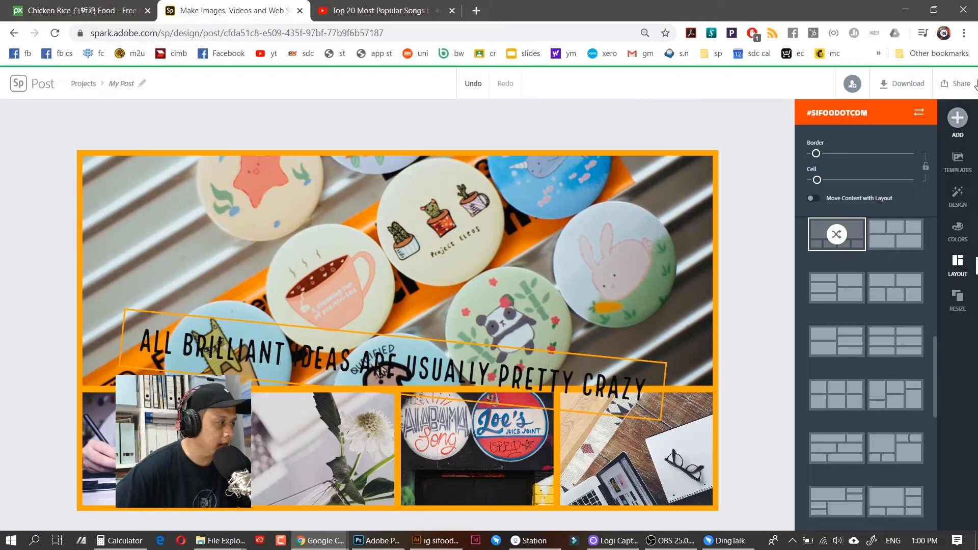
click(836, 234)
click(611, 209)
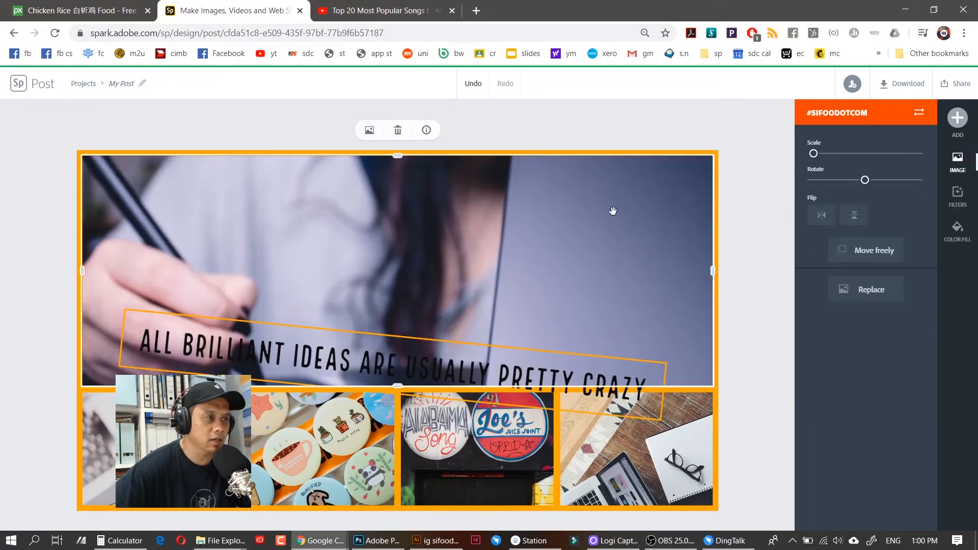
drag(534, 253, 588, 209)
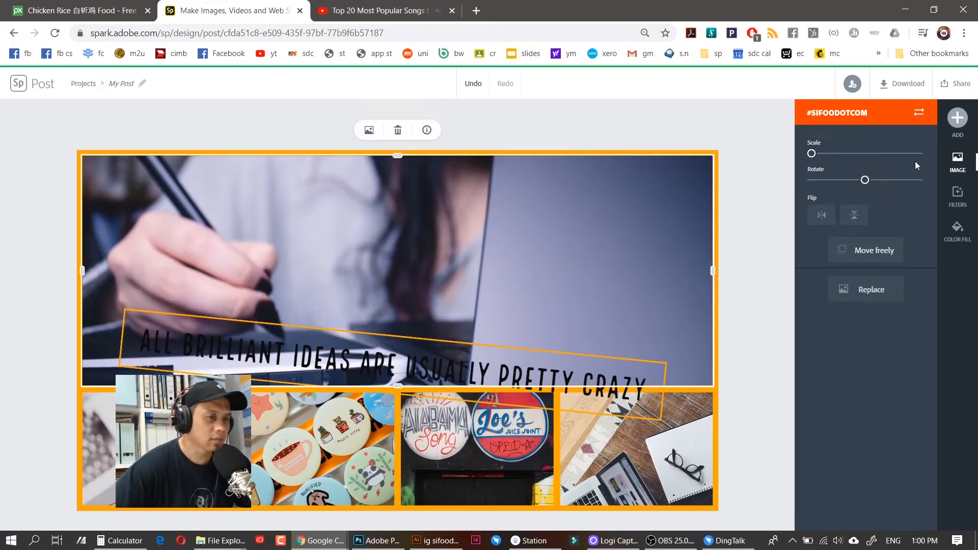
click(792, 196)
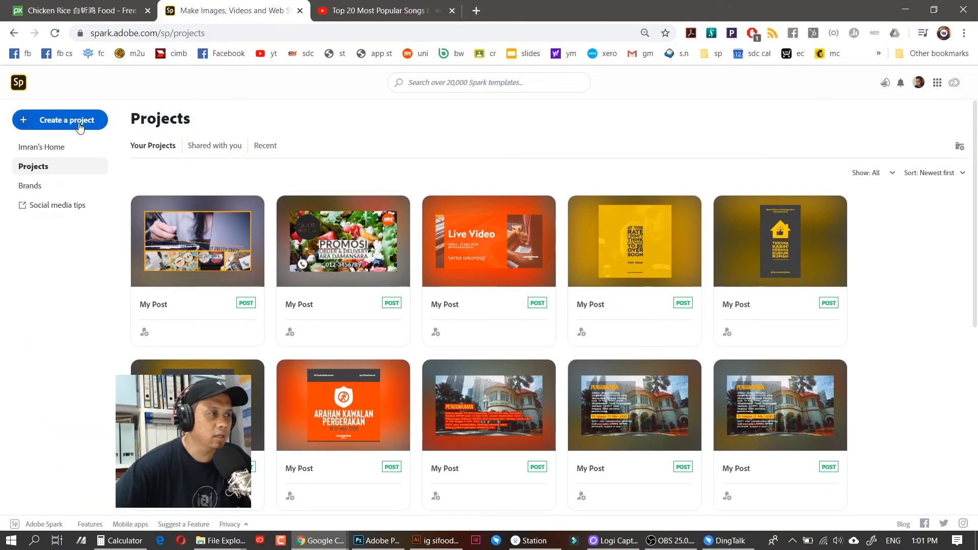
Start a web page project, then exit the page editor back to the Spark home screen
click(80, 124)
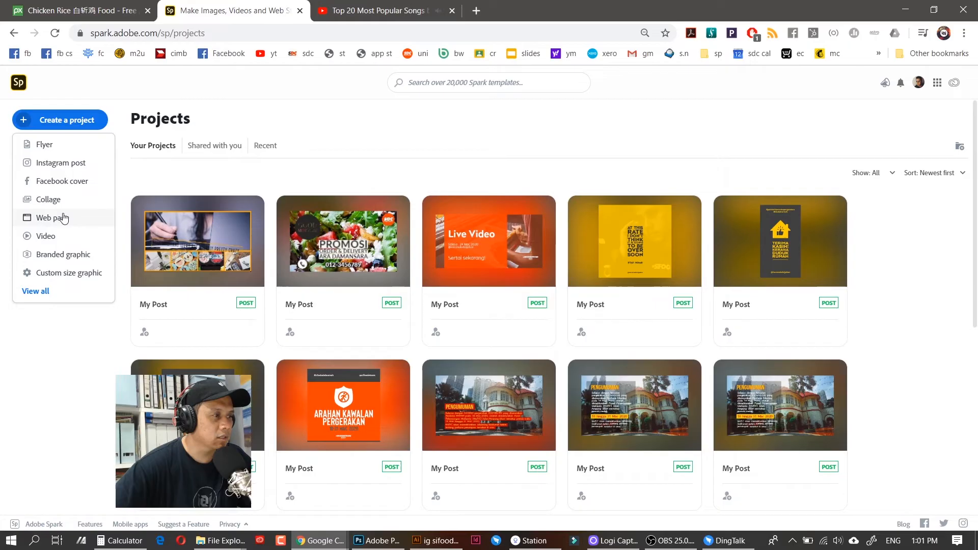
click(63, 221)
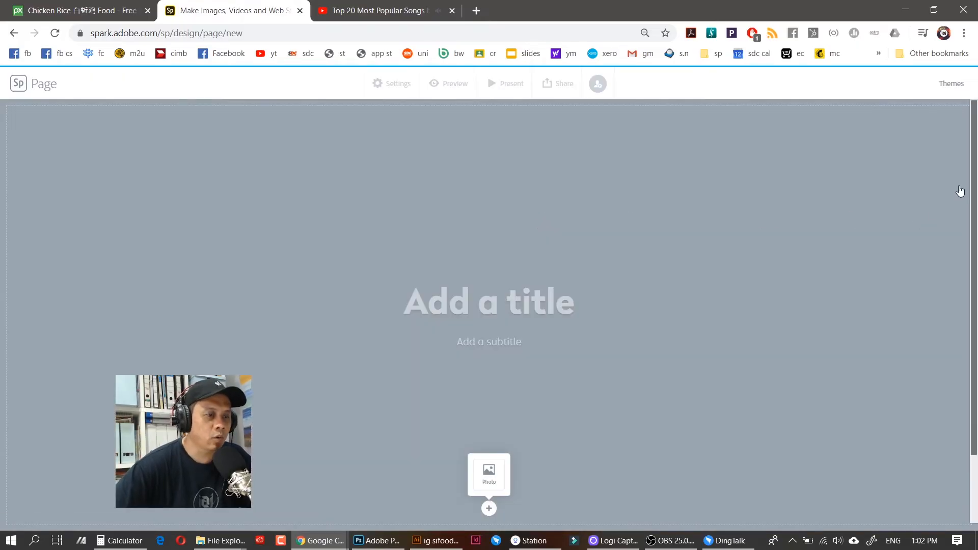
drag(976, 185, 966, 313)
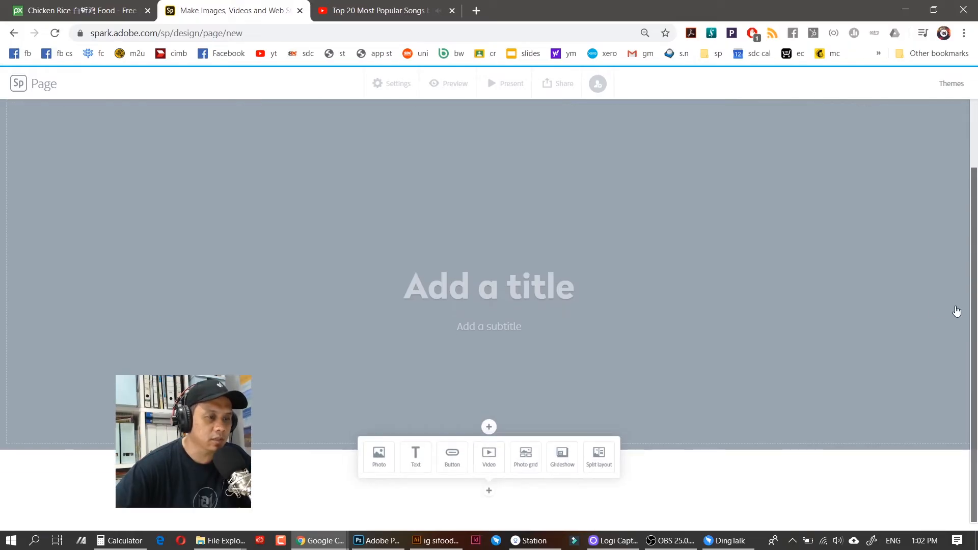
click(480, 277)
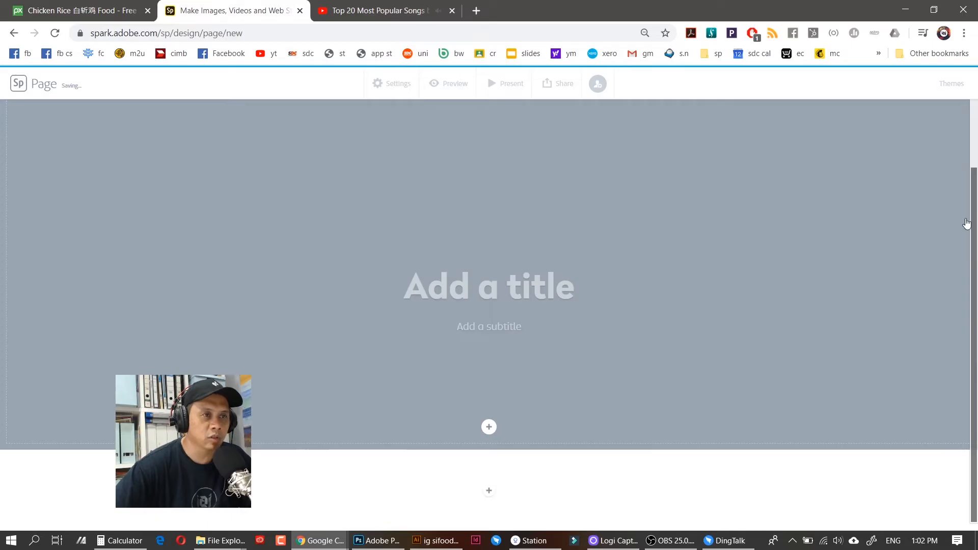
drag(972, 216, 973, 258)
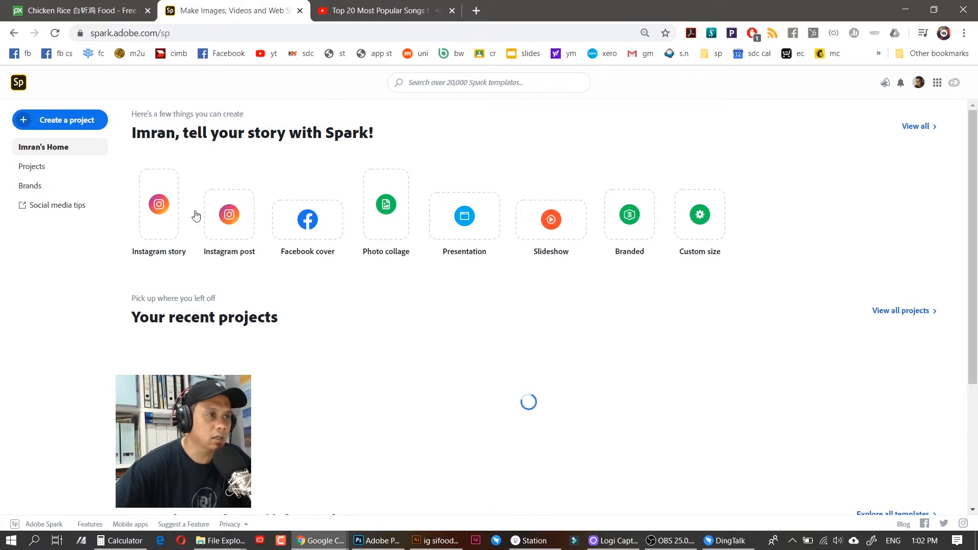
Create a new video project titled 'Video Premiere' and continue
click(86, 124)
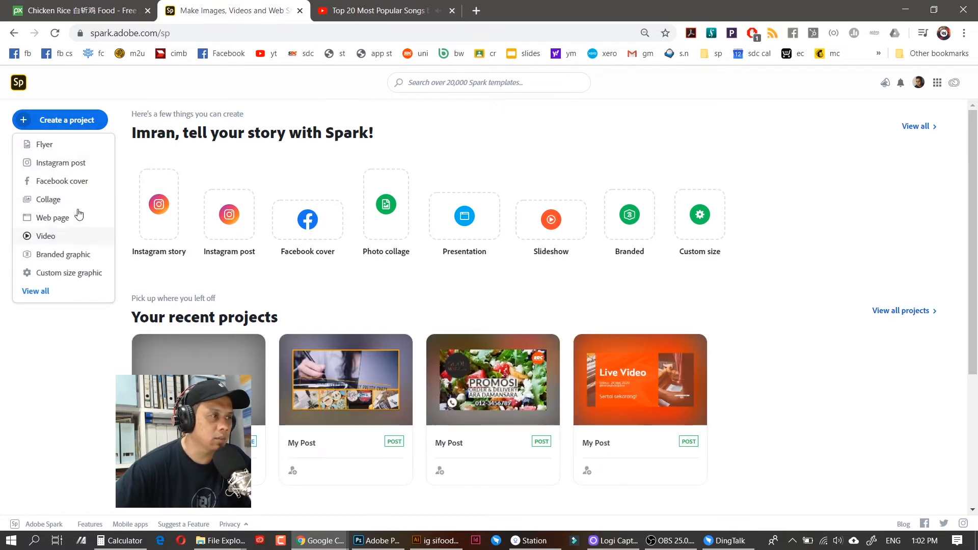
click(64, 237)
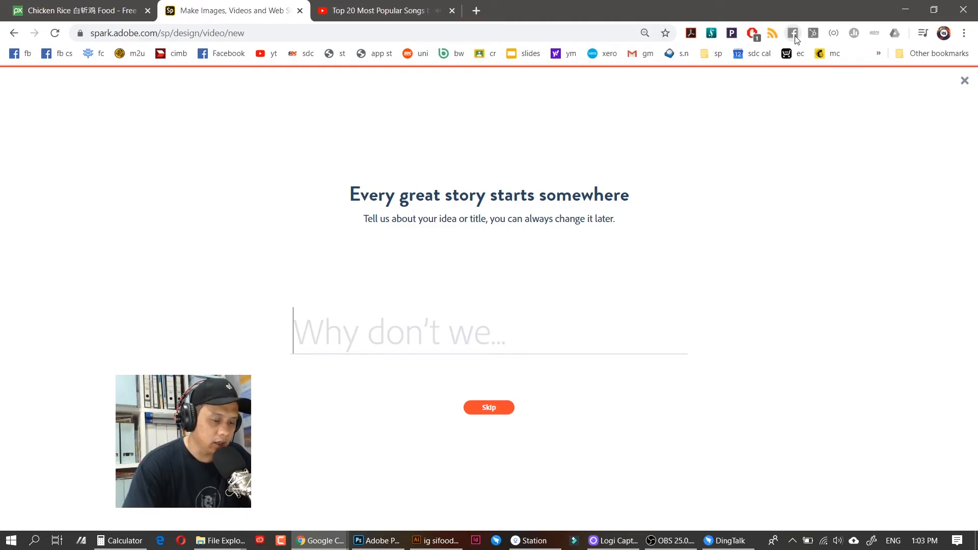
text(P)
key(BackSpace)
text(Video)
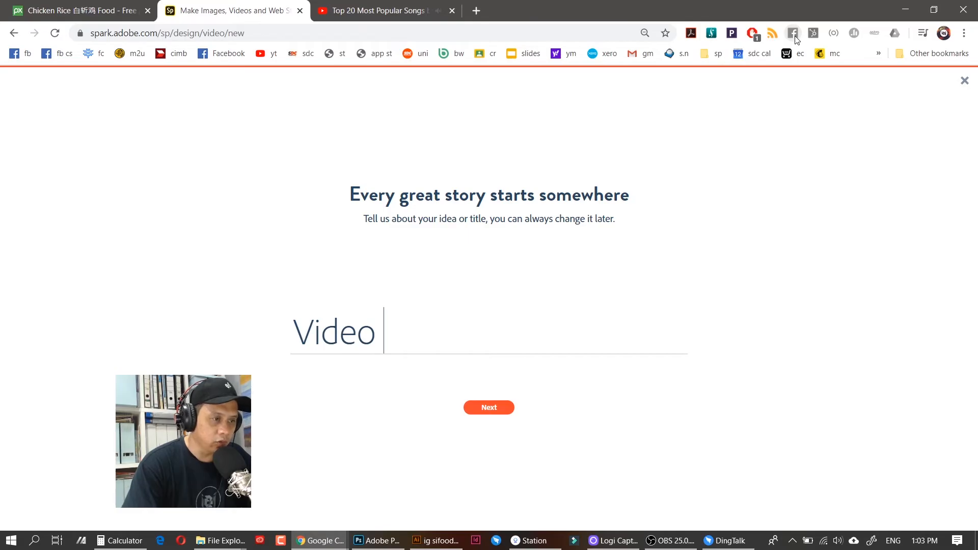
text( Pre)
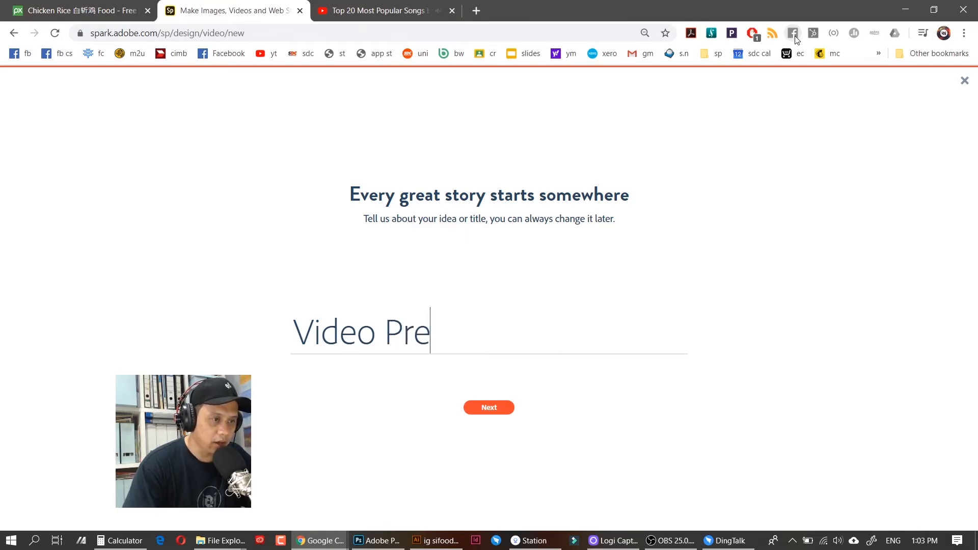
text(miere)
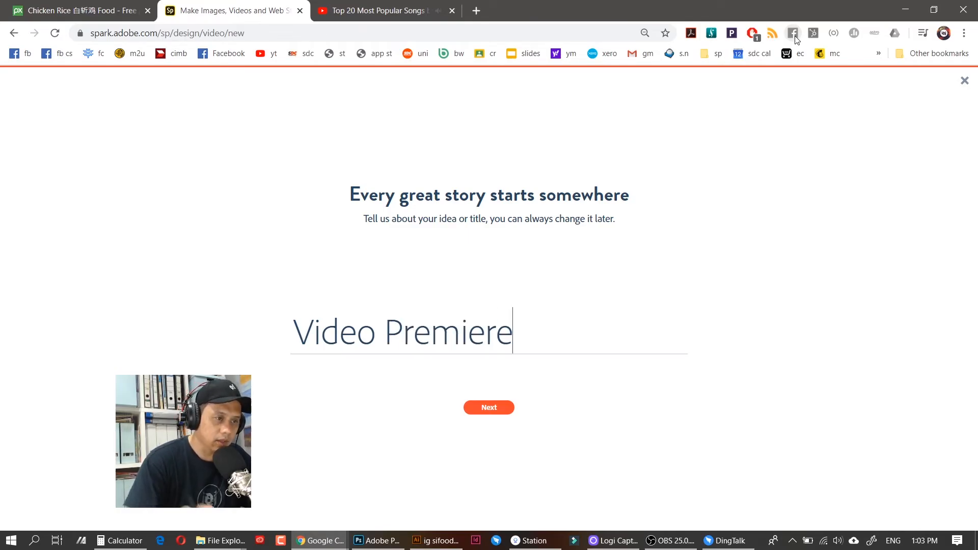
click(498, 411)
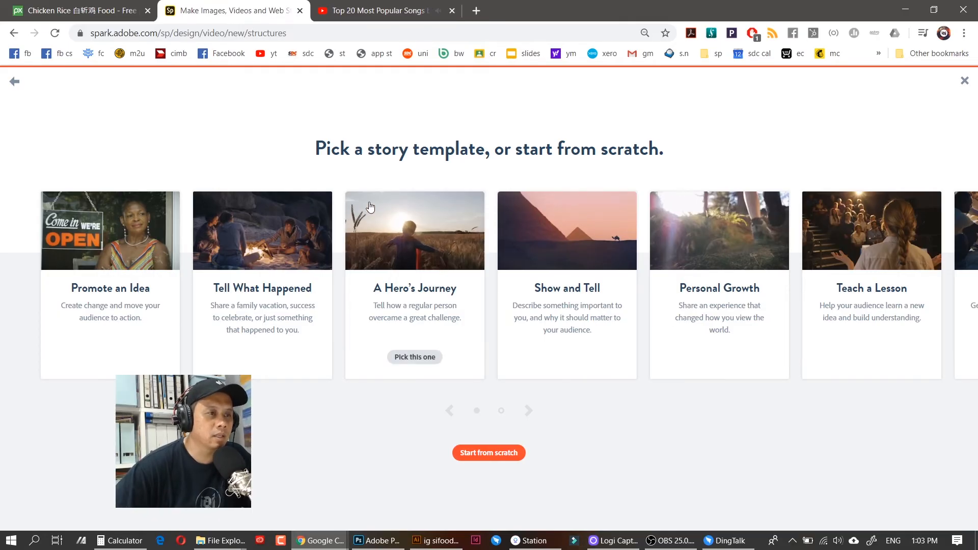
Browse the story template carousel and choose the Promote an Idea template
drag(368, 151, 484, 152)
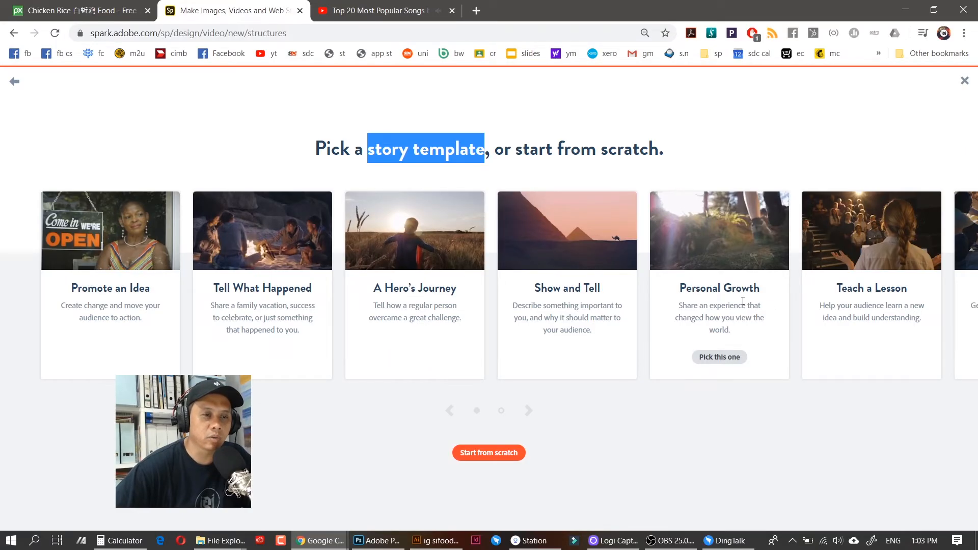
click(527, 411)
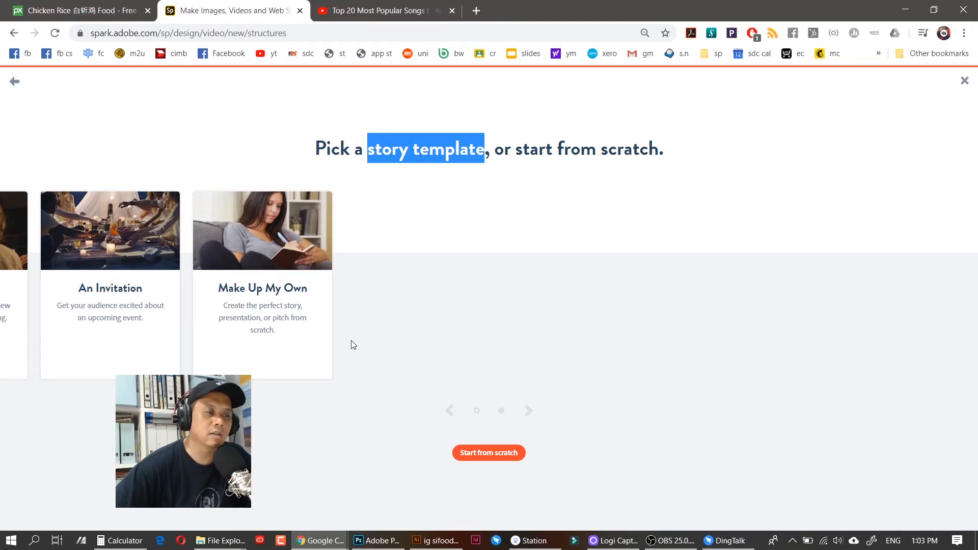
click(449, 410)
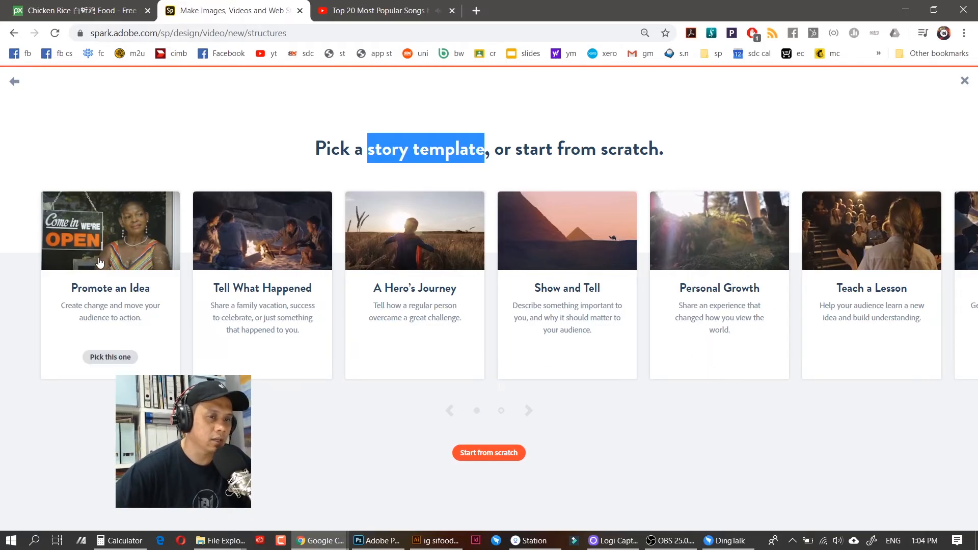
click(123, 257)
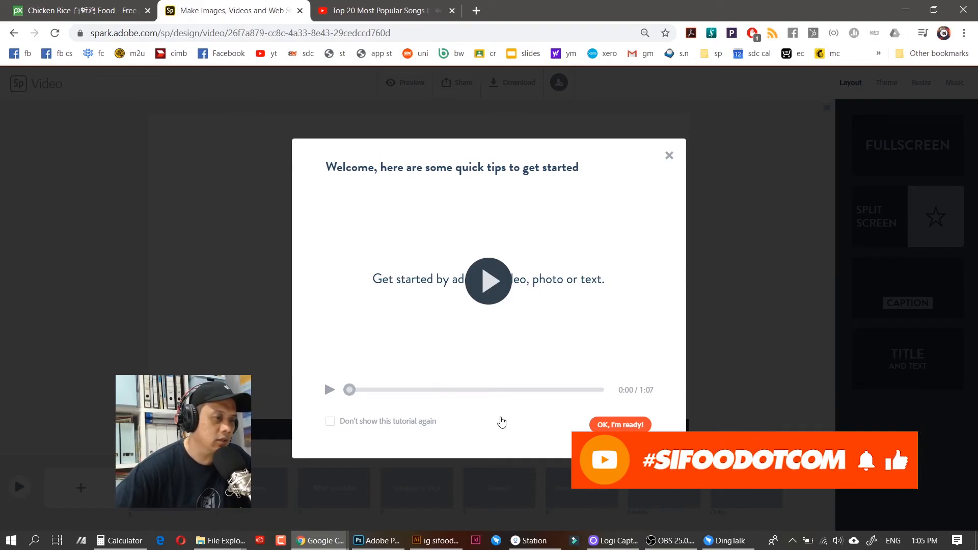
Dismiss the welcome tips and click through the template's slides in the timeline
click(634, 424)
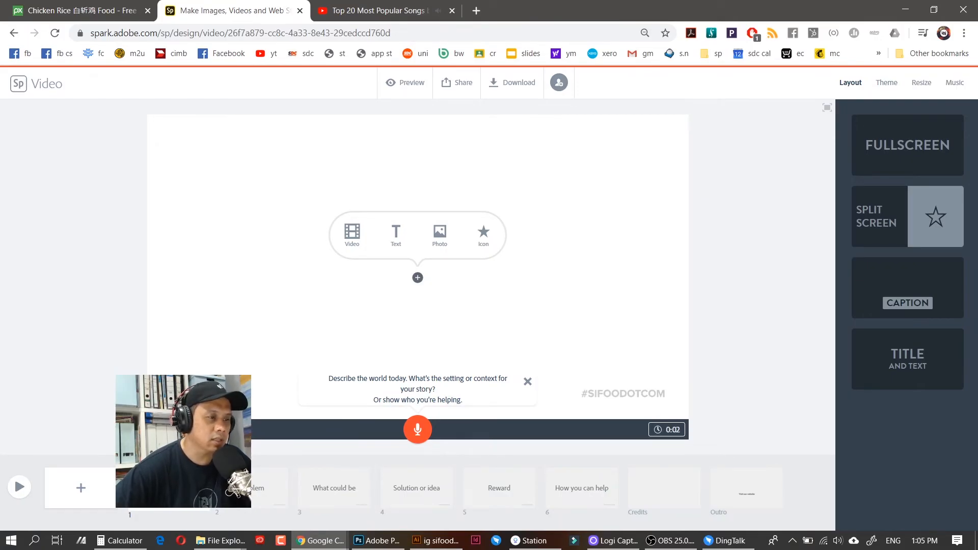
click(258, 490)
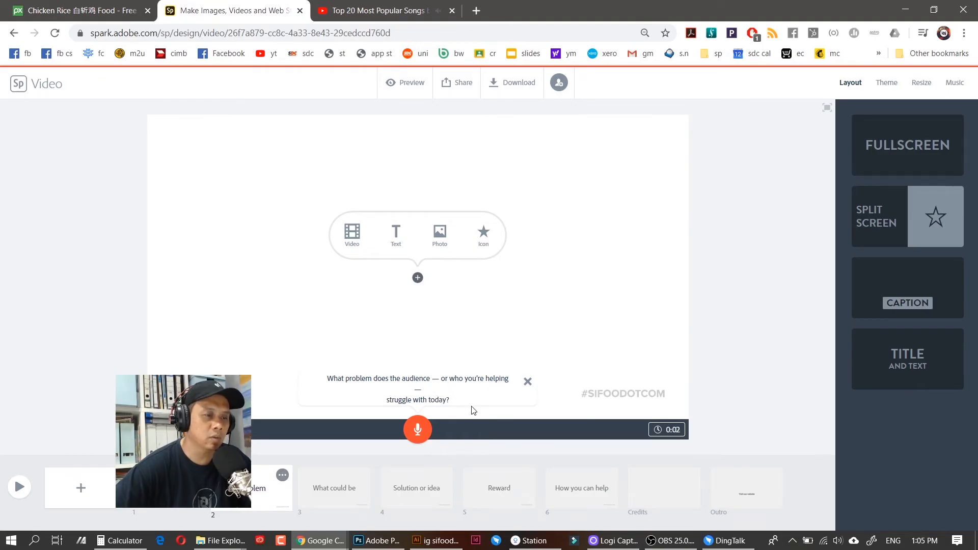
click(334, 489)
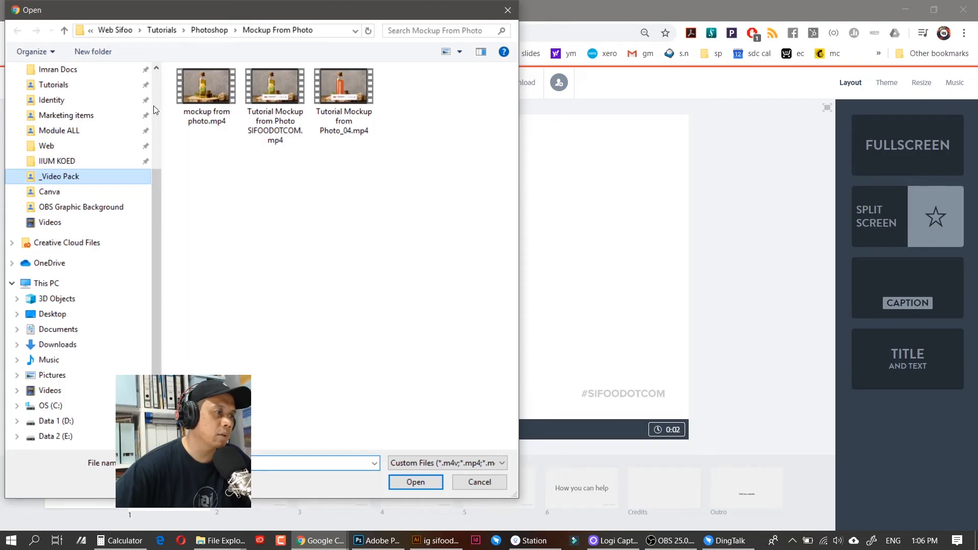
Go to Stocks > Resources - Video Clips and load Fog - 2179.mp4 for the first slide
click(89, 175)
click(79, 174)
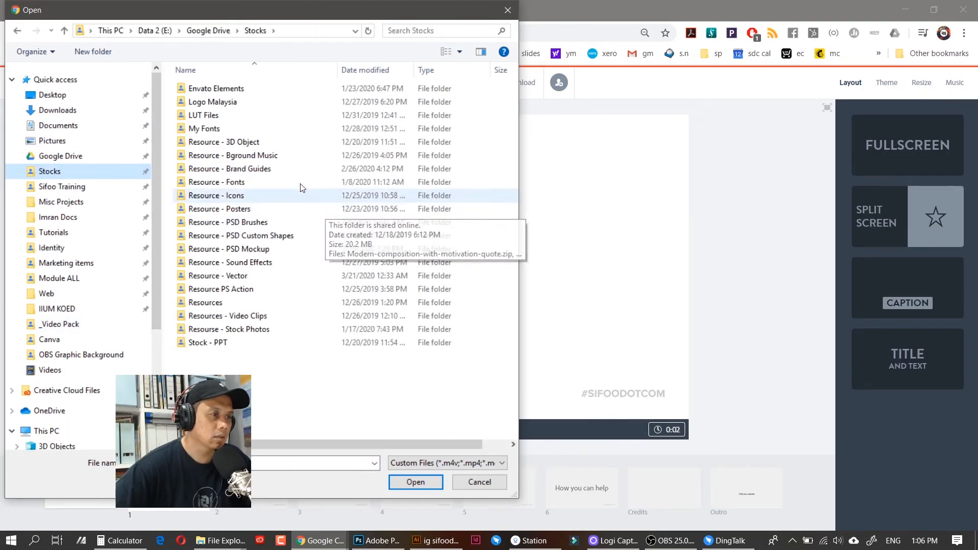
click(271, 317)
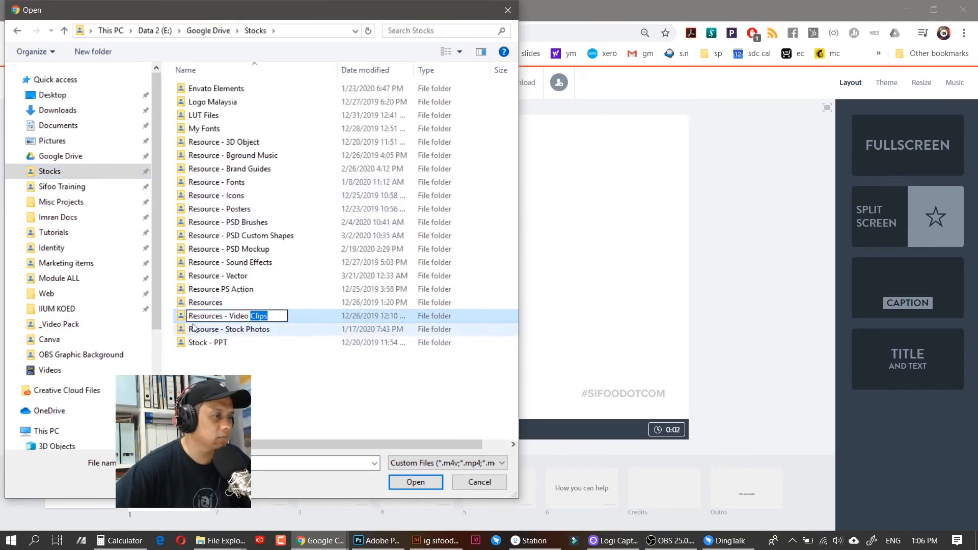
double_click(275, 316)
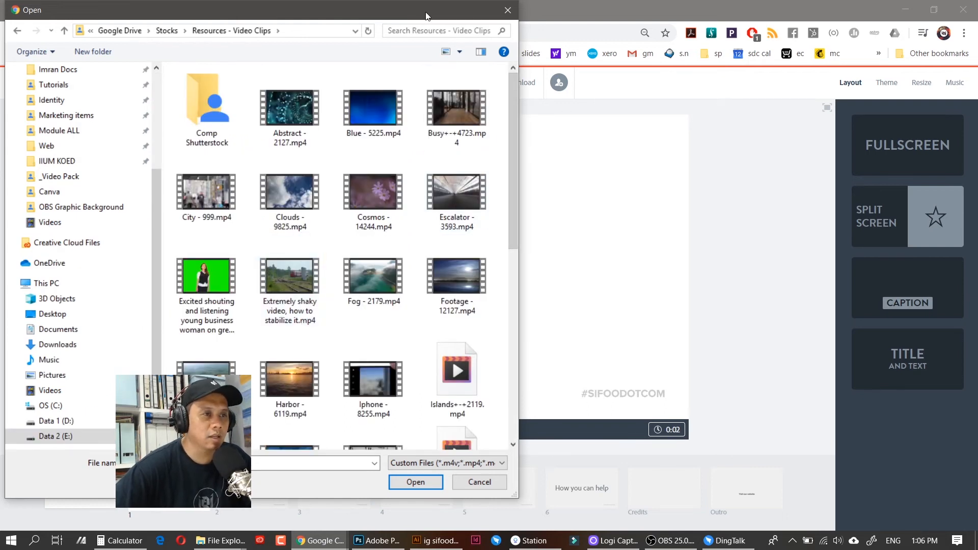
drag(421, 15, 453, 41)
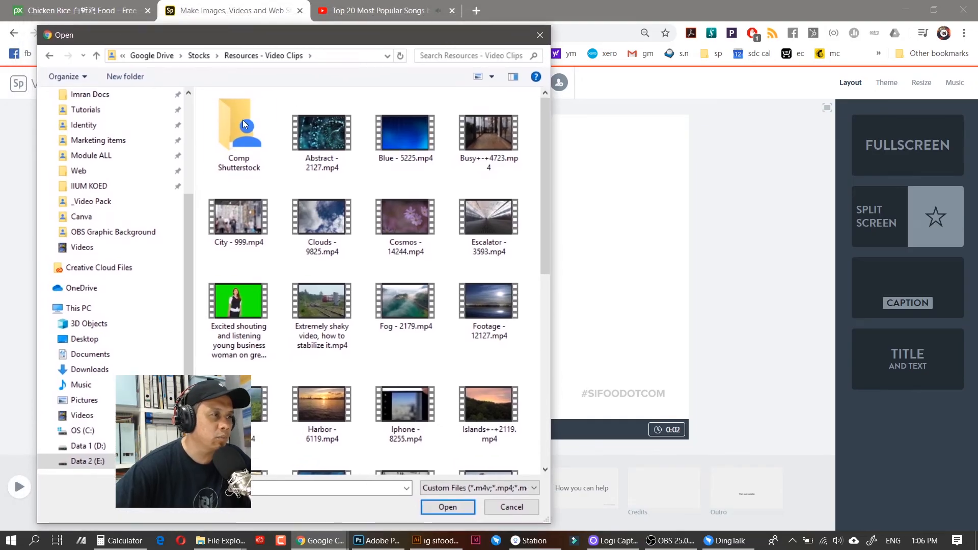
drag(188, 217, 186, 99)
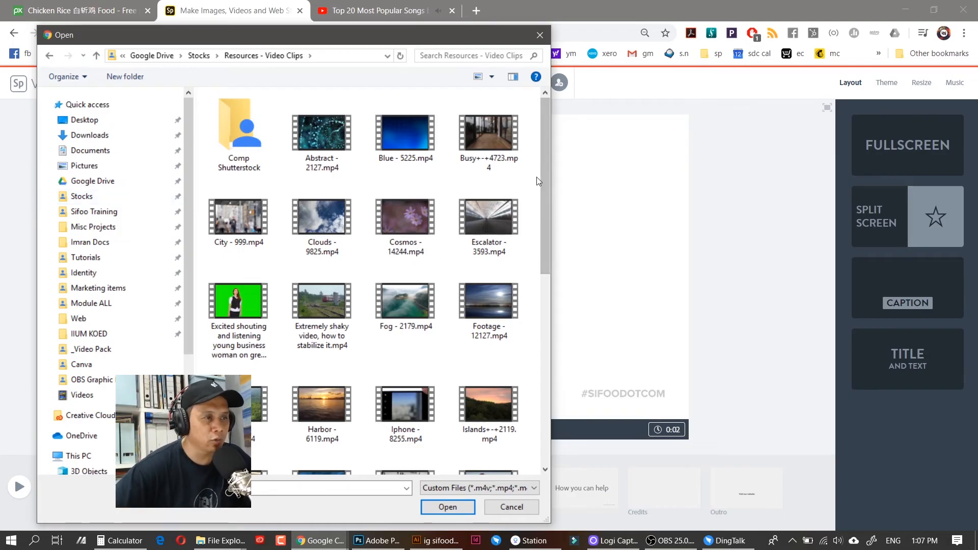
scroll(548, 167, down, 1)
scroll(552, 171, up, 1)
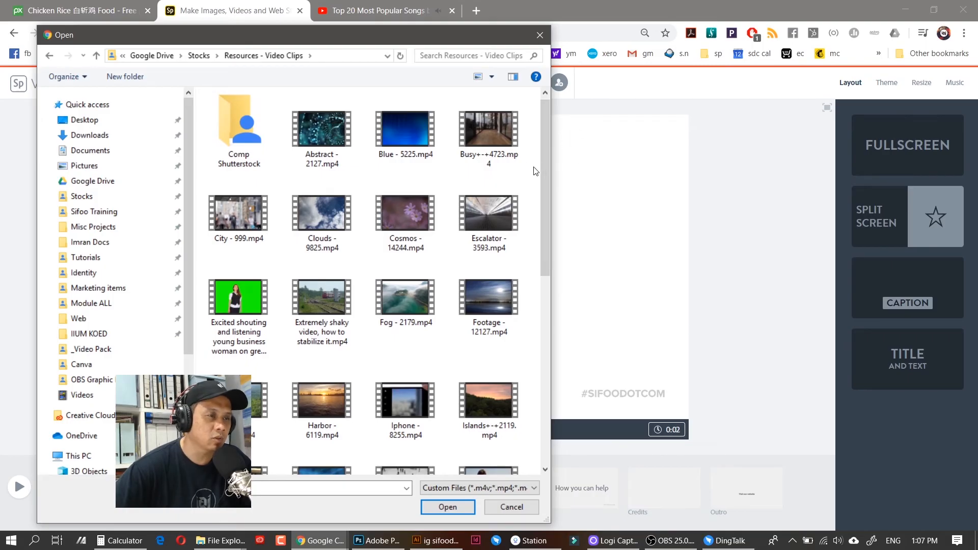
drag(544, 158, 549, 175)
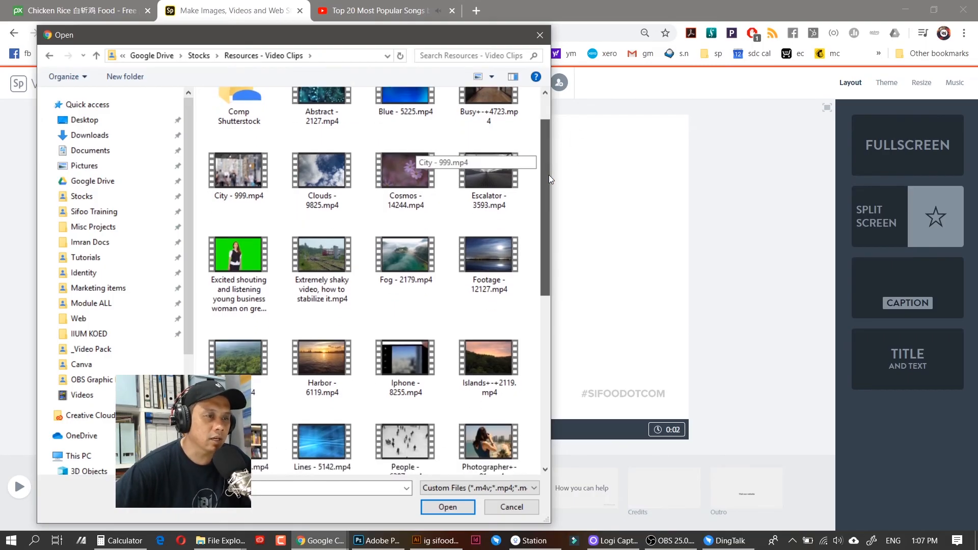
click(396, 254)
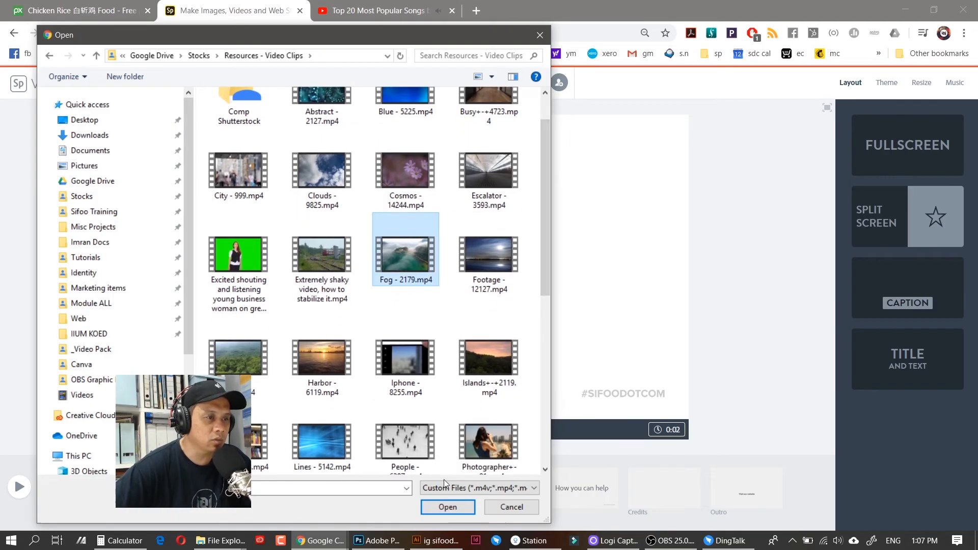
click(448, 509)
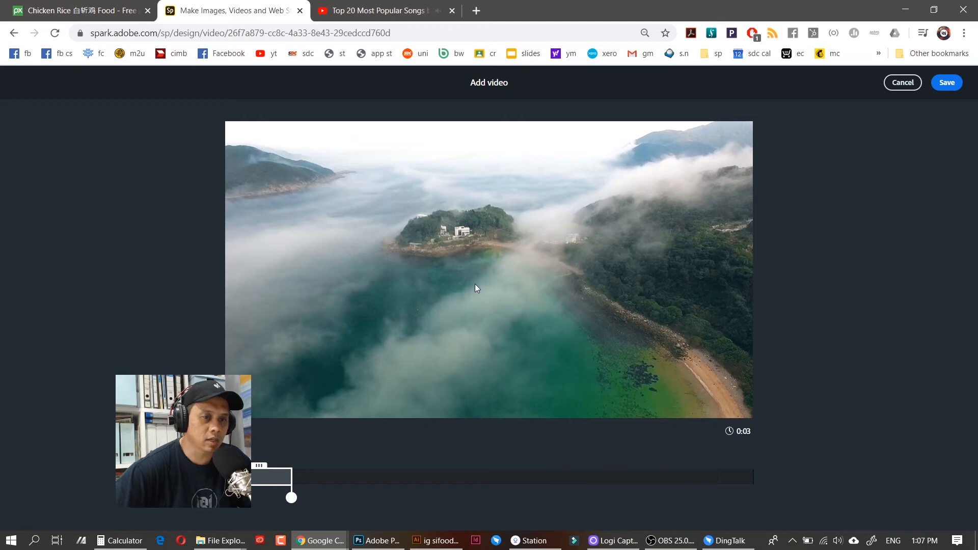
Trim the Fog clip so its range ends at 0:06.1 and save it
drag(281, 498, 304, 500)
click(945, 83)
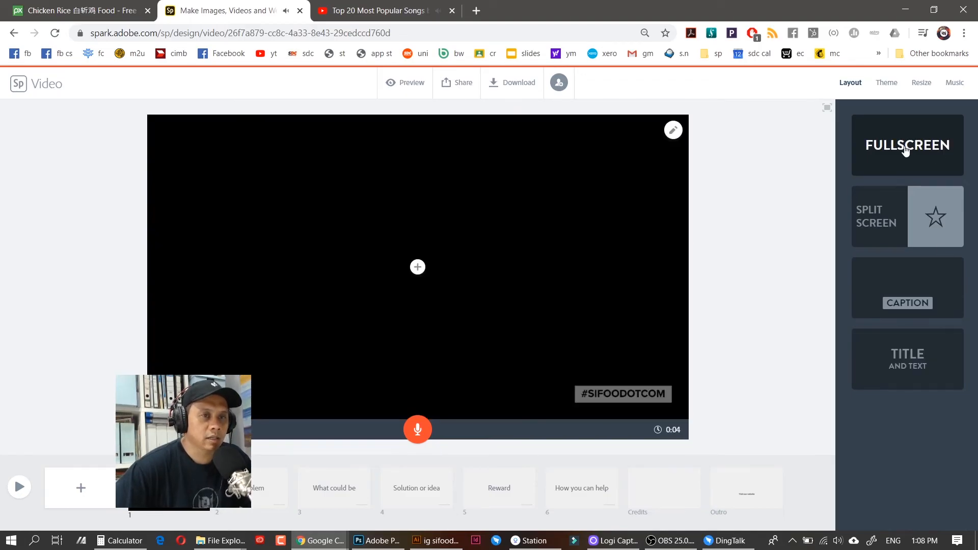
Use a split-screen layout with the heading 'Apa Yang Dunia Sedang Hadapi Sekarang?' beside the clip
click(895, 219)
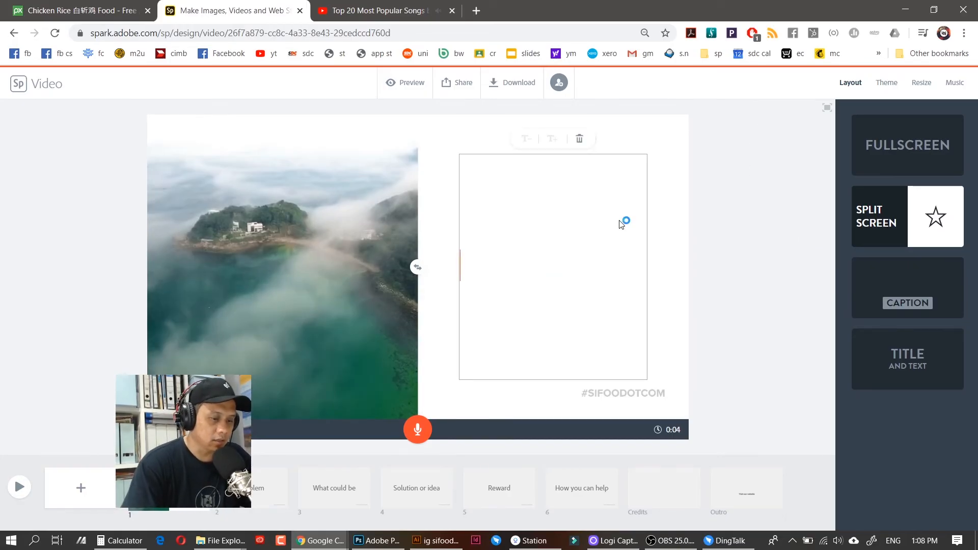
text(Apa)
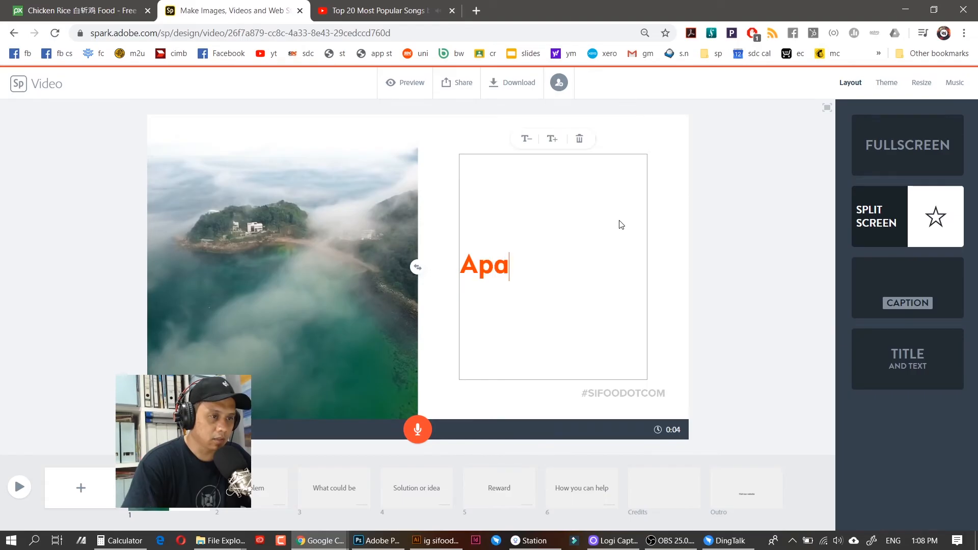
text( Yang Du)
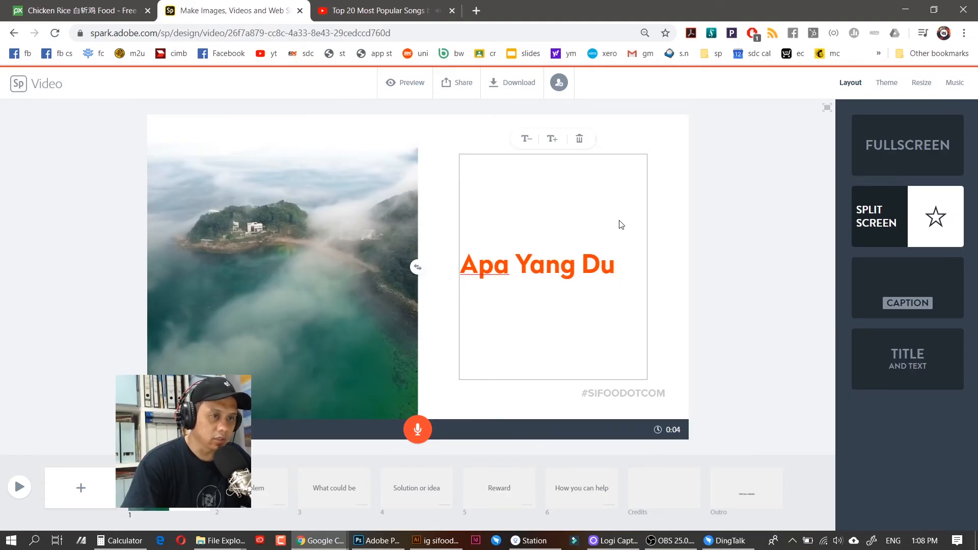
text(nia Sedang Hadapi Sekarang?)
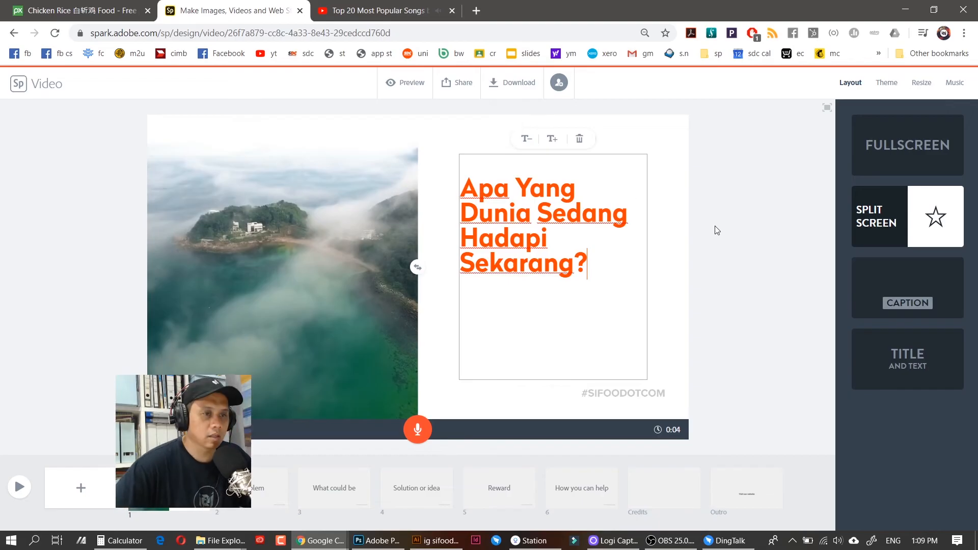
click(710, 199)
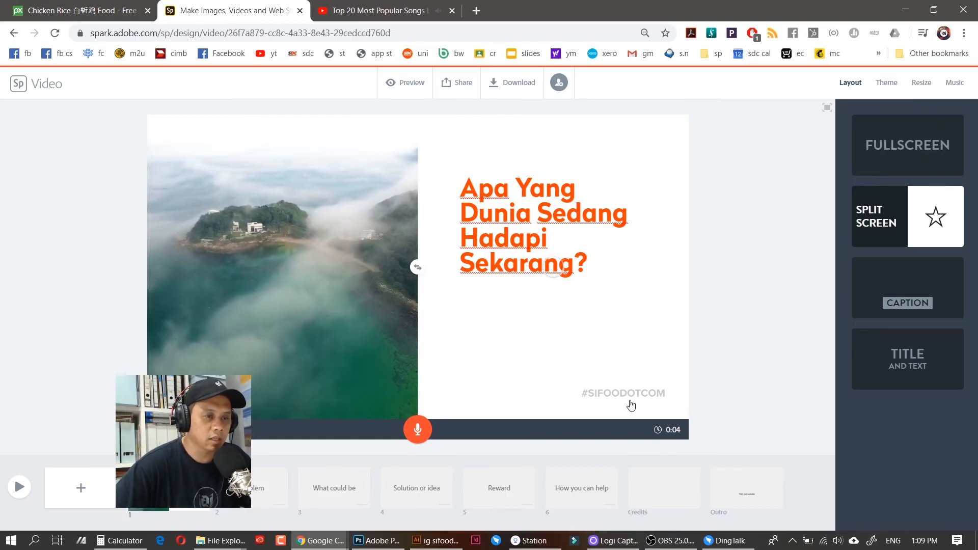
Switch off the #SIFOODOTCOM stamp on the first slide, then go to the blank slide 2
click(626, 400)
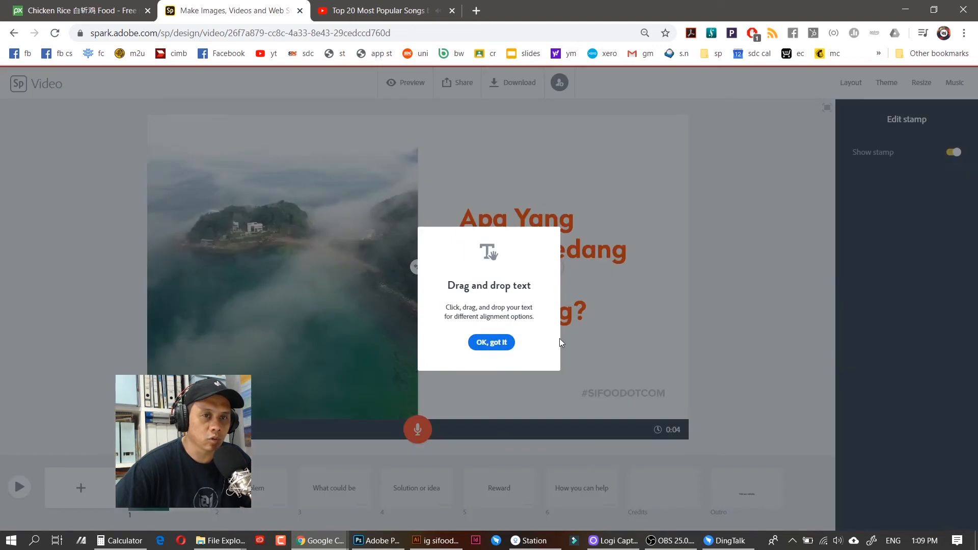
click(492, 342)
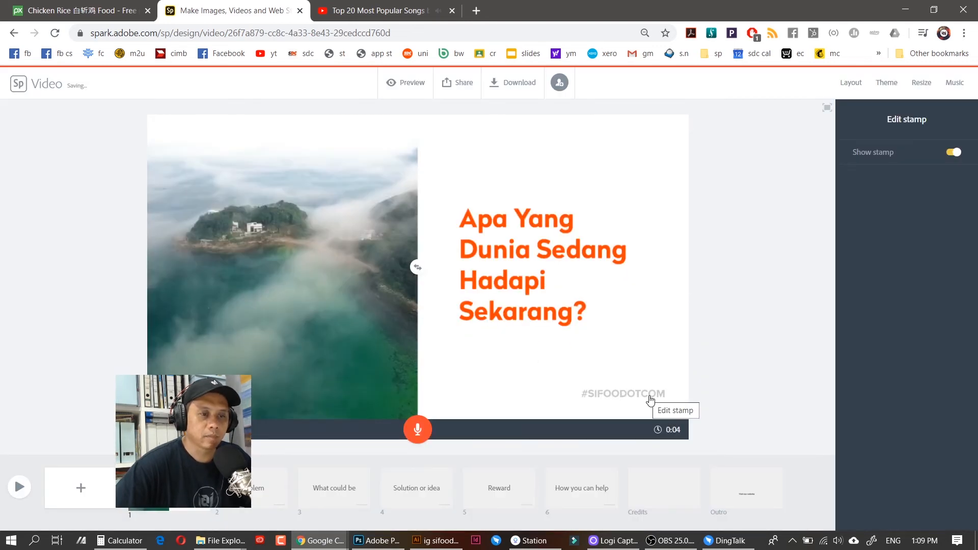
click(947, 155)
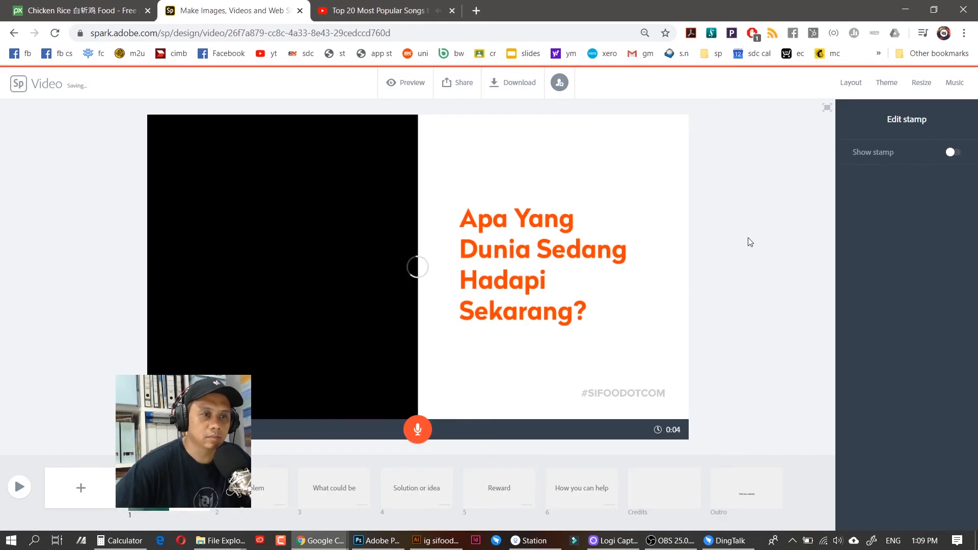
click(775, 182)
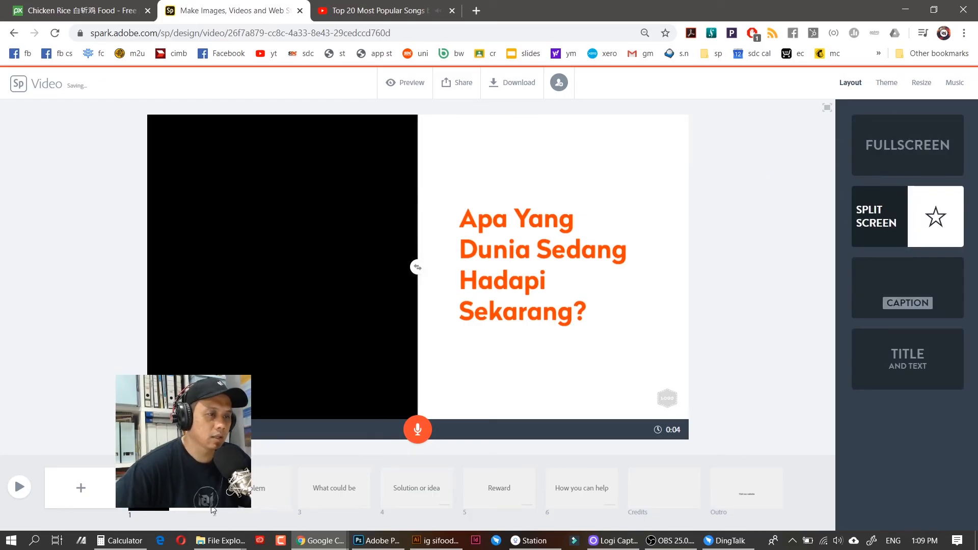
click(251, 488)
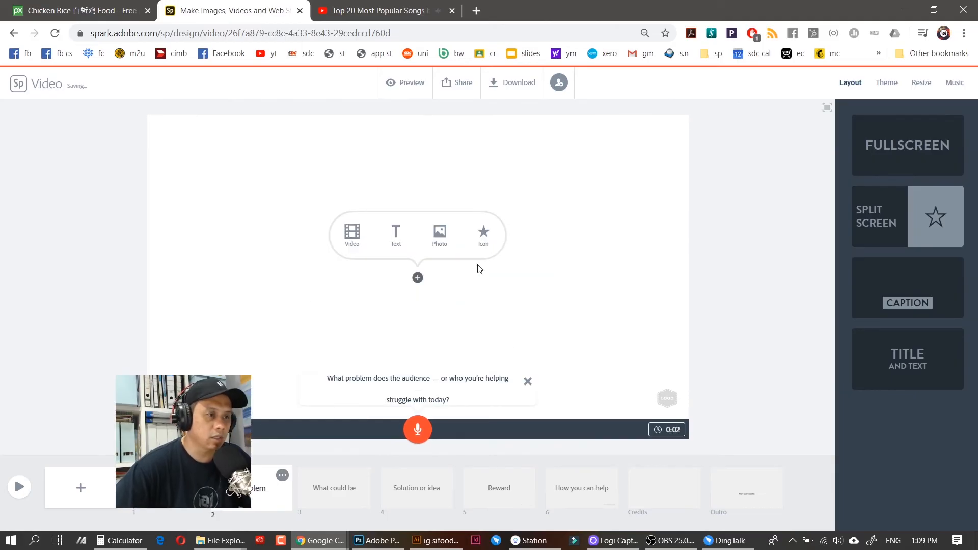
Search free photos for 'virus' and fill slide 2 with the red coronavirus close-up
click(439, 234)
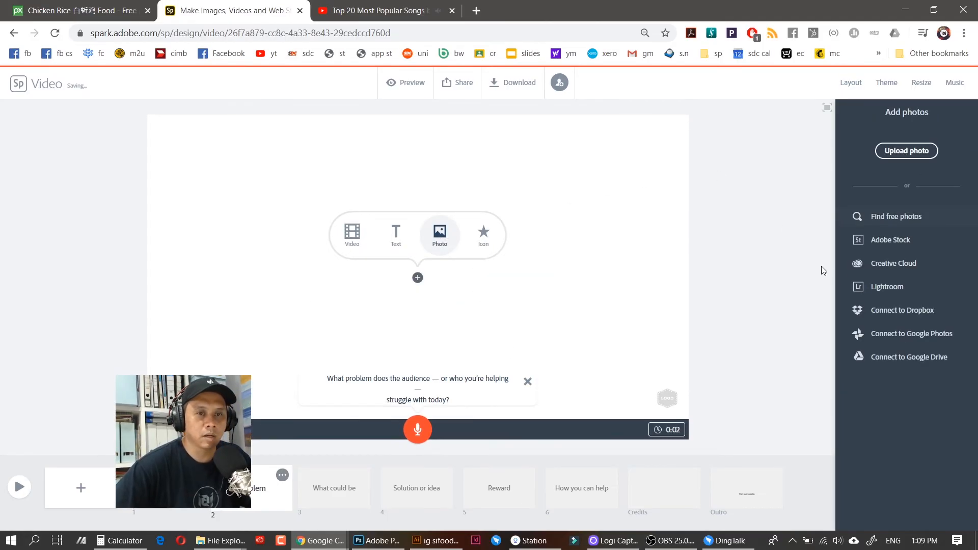
click(895, 217)
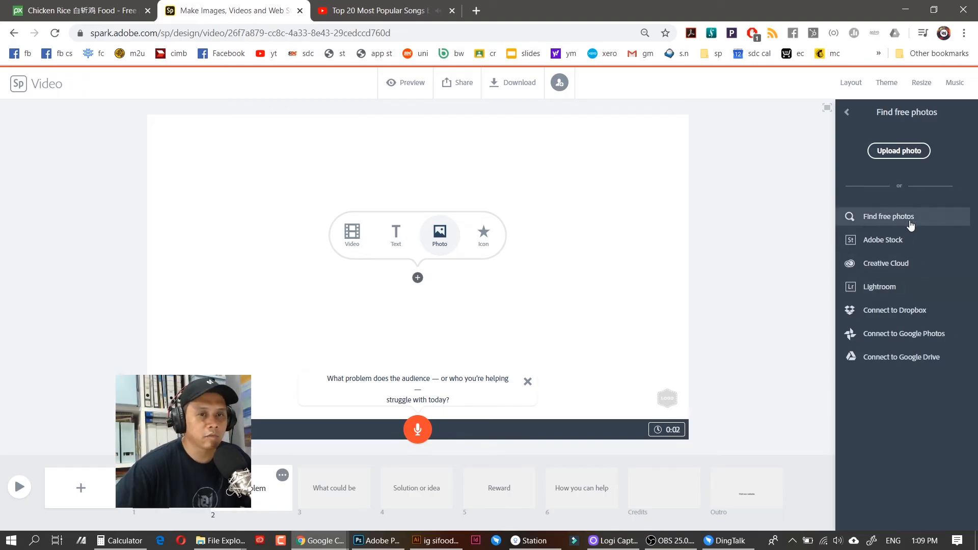
text(virus)
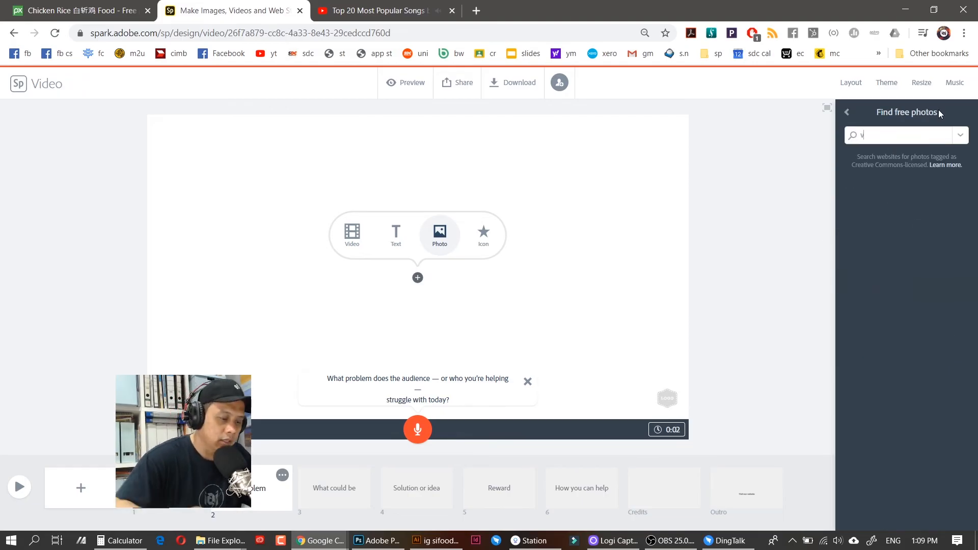
key(Return)
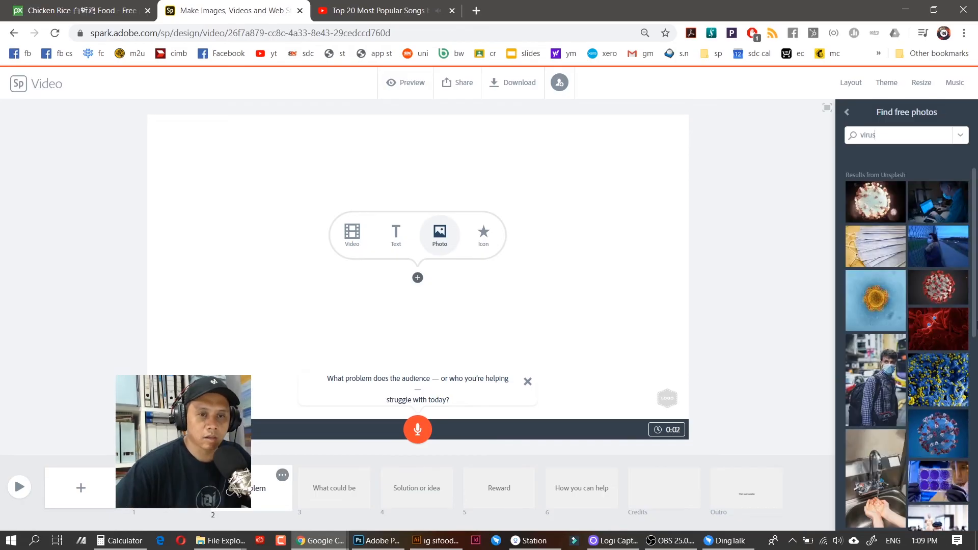
click(947, 293)
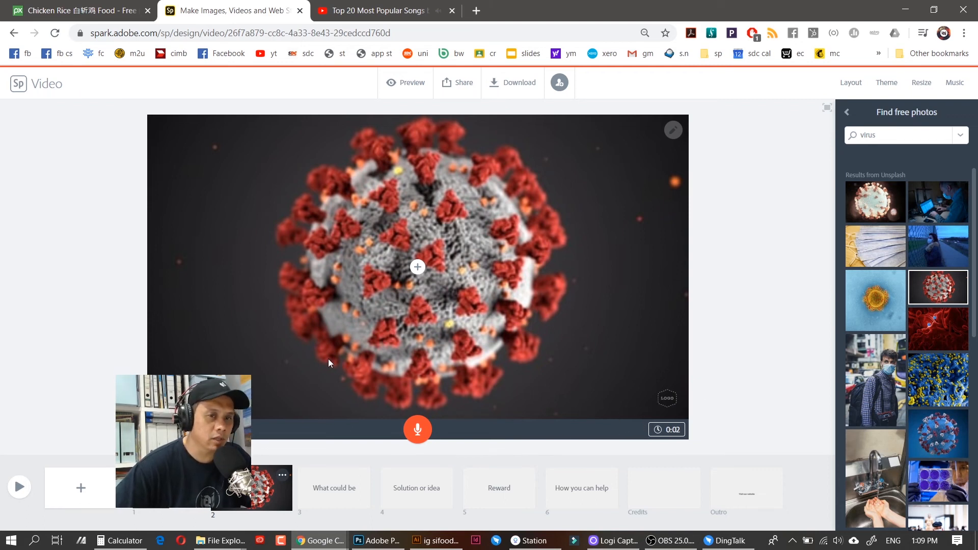
click(417, 267)
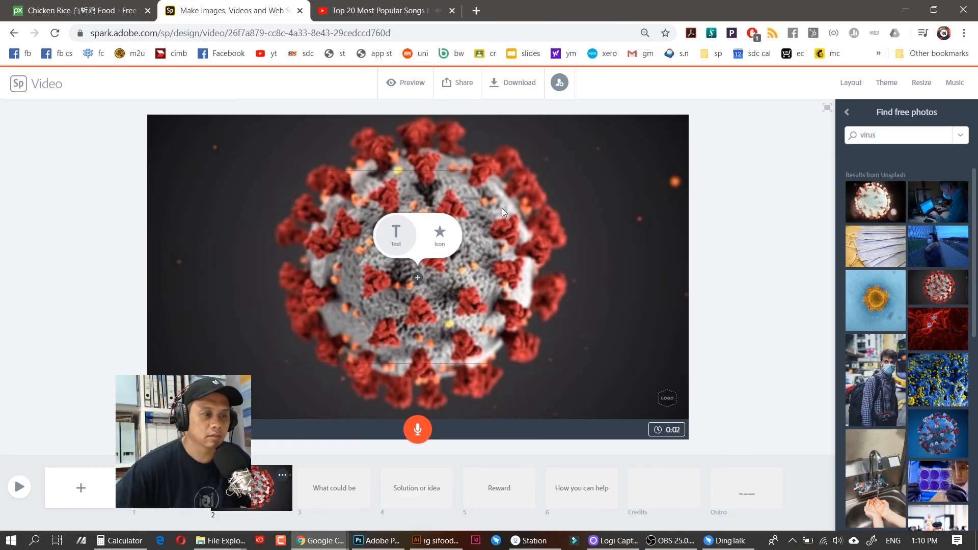
Add the title 'Wabak Corona Virus Sedang Melanda Dunia', sized to fit on one line
text(Wabak Coroni)
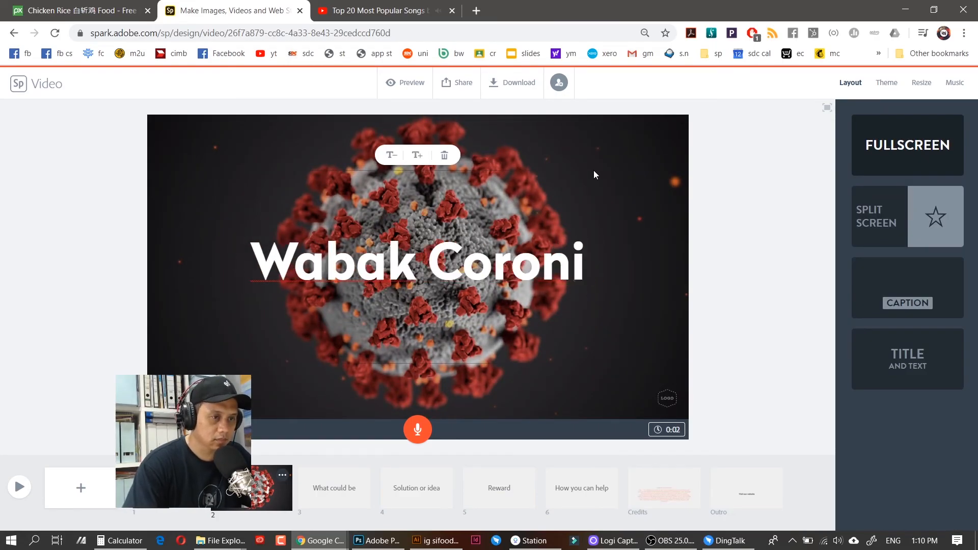
key(BackSpace)
text(a Virus Sedang Melanda Dunia)
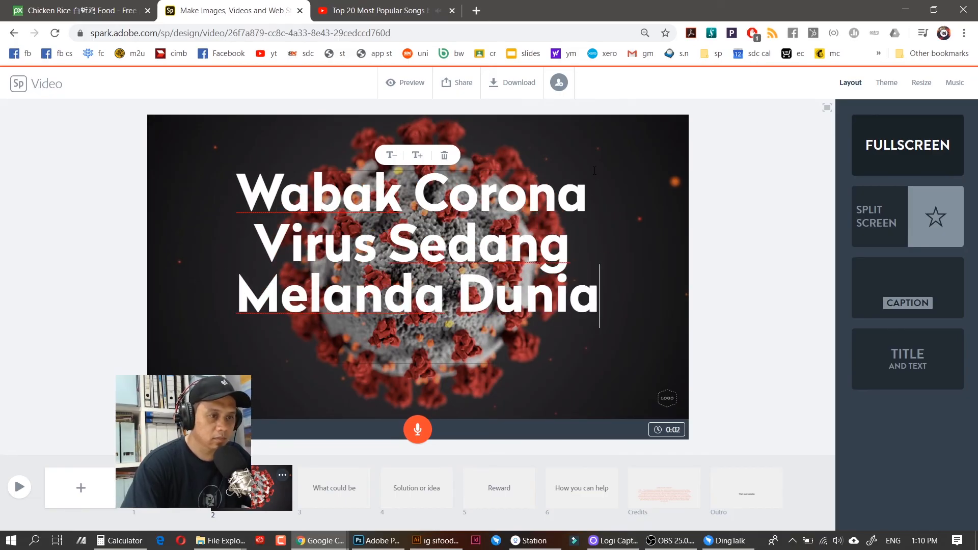
click(391, 156)
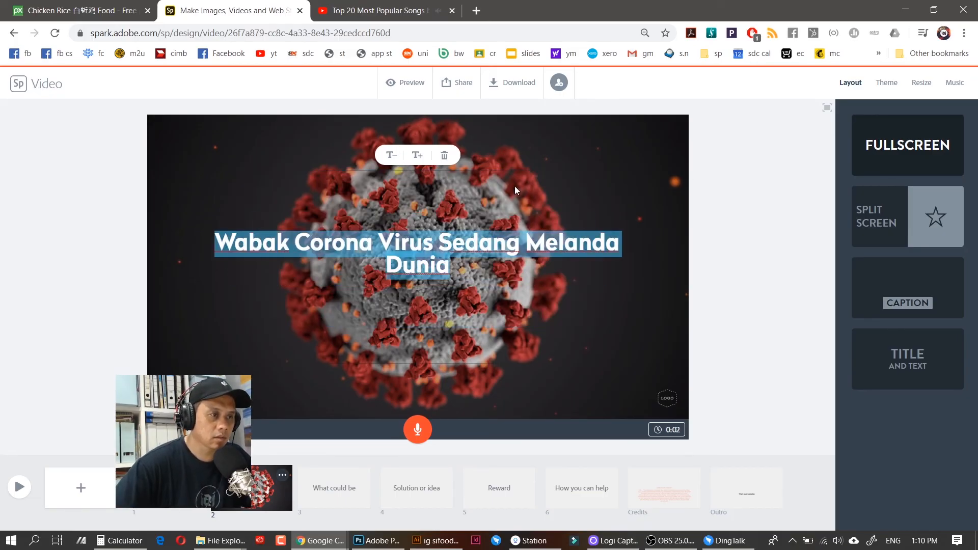
click(391, 161)
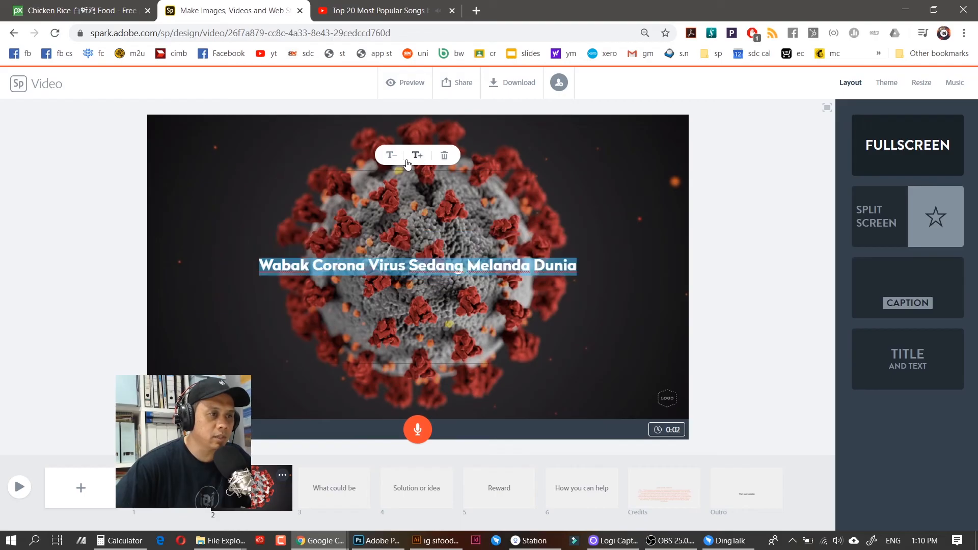
click(414, 157)
click(391, 157)
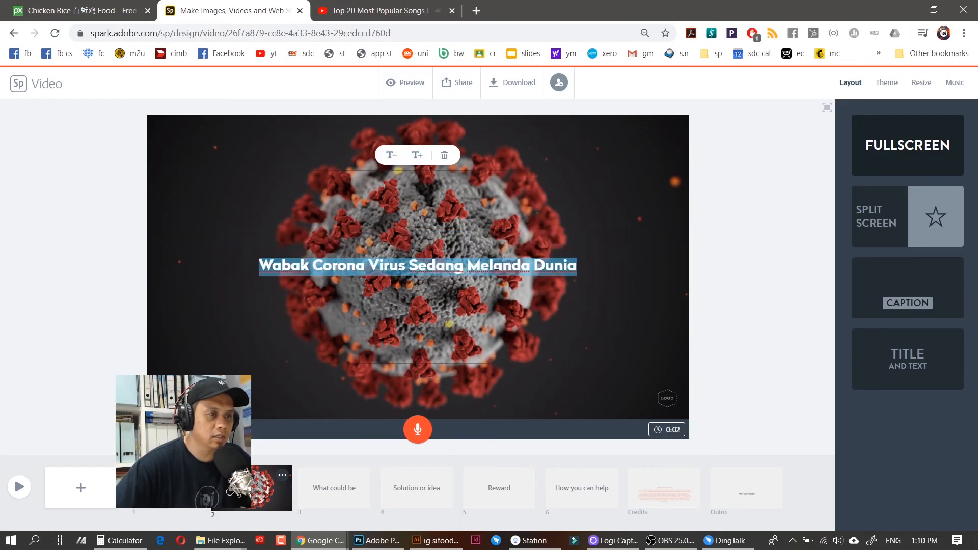
click(737, 197)
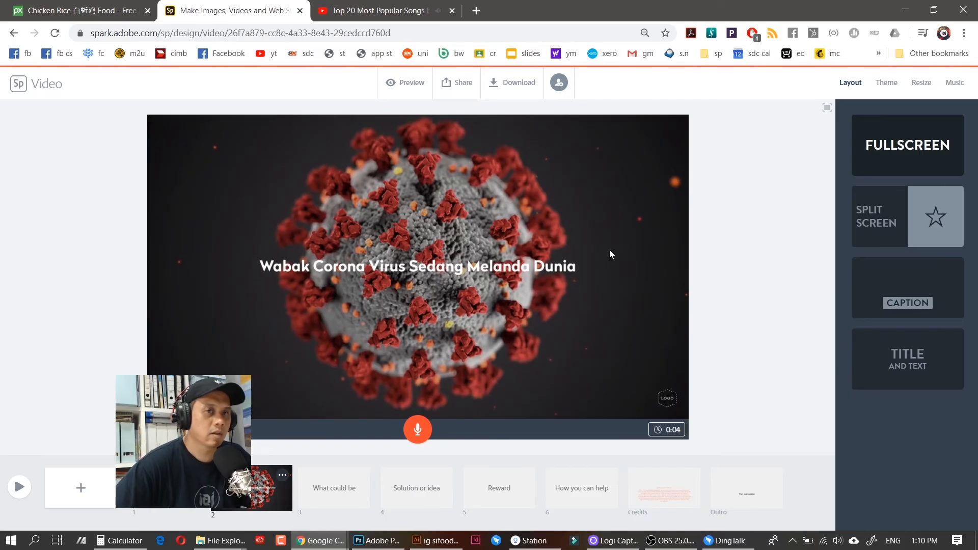
Move the title down to sit near the bottom of the coronavirus photo
drag(444, 268, 447, 337)
drag(447, 341, 445, 393)
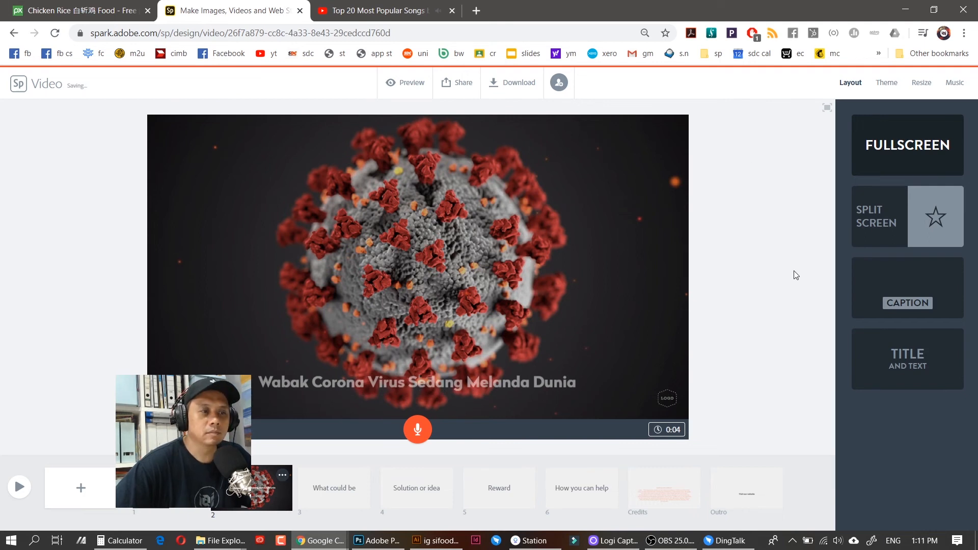
click(528, 387)
click(607, 218)
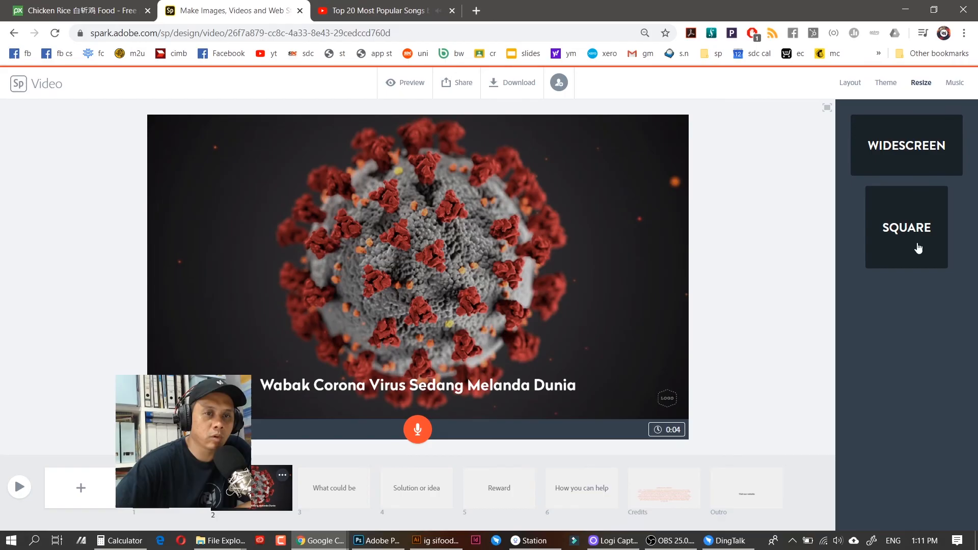
Review the music tracks, then scroll through the Light, Medium, Dark and Tidal themes
click(956, 84)
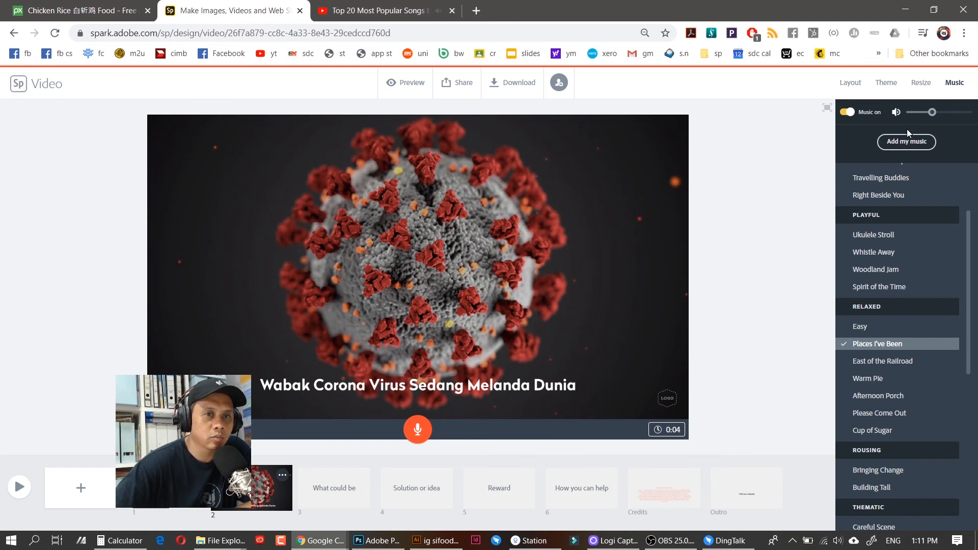
click(885, 82)
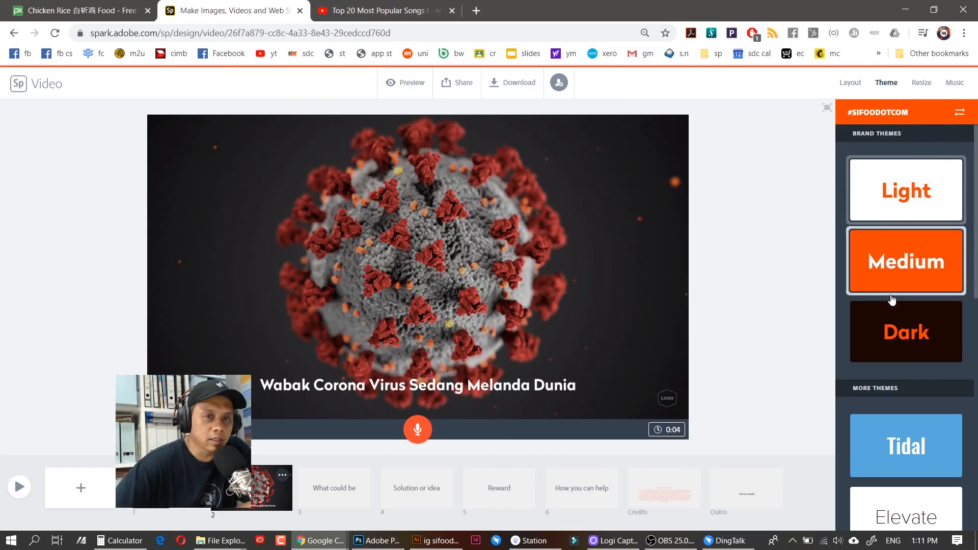
scroll(975, 237, down, 1)
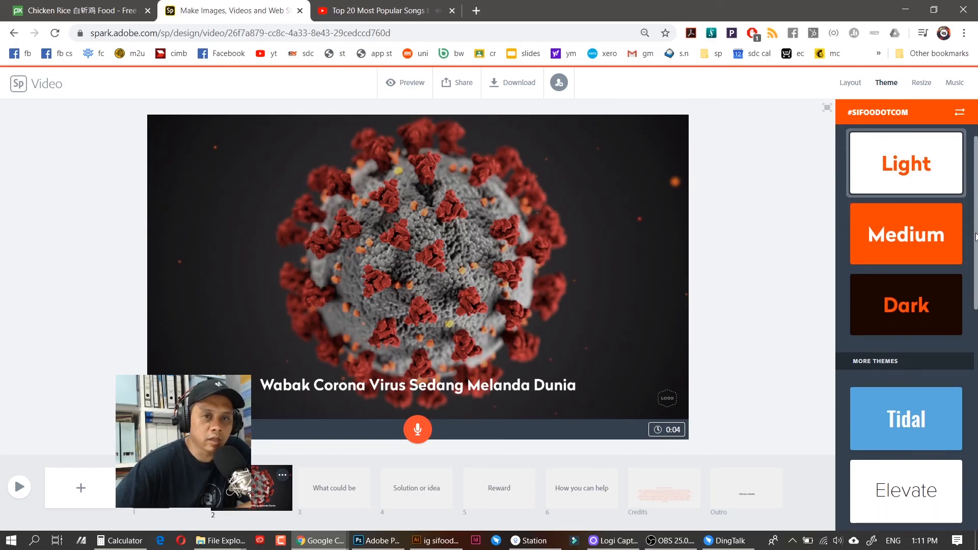
scroll(975, 237, down, 10)
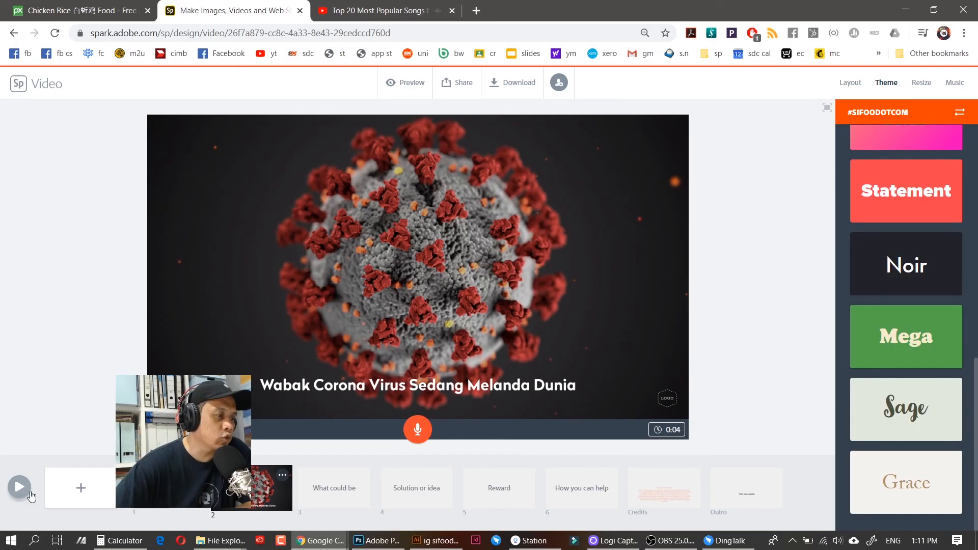